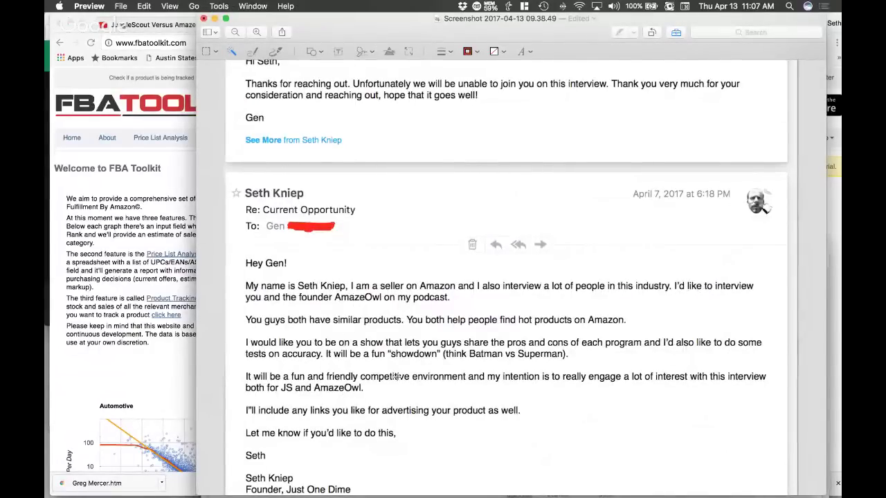
# - Review the email reply declining the podcast interview and switch to the FBA Toolkit page in Chrome
pyautogui.scroll(5, 396, 375)
pyautogui.scroll(1, 397, 375)
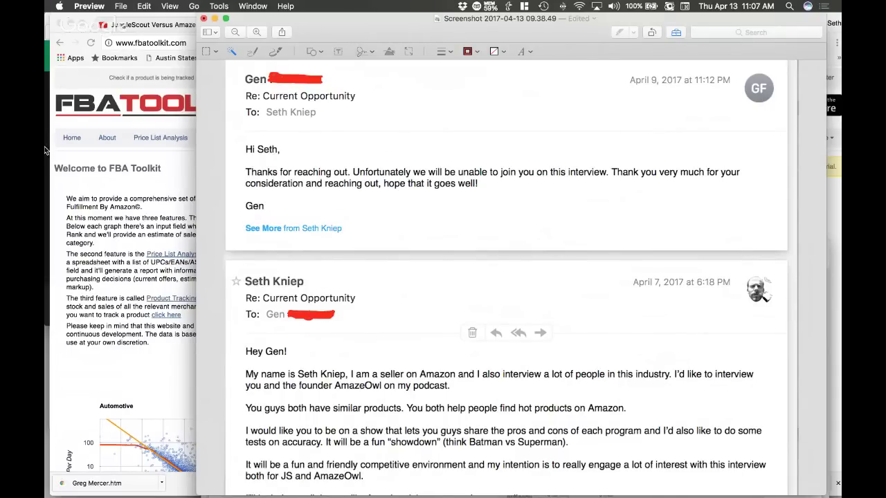
pyautogui.click(113, 208)
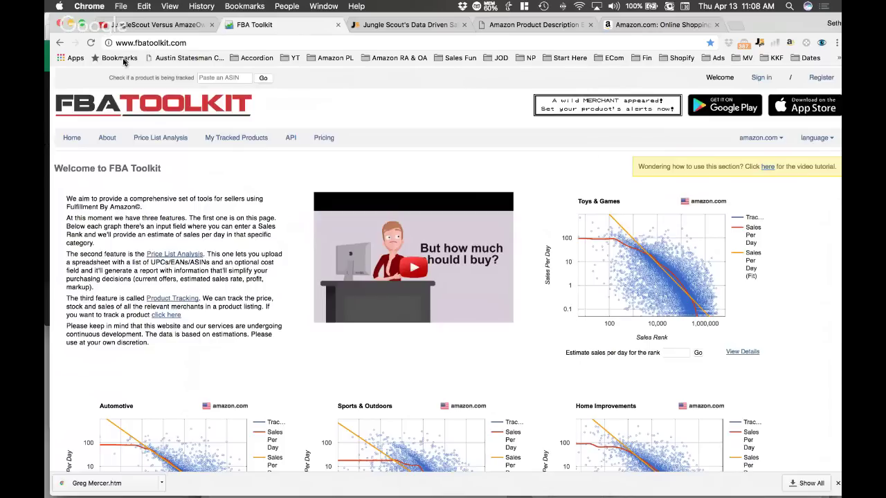
# - Open the YouTube live stream of the JungleScout versus AmazeOwl showdown and read through the viewers' chat messages
pyautogui.click(151, 26)
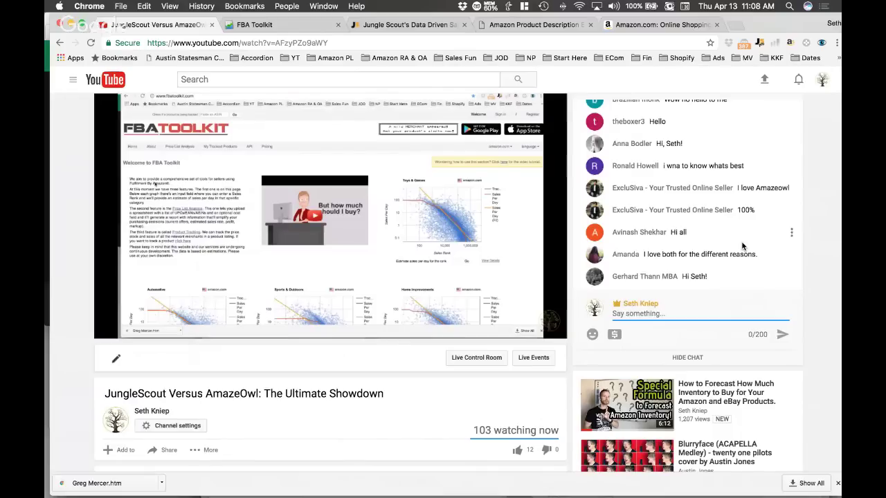
pyautogui.scroll(2, 742, 245)
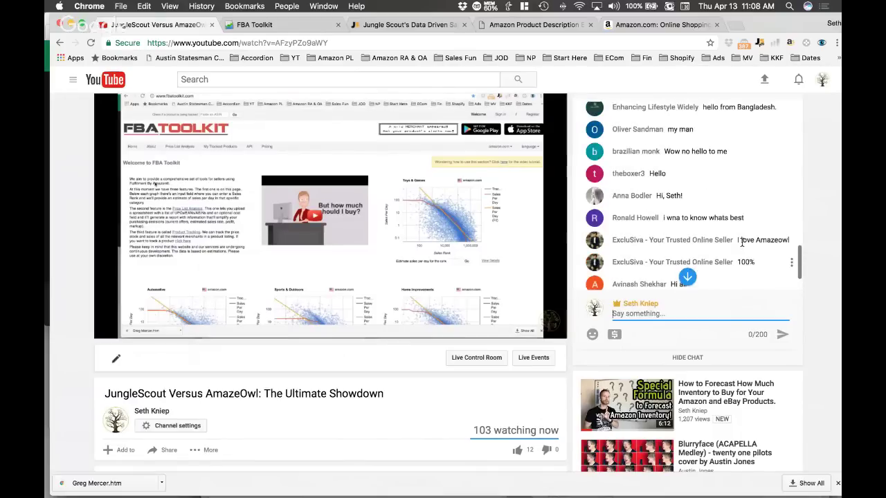
pyautogui.scroll(2, 741, 244)
pyautogui.scroll(2, 742, 245)
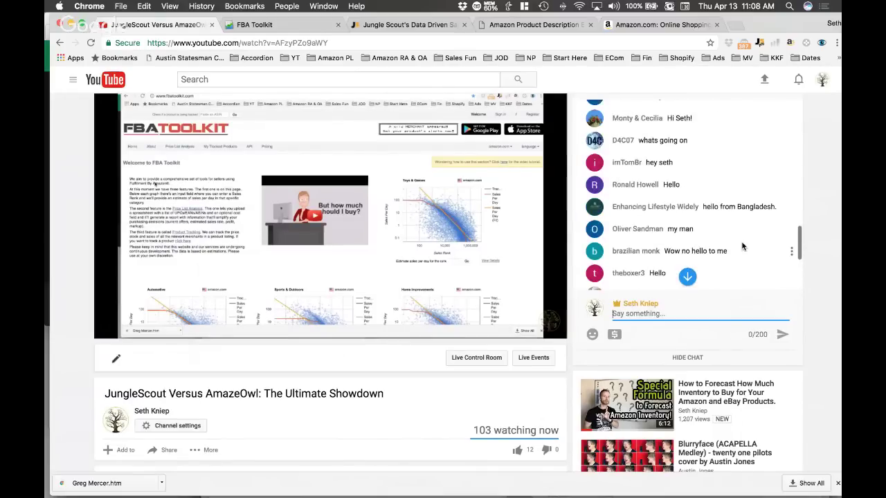
pyautogui.scroll(-5, 692, 222)
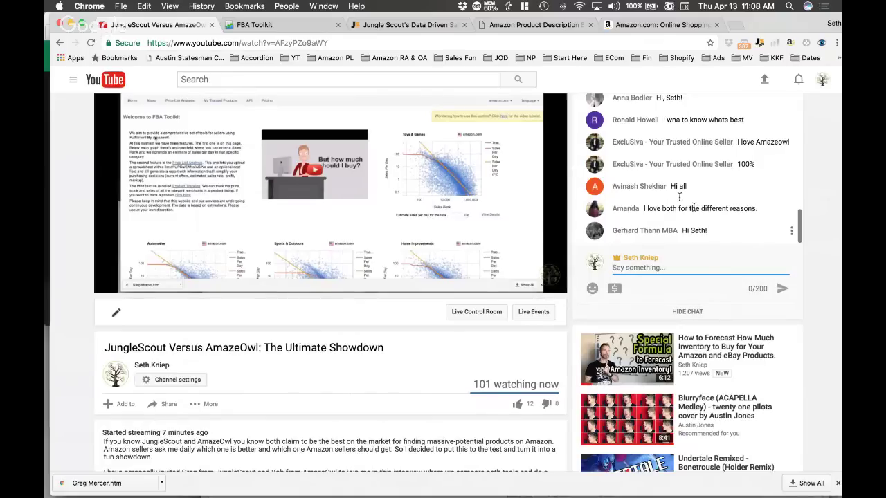
# - Estimate the daily sales for rank 1000 in Toys & Games on FBA Toolkit and highlight the 30-day average
pyautogui.click(301, 28)
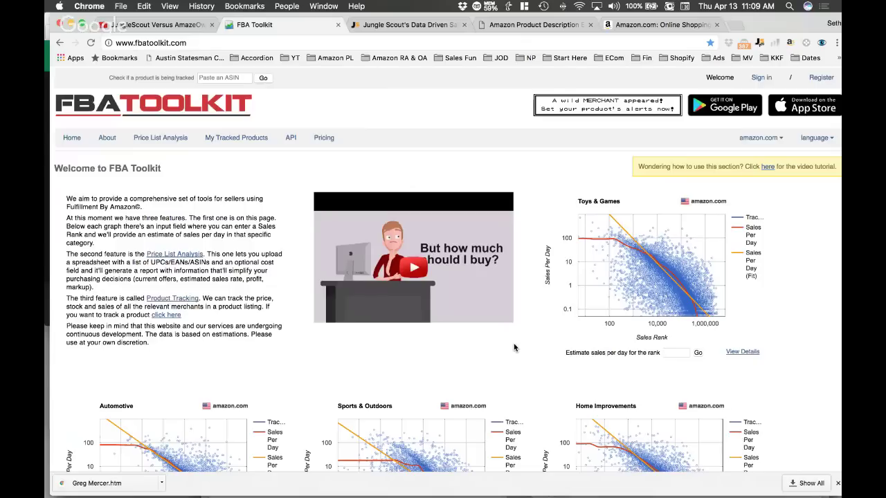
pyautogui.click(674, 354)
pyautogui.write('1000')
pyautogui.click(698, 353)
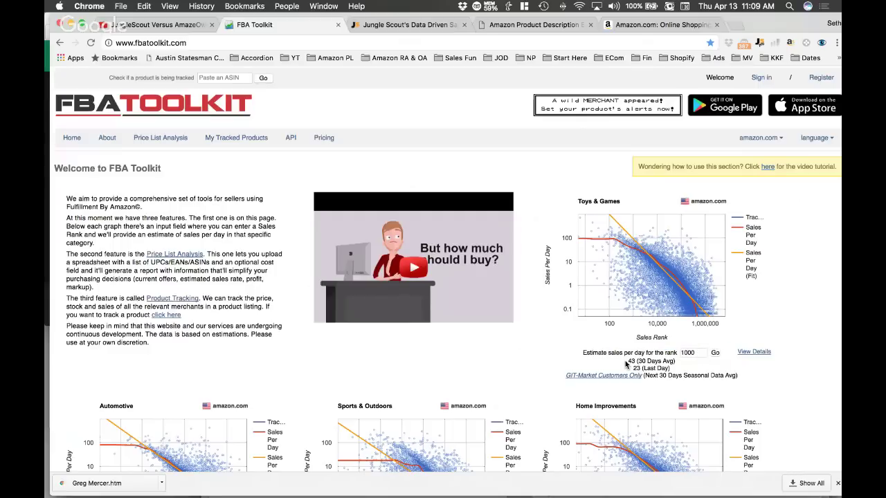
pyautogui.moveTo(628, 361); pyautogui.dragTo(635, 361)
pyautogui.moveTo(637, 360); pyautogui.dragTo(684, 360)
# - Estimate the Toys & Games daily sales for rank 3000 and check the live stream's chat
pyautogui.doubleClick(686, 351)
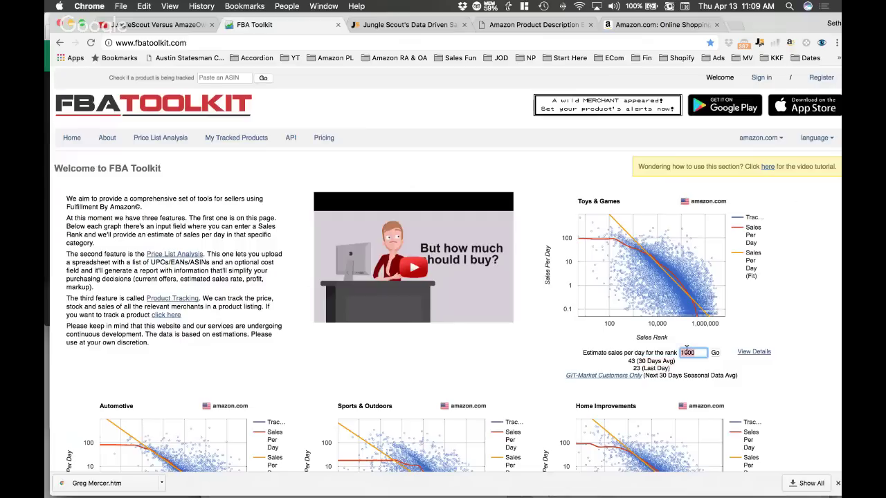
pyautogui.write('3000')
pyautogui.click(716, 354)
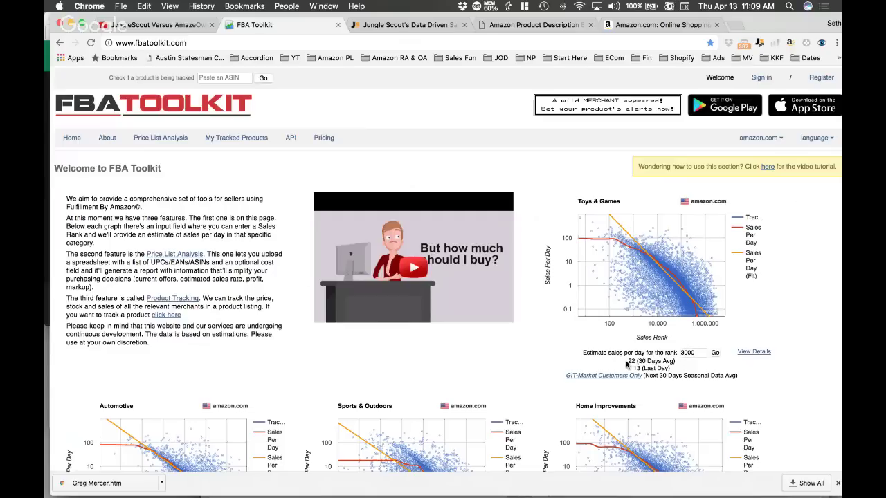
pyautogui.click(138, 28)
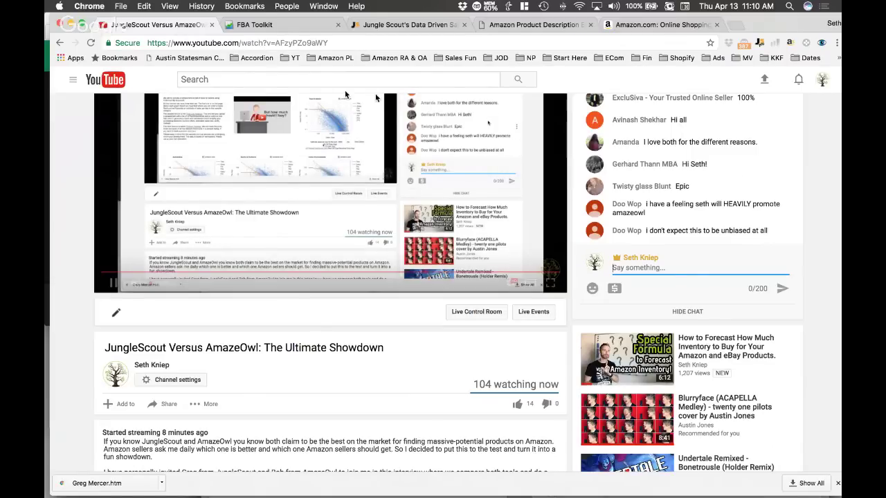
pyautogui.click(273, 24)
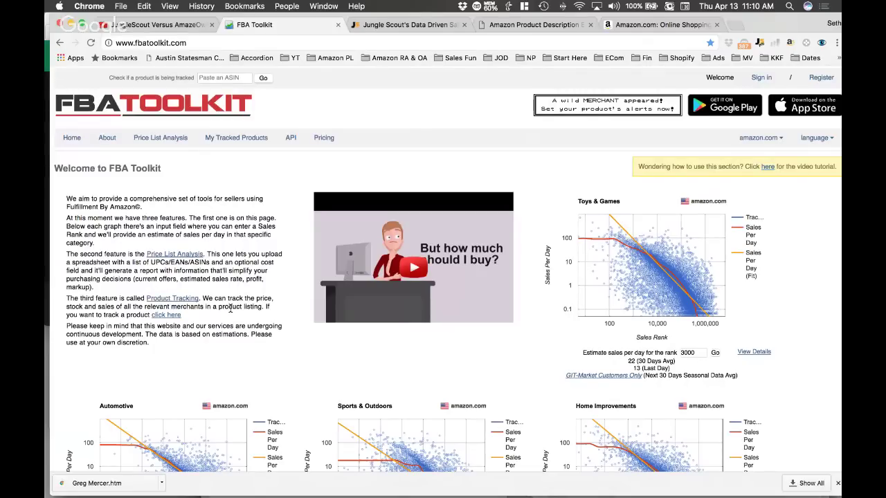
# - Read the Jungle Scout article's section on the accuracy of its sales numbers, highlighting the short and long answers
pyautogui.click(386, 26)
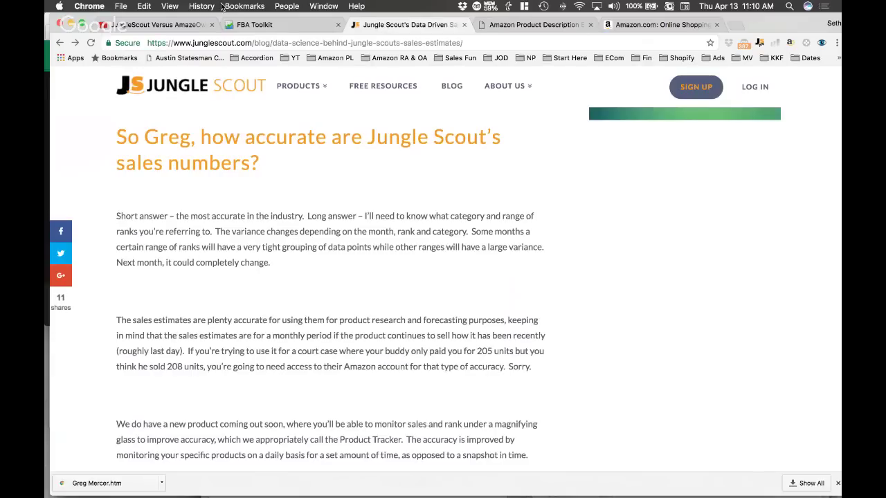
pyautogui.moveTo(117, 217); pyautogui.dragTo(317, 216)
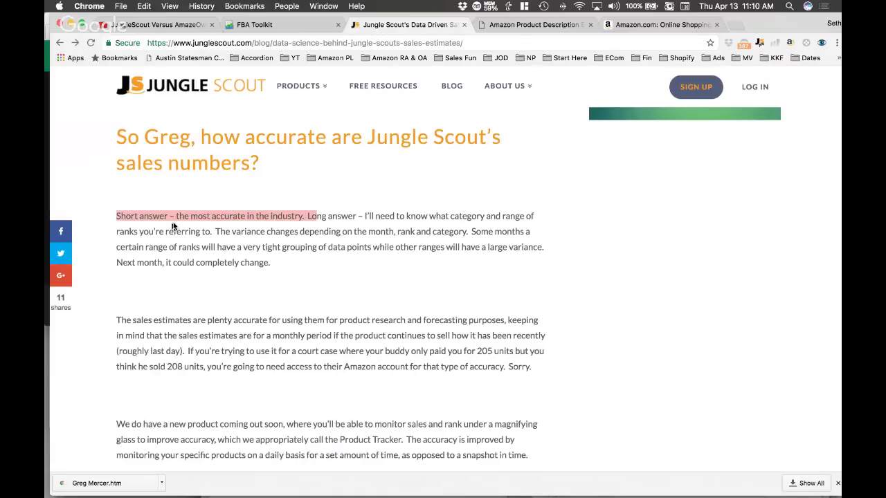
pyautogui.click(304, 219)
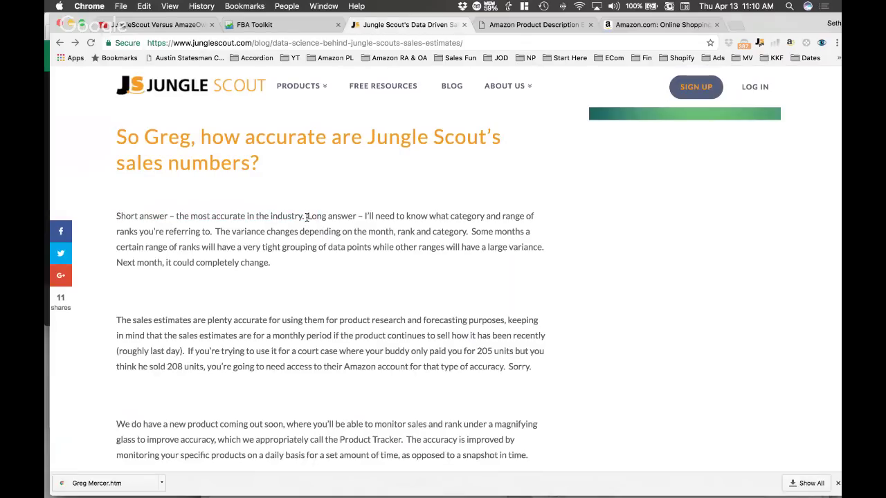
pyautogui.moveTo(306, 216); pyautogui.dragTo(326, 264)
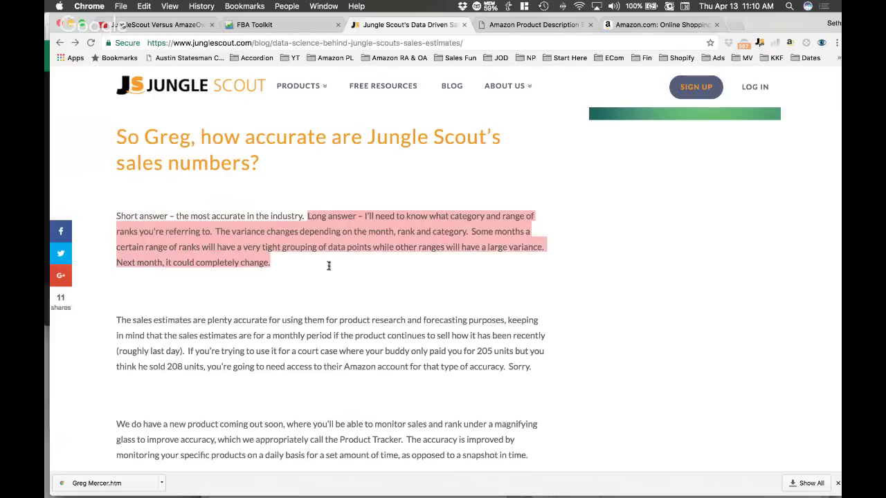
pyautogui.scroll(-1, 330, 266)
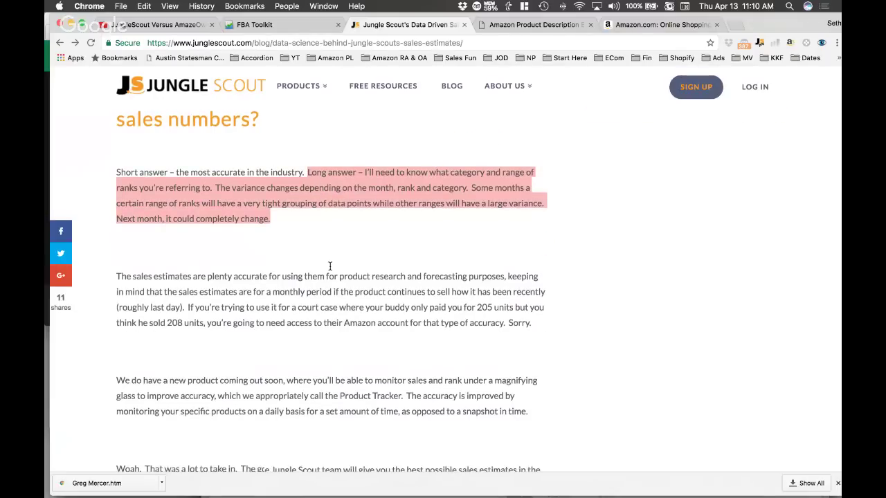
pyautogui.scroll(-6, 329, 266)
pyautogui.scroll(-1, 329, 265)
pyautogui.scroll(4, 330, 265)
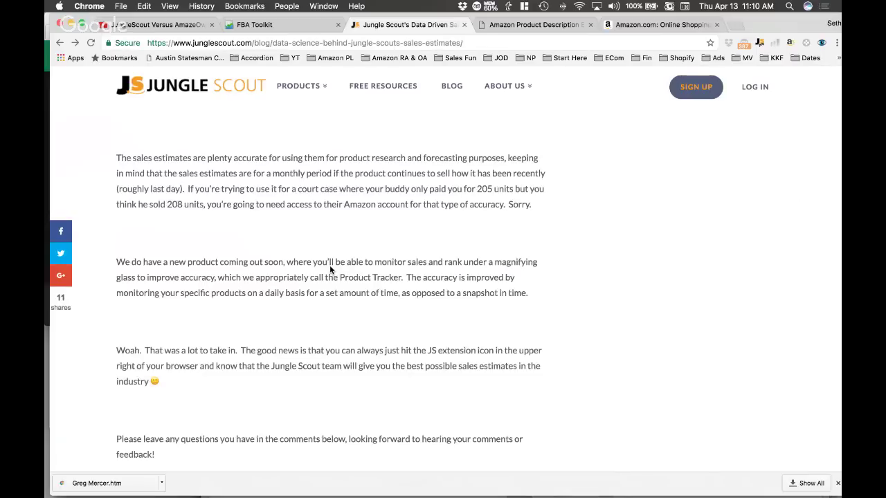
pyautogui.scroll(3, 330, 267)
pyautogui.click(330, 269)
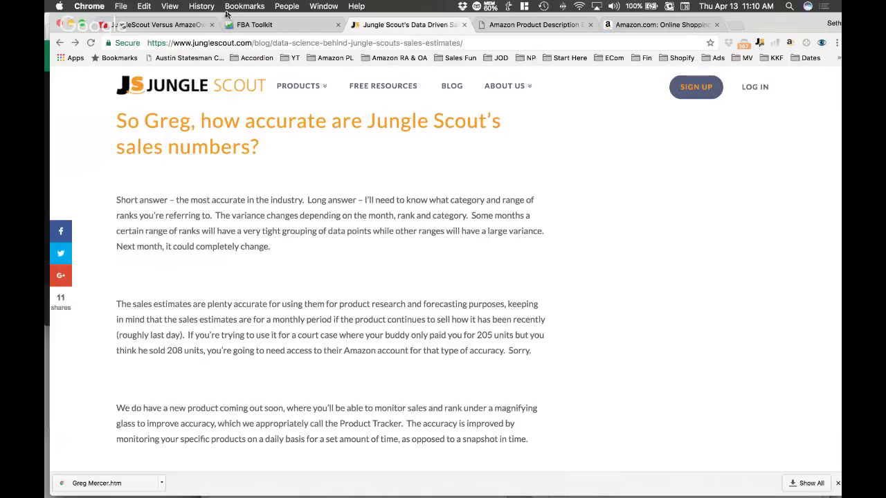
# - Go to the Amazon.com home page and launch the Jungle Scout extension on it
pyautogui.click(259, 25)
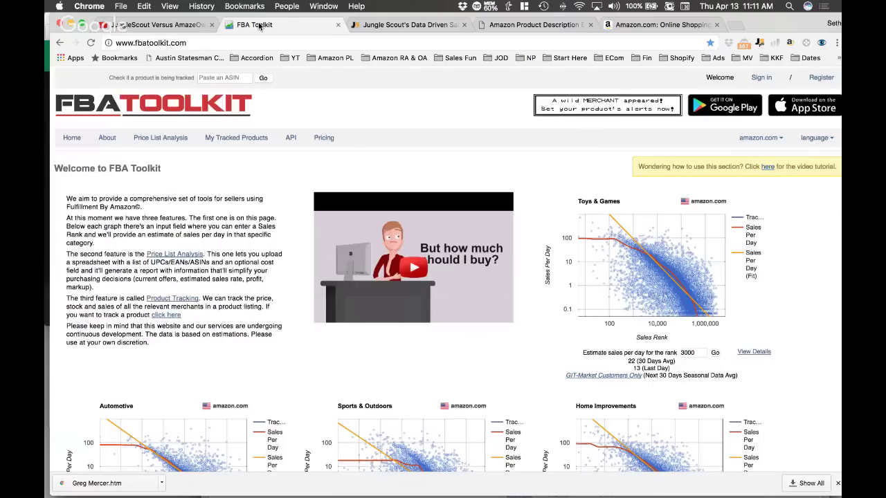
pyautogui.click(633, 26)
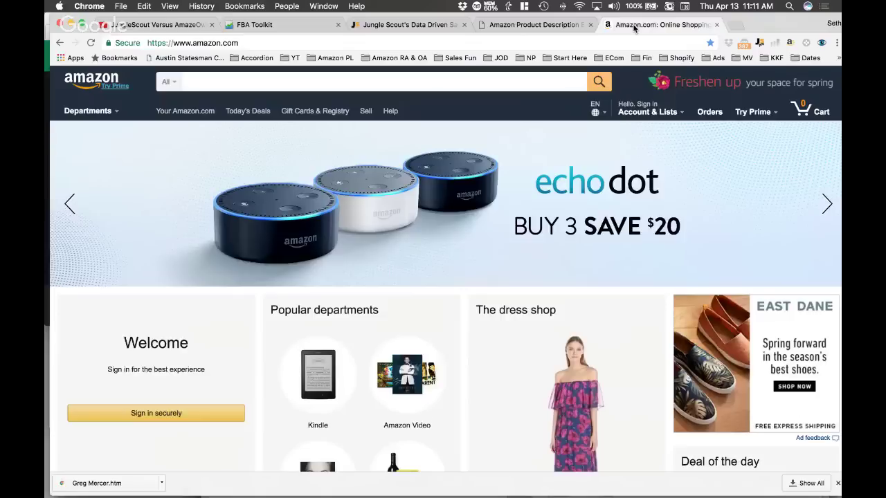
pyautogui.click(759, 42)
# - Switch to the AmazeOwl desktop app and start hunting for products in the Amazon.com market
pyautogui.moveTo(180, 489)
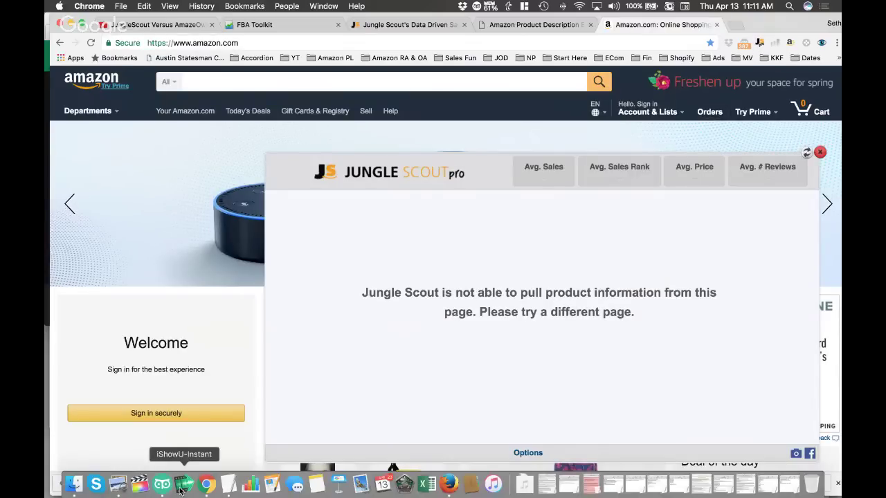
pyautogui.click(164, 490)
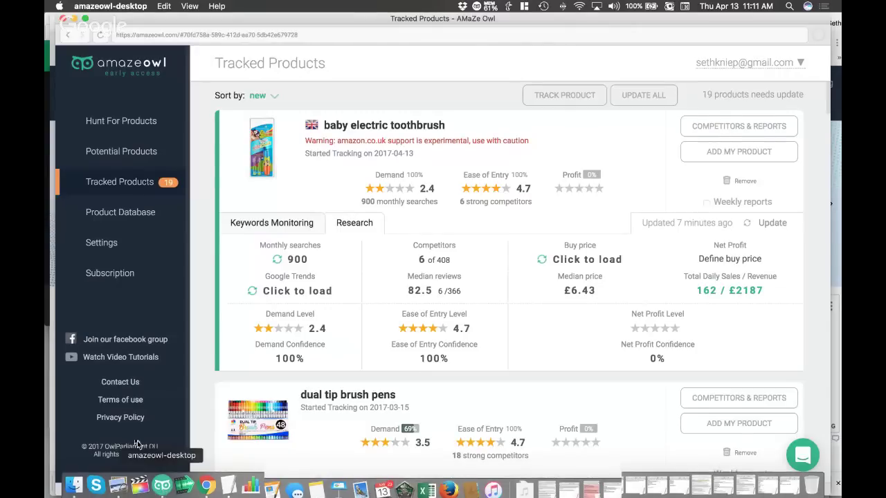
pyautogui.click(135, 131)
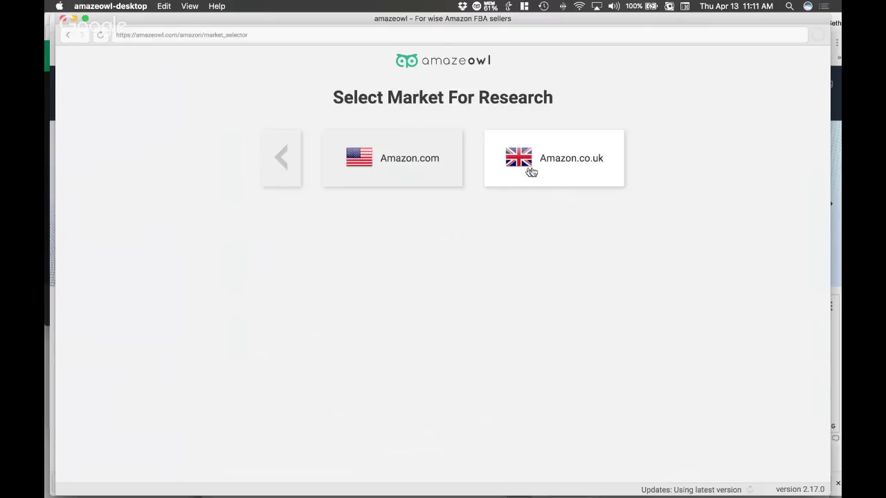
pyautogui.click(417, 170)
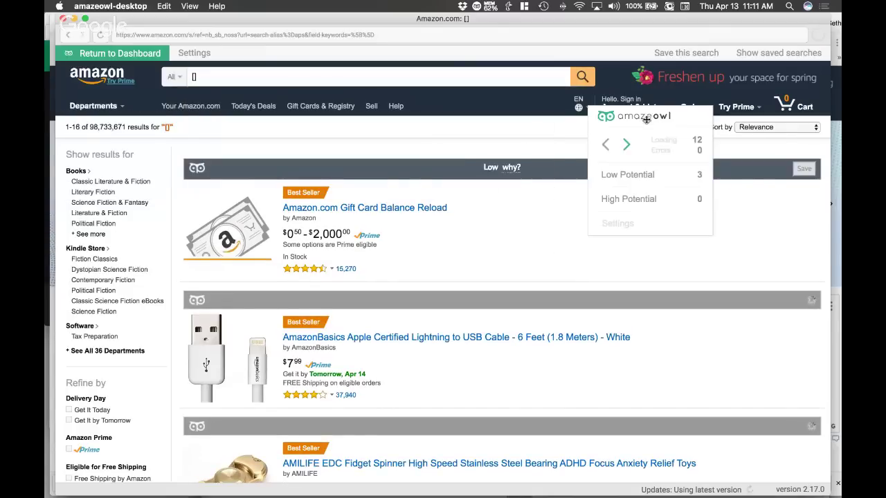
# - Set the Amazon search department to Toys & Games in AmazeOwl
pyautogui.click(180, 79)
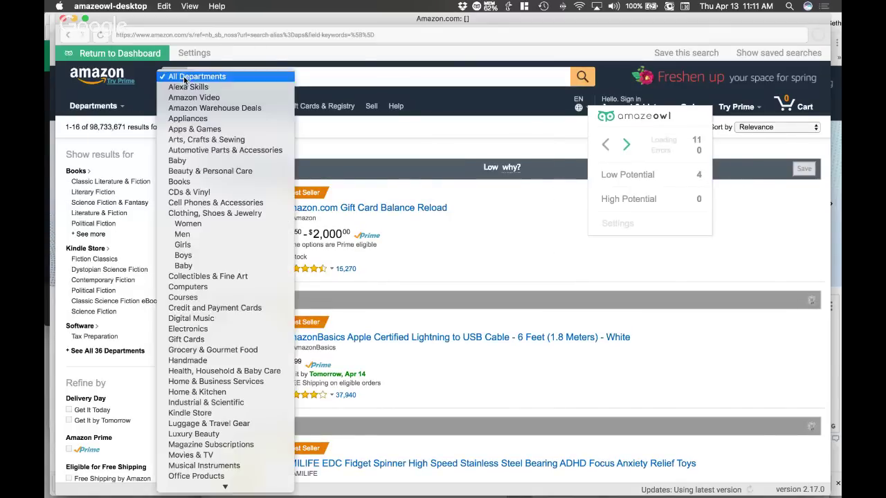
pyautogui.scroll(-3, 201, 269)
pyautogui.scroll(-3, 200, 311)
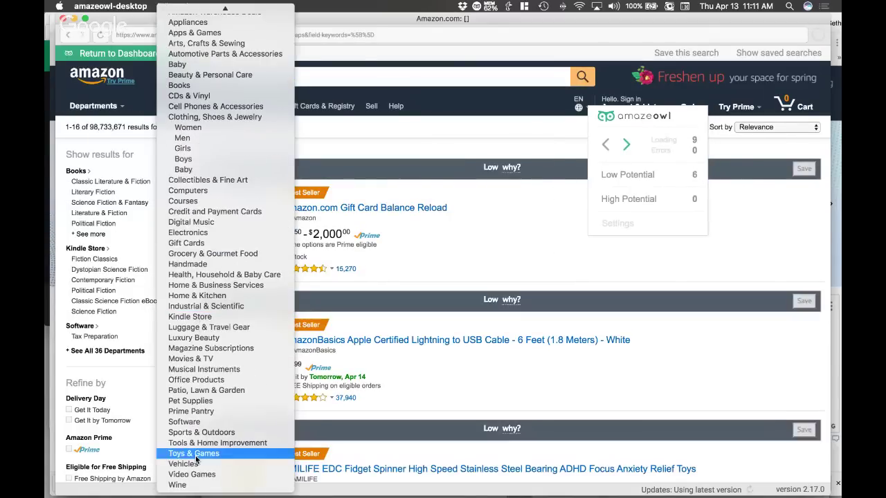
pyautogui.click(193, 452)
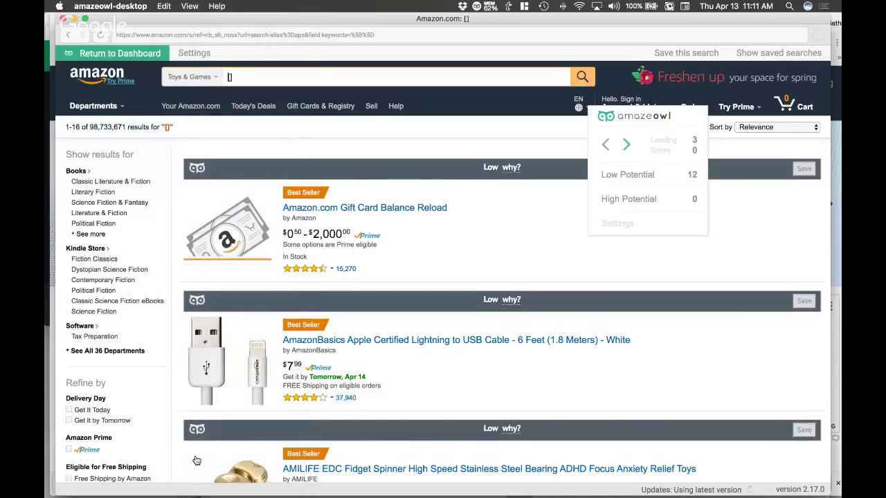
# - Switch to Chrome, search Amazon's Toys & Games department for "toys", and launch Jungle Scout on the results
pyautogui.press('super+Tab')
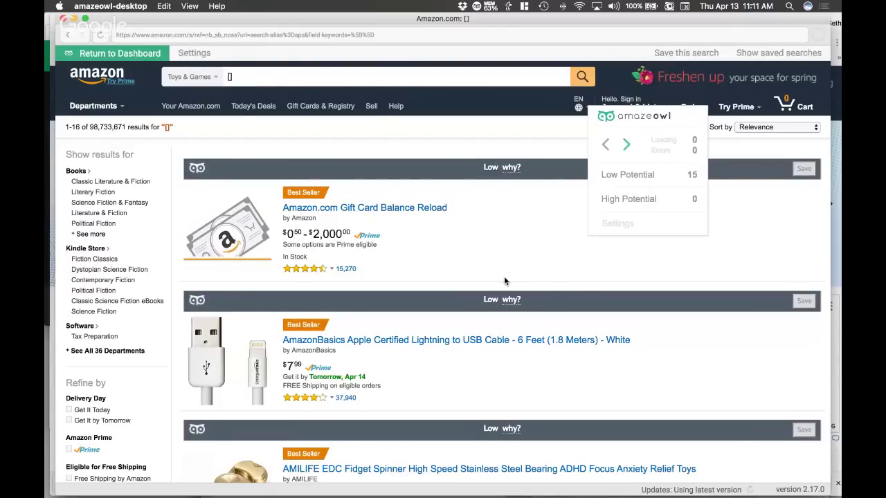
pyautogui.press('super+Tab')
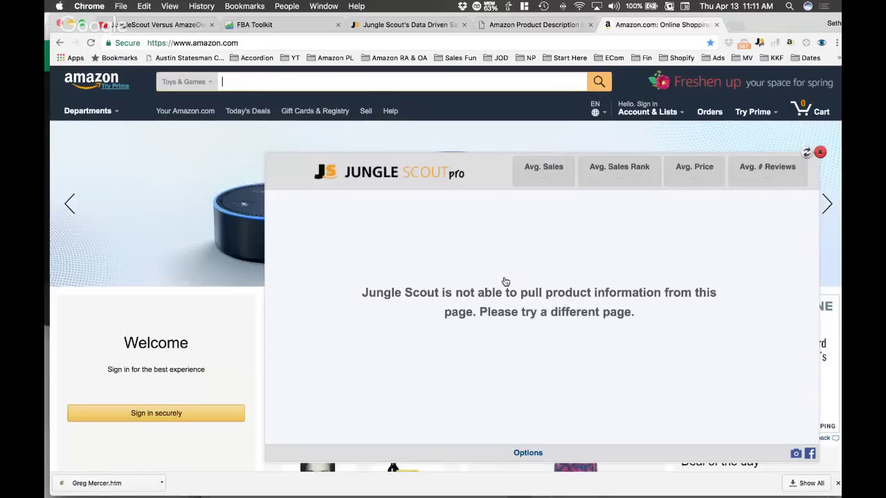
pyautogui.click(274, 79)
pyautogui.write('toys')
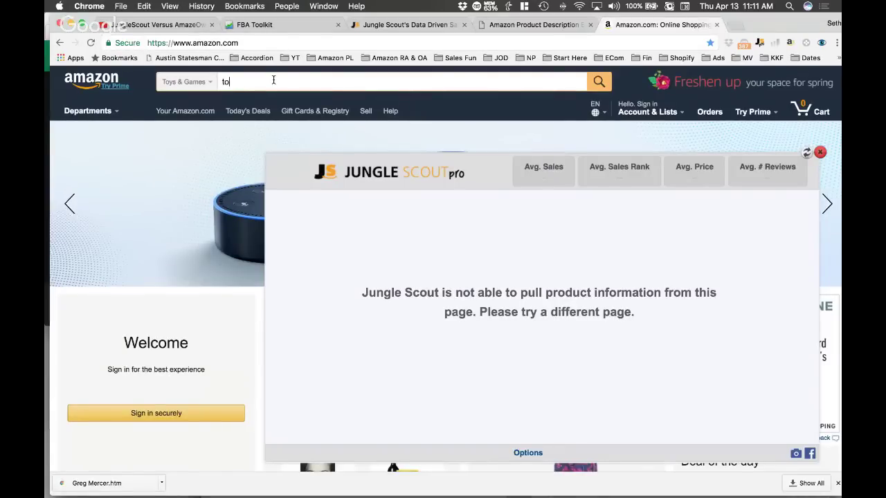
pyautogui.press('Return')
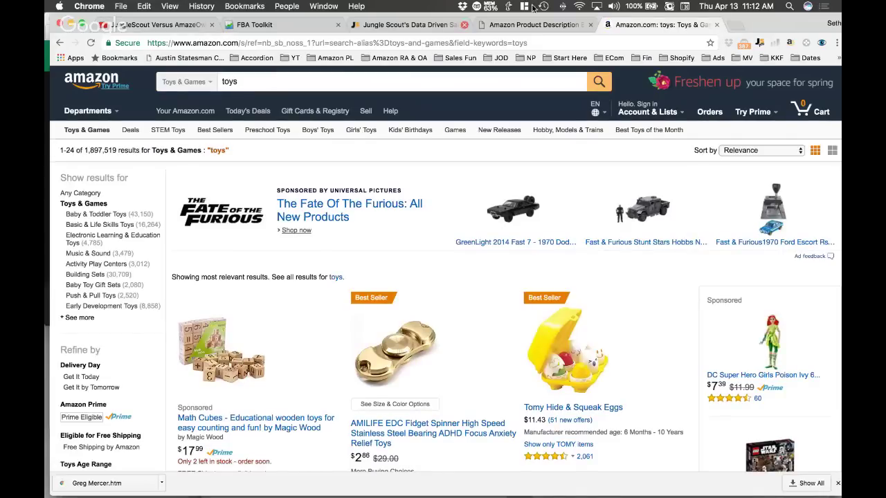
pyautogui.click(760, 43)
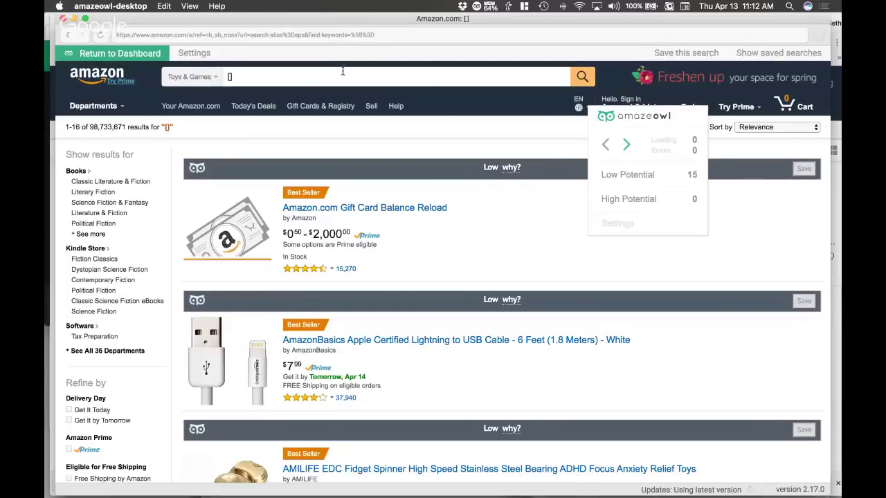
# - In AmazeOwl, search the Toys & Games department for "toys[]" and browse the rated product results
pyautogui.click(342, 71)
pyautogui.write('toys[')
pyautogui.press('Return')
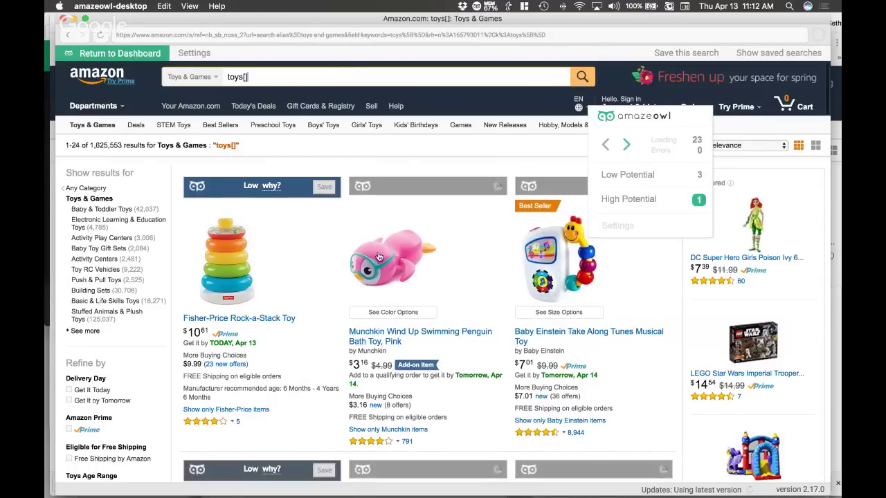
pyautogui.scroll(-4, 379, 258)
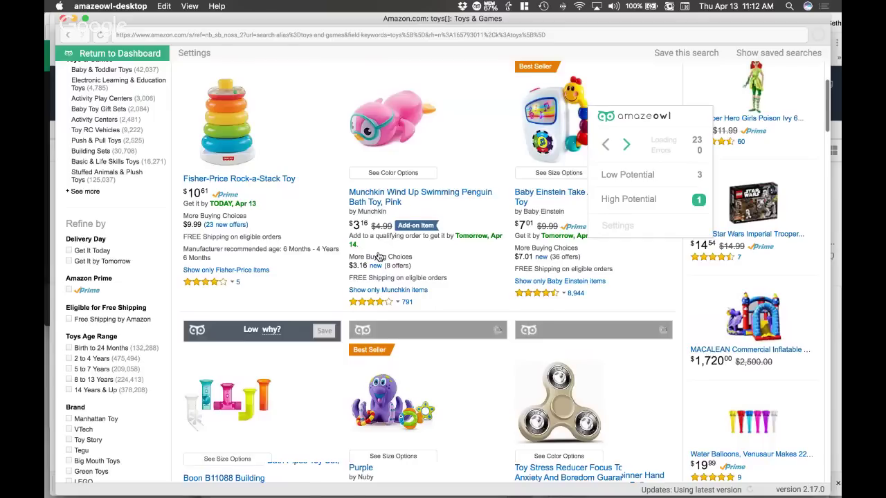
# - Compare the toy search results rated in AmazeOwl with those listed by Jungle Scout in Chrome, looking for a product common to both
pyautogui.scroll(-4, 379, 257)
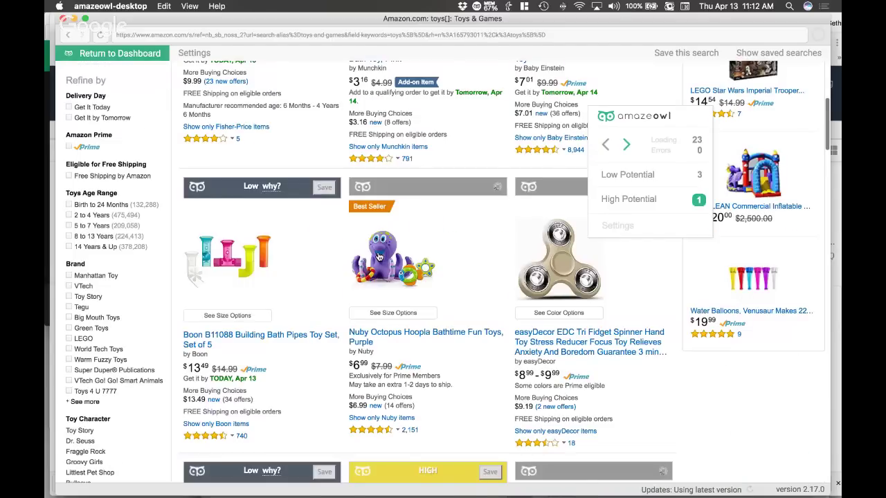
pyautogui.press('super+Tab')
pyautogui.scroll(-5, 189, 292)
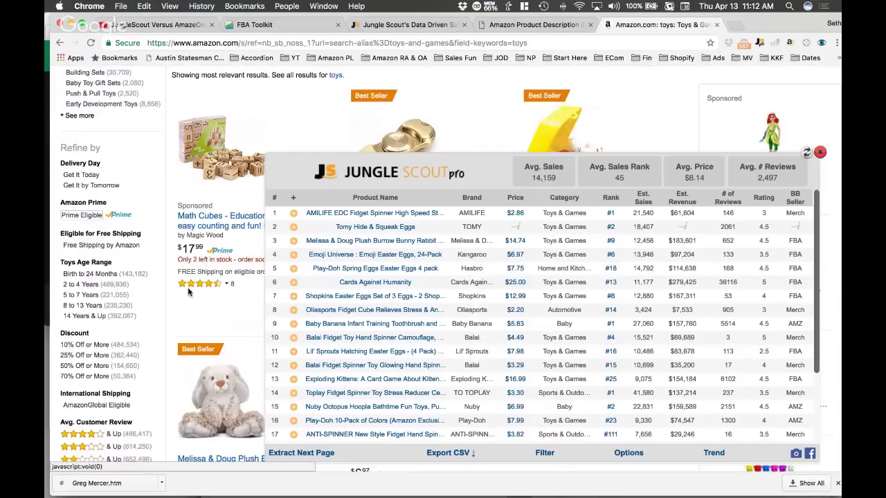
pyautogui.moveTo(391, 171); pyautogui.dragTo(379, 315)
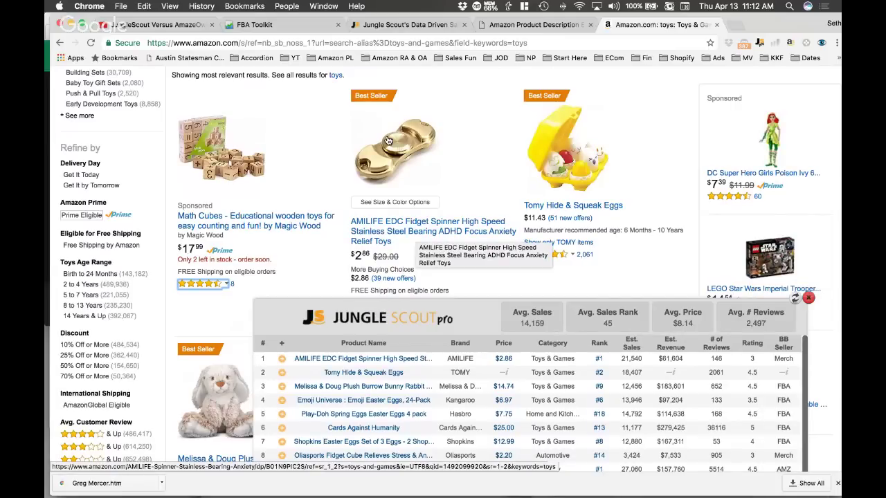
pyautogui.press('super+Tab')
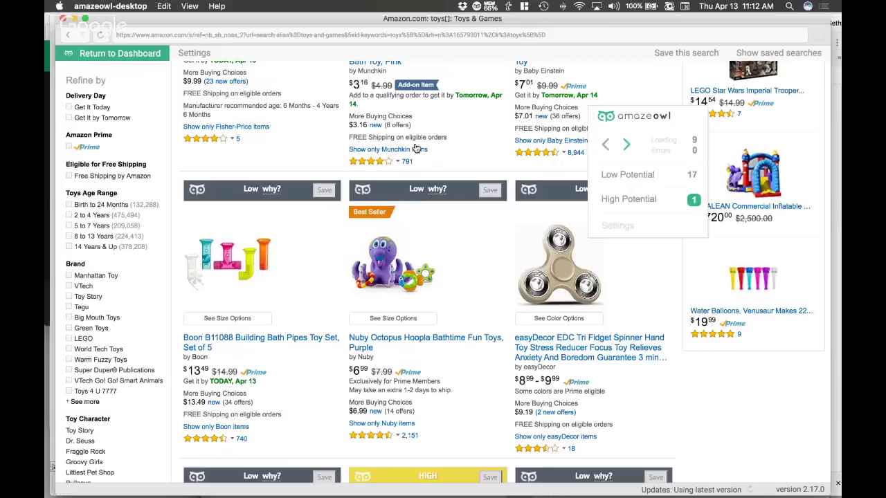
pyautogui.scroll(-5, 330, 311)
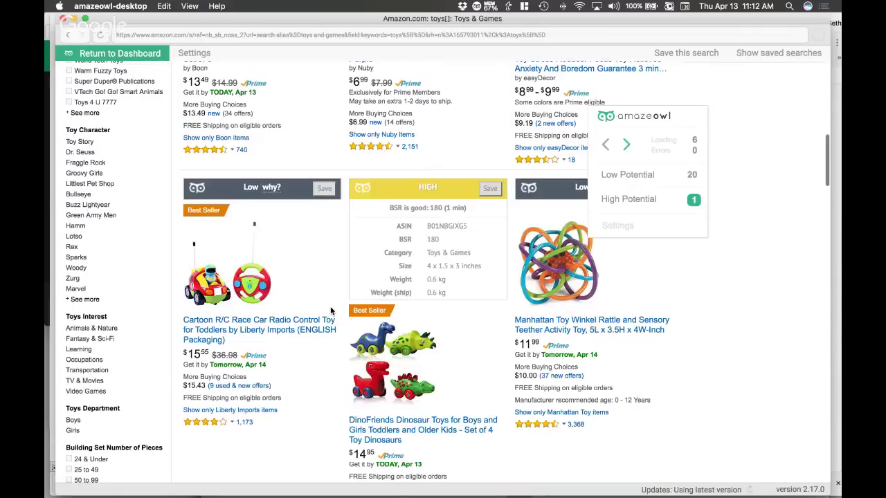
pyautogui.scroll(-10, 331, 311)
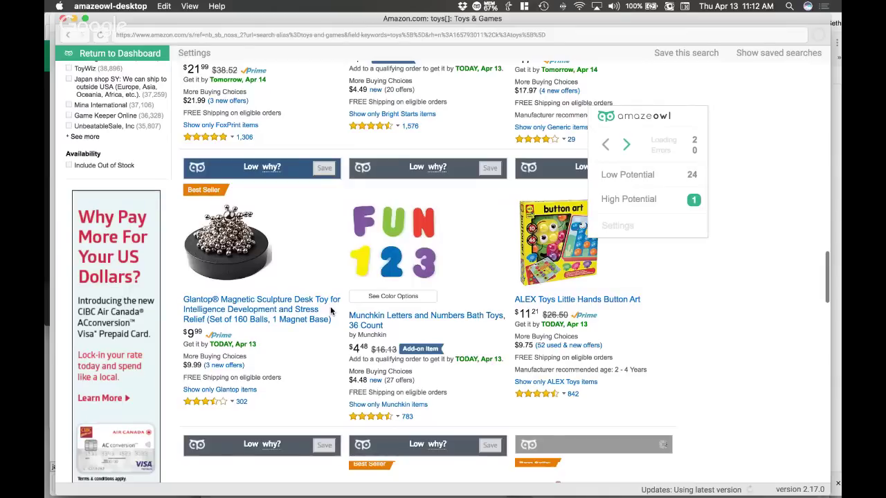
pyautogui.press('super+Tab')
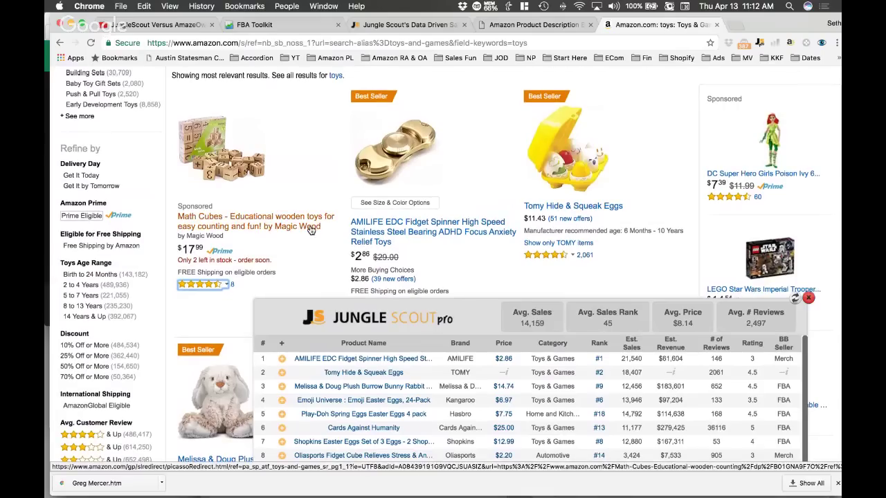
pyautogui.scroll(3, 311, 231)
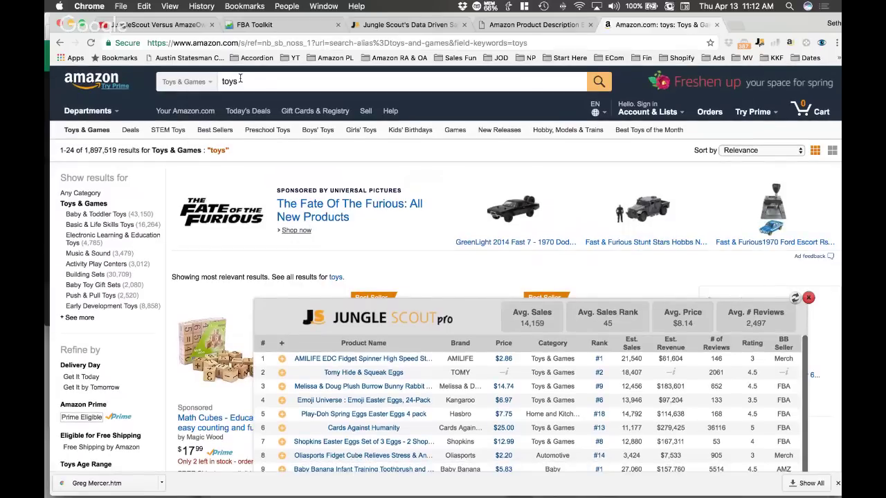
# - Search the Toys & Games department for "toy" in AmazeOwl, and run the same search in Chrome
pyautogui.press('super+Tab')
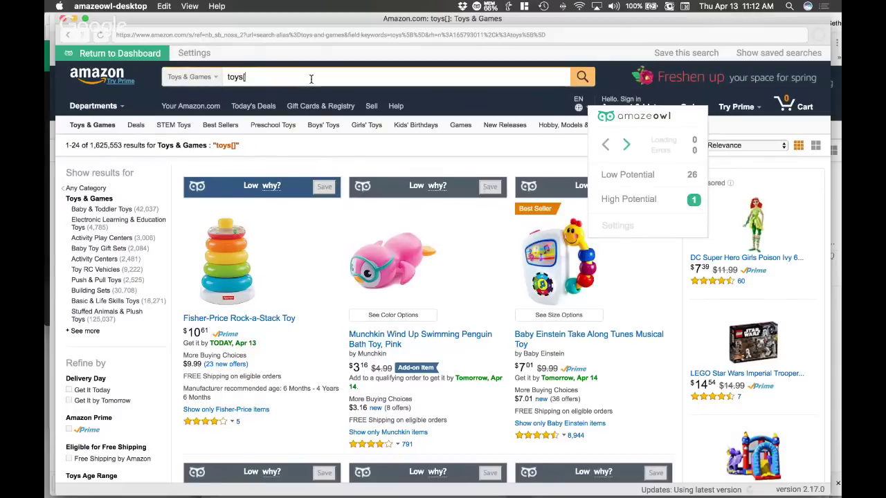
pyautogui.press('BackSpace')
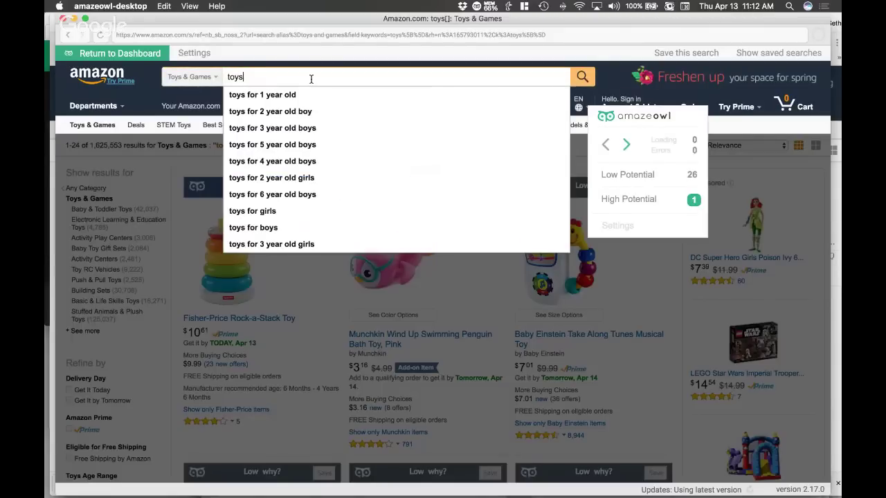
pyautogui.press('BackSpace')
pyautogui.press('Return')
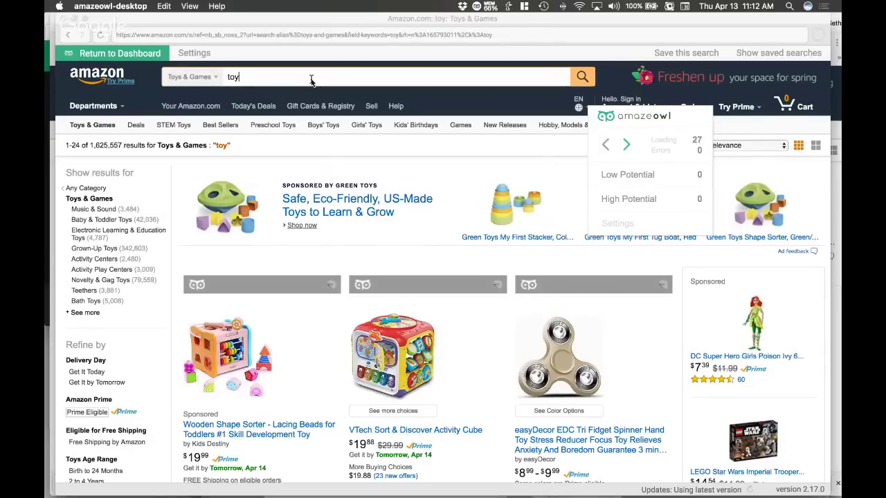
pyautogui.press('super+Tab')
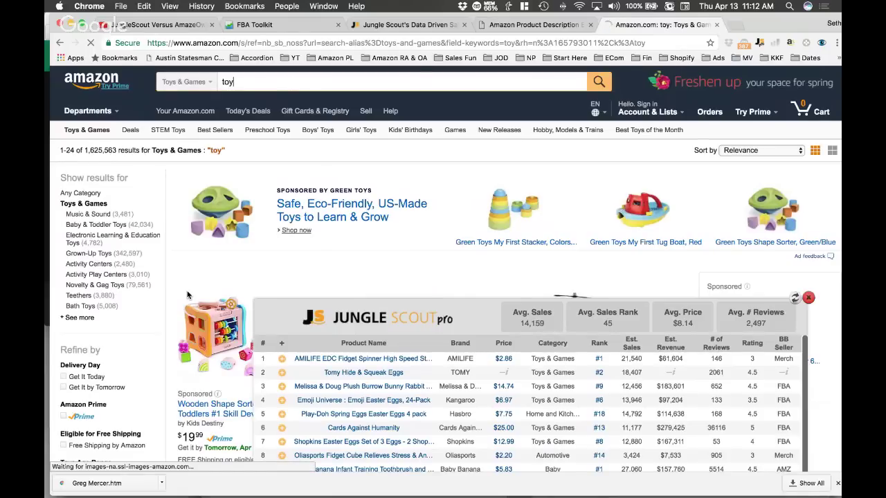
# - Locate the AMILIFE EDC Fidget Spinner in both result lists, then open its product page in AmazeOwl and save it
pyautogui.scroll(-5, 187, 295)
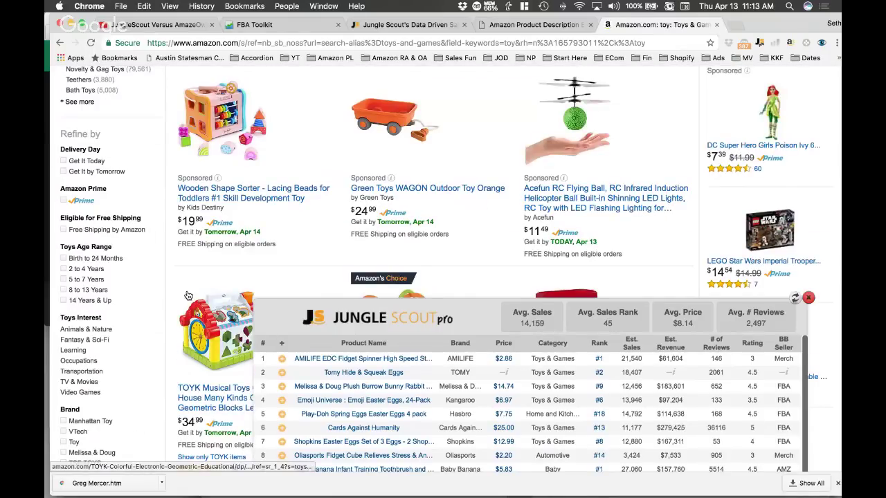
pyautogui.press('super+Tab')
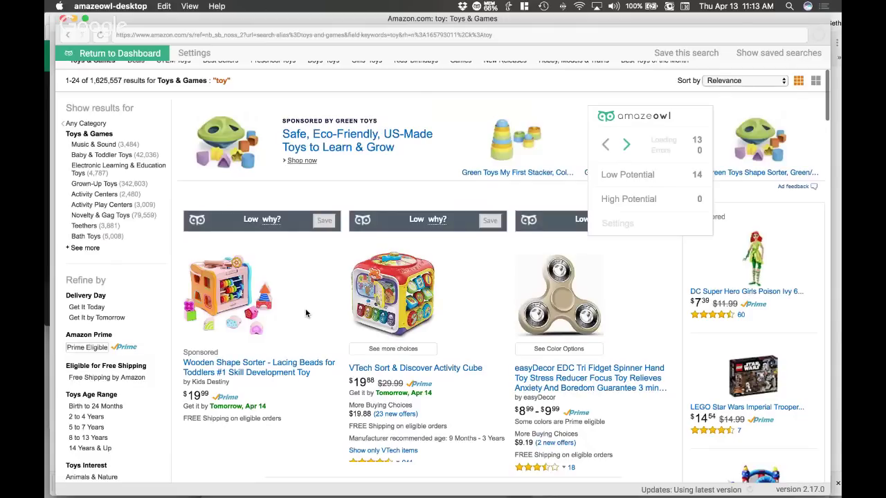
pyautogui.scroll(-8, 306, 314)
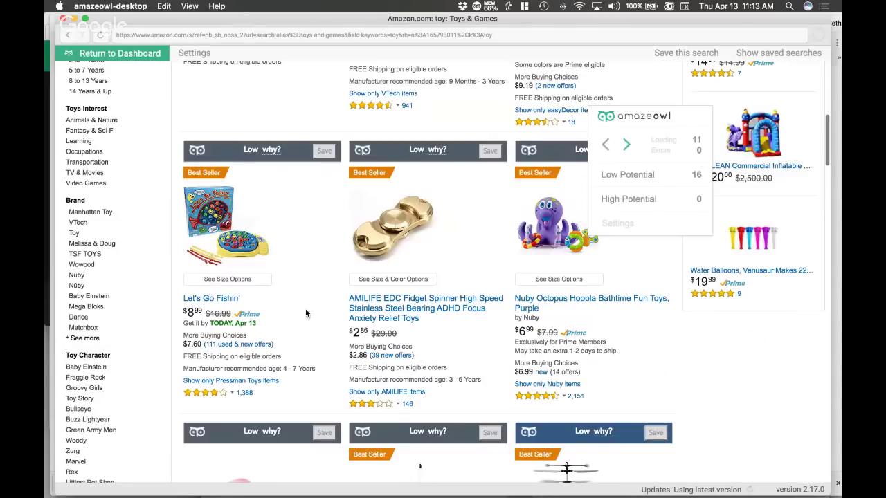
pyautogui.scroll(-1, 306, 313)
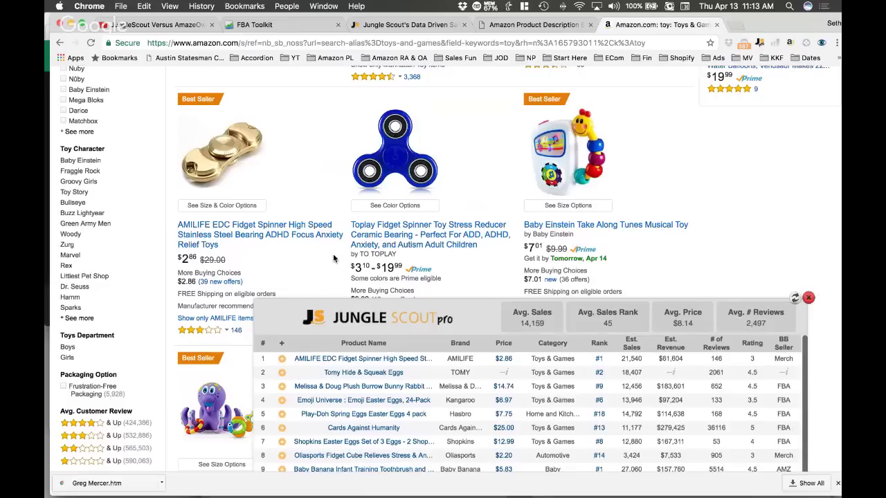
pyautogui.scroll(-1, 333, 258)
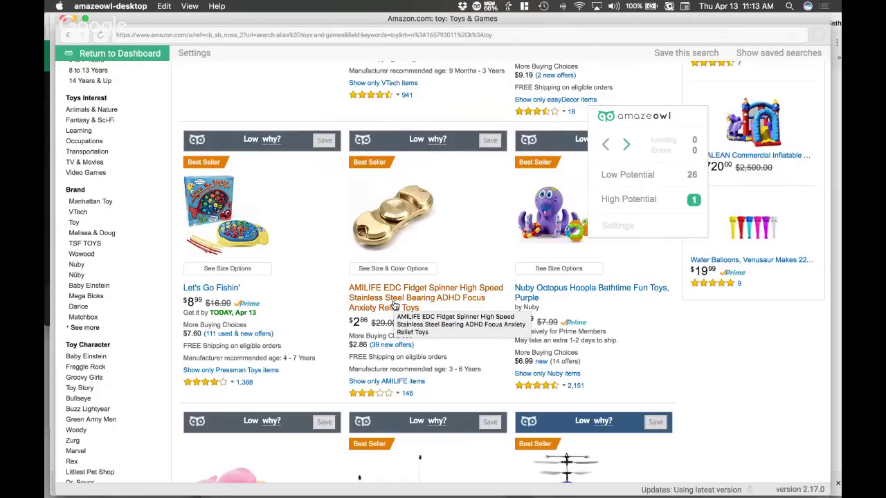
pyautogui.click(393, 305)
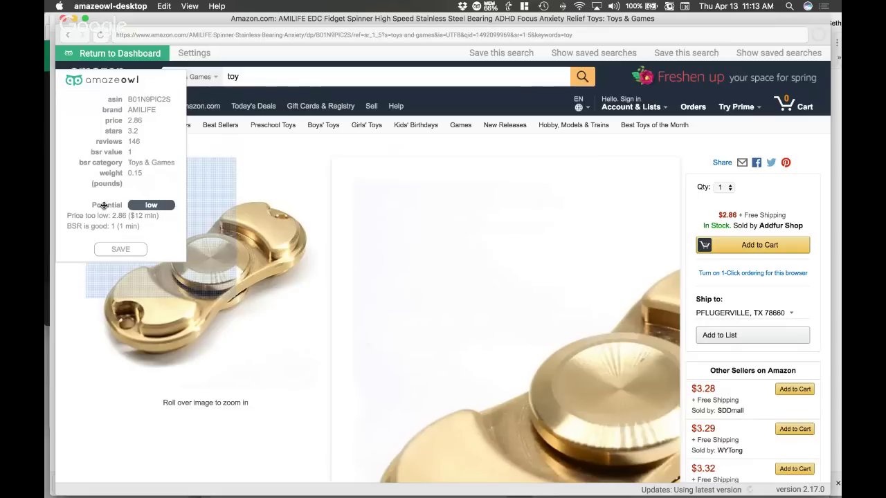
pyautogui.click(125, 250)
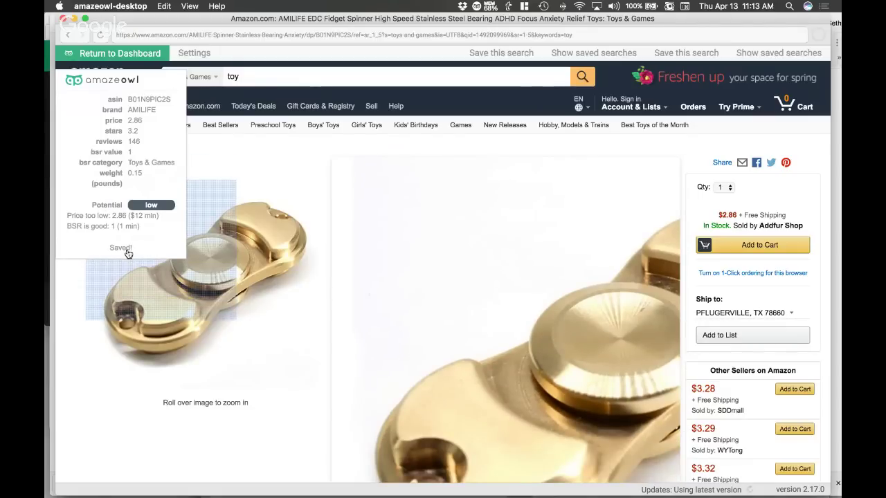
# - Switch to Chrome, check the AMILIFE fidget spinner's row in Jungle Scout, and move the results panel higher over the page
pyautogui.press('super+Tab')
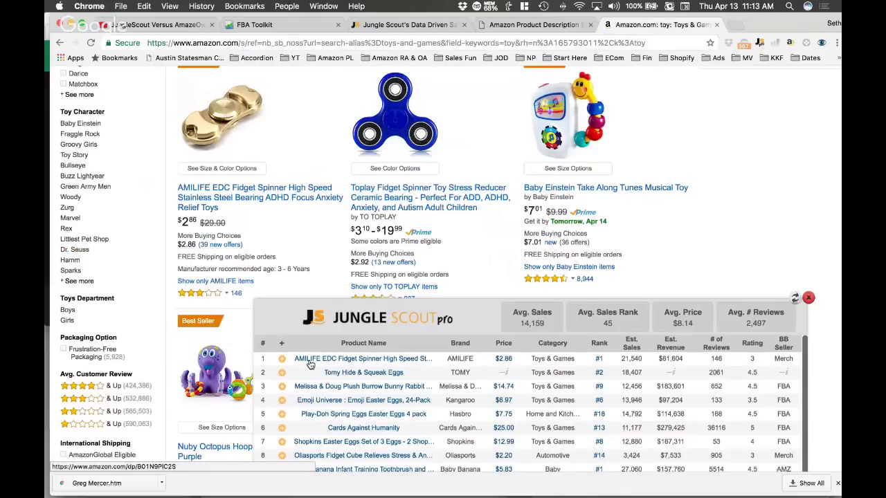
pyautogui.moveTo(325, 361)
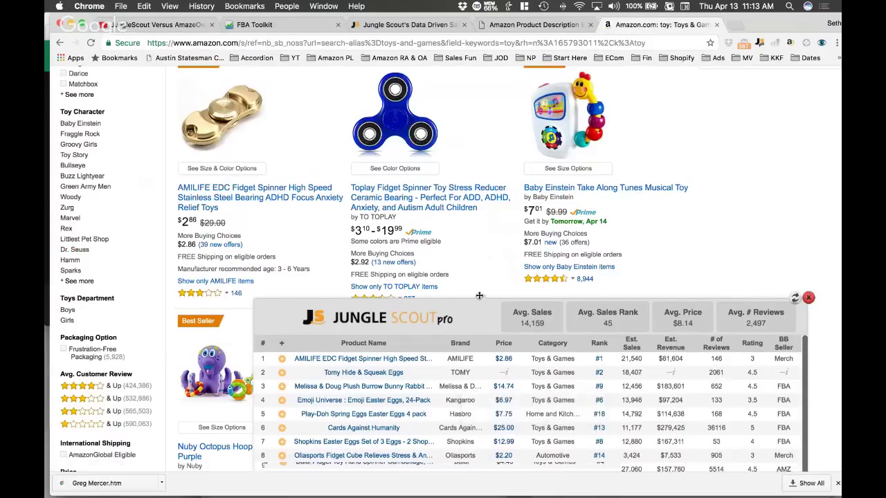
pyautogui.moveTo(479, 296); pyautogui.dragTo(475, 120)
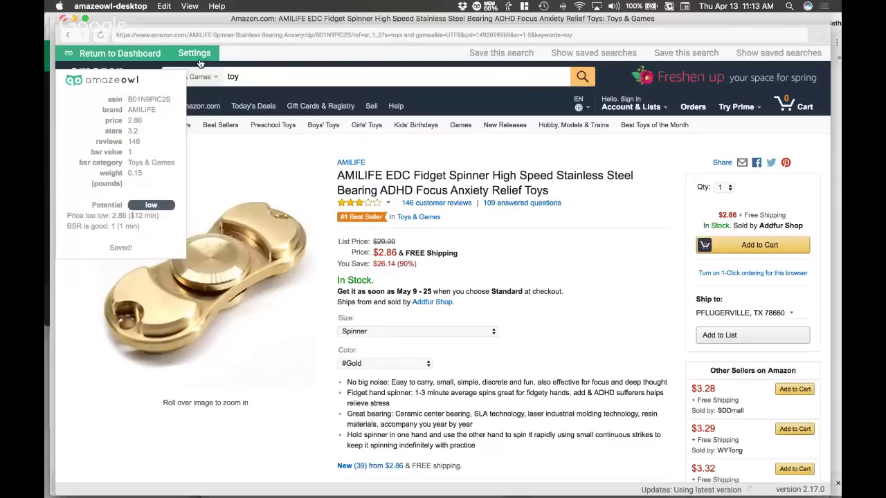
# - Return to the AmazeOwl dashboard, open the Potential Products list, and check the saved fidget spinner's BSR in Toys & Games
pyautogui.click(99, 53)
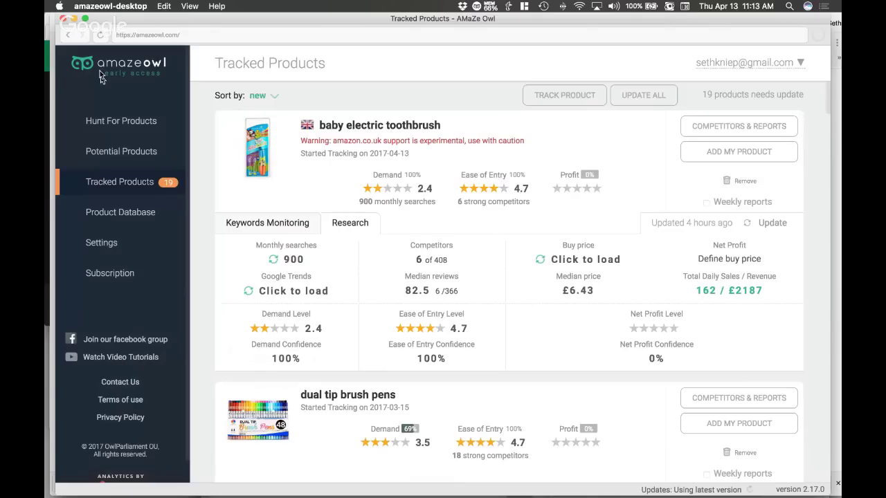
pyautogui.click(116, 151)
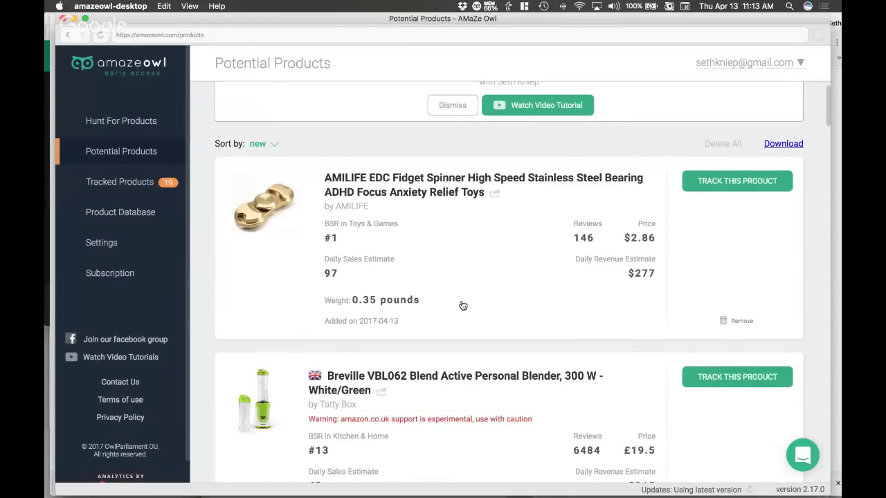
pyautogui.doubleClick(336, 238)
# - In Chrome, open the AMILIFE fidget spinner's Amazon page, find "sellers r" in its details, and dismiss the alternative offers notice
pyautogui.press('super+Tab')
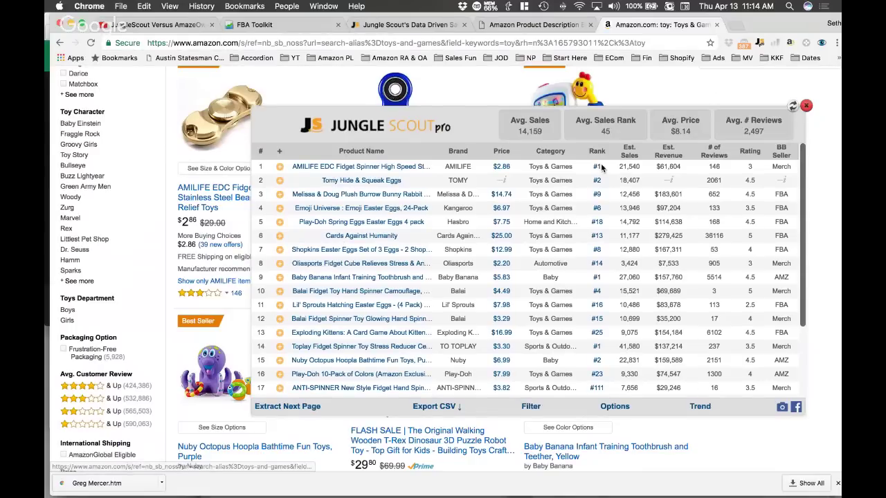
pyautogui.click(191, 191)
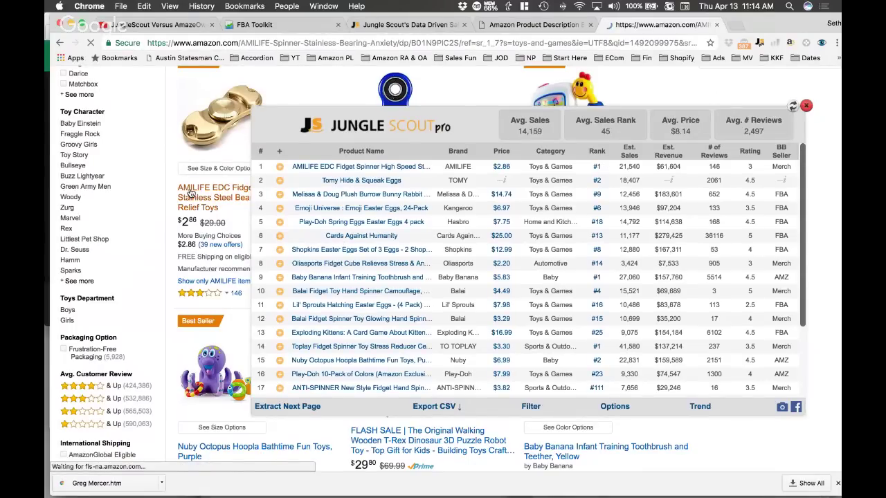
pyautogui.press('super+f')
pyautogui.write('sel')
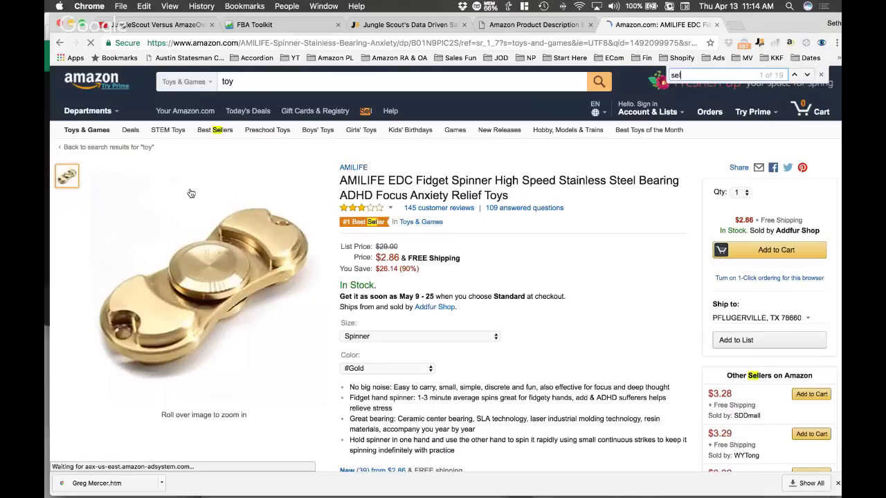
pyautogui.write('lers r')
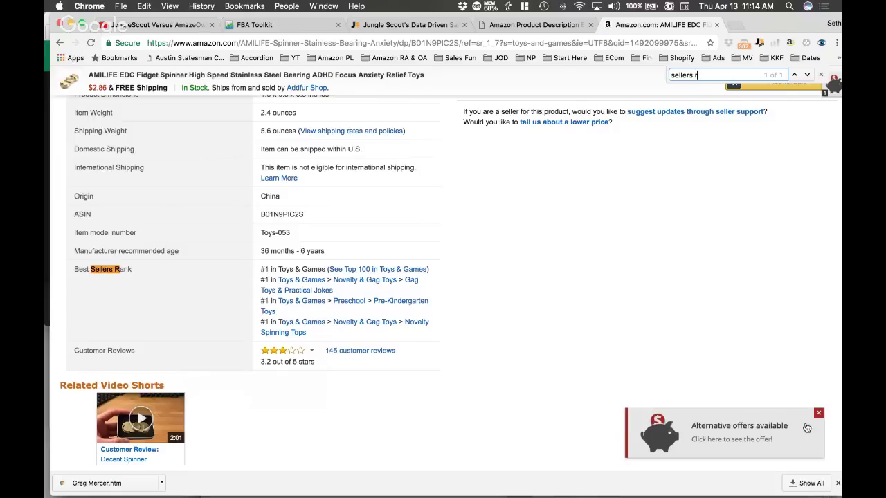
pyautogui.click(818, 414)
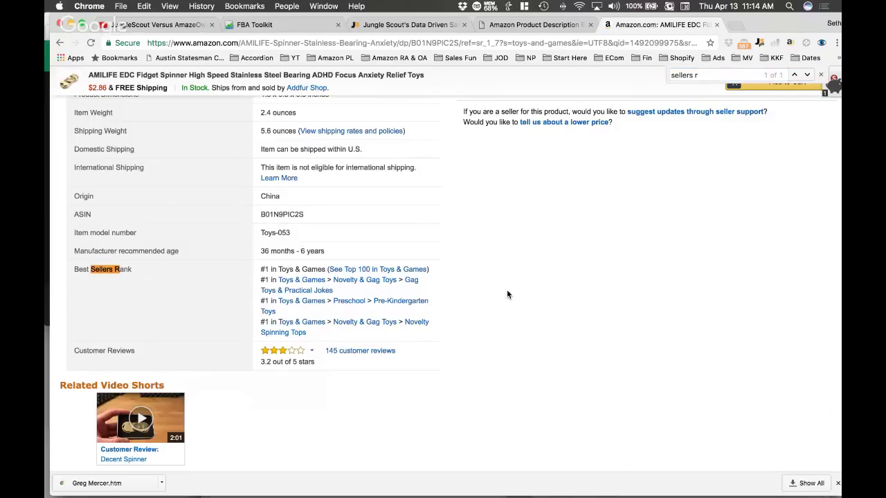
# - Switch to AmazeOwl and examine the saved fidget spinner's daily sales estimate
pyautogui.press('super+Tab')
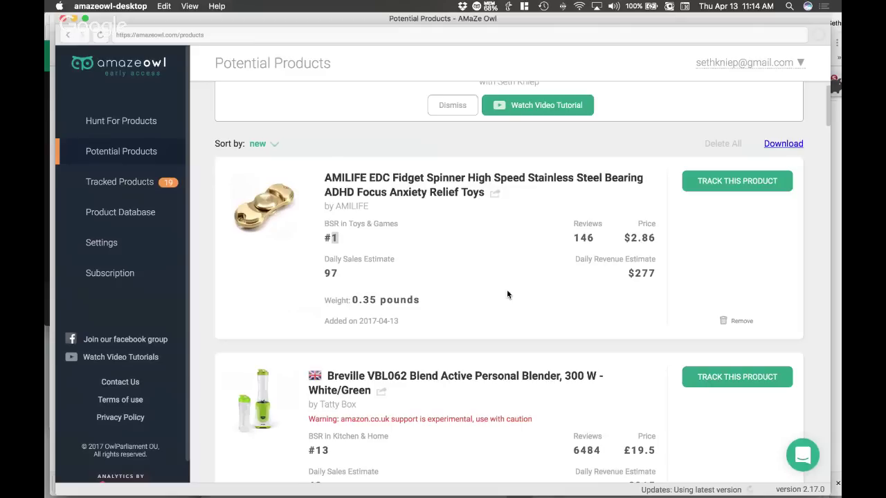
pyautogui.moveTo(321, 261)
pyautogui.mouseDown()
pyautogui.moveTo(342, 269)
pyautogui.moveTo(321, 275)
pyautogui.mouseUp()
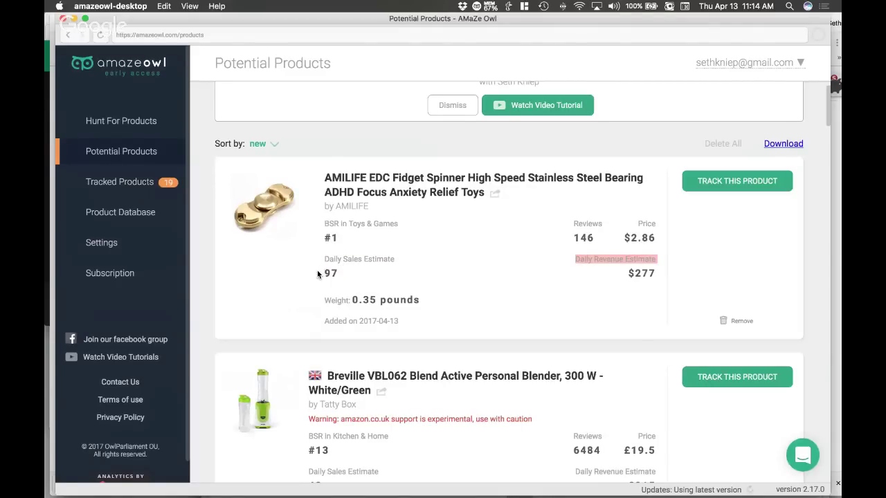
pyautogui.click(321, 274)
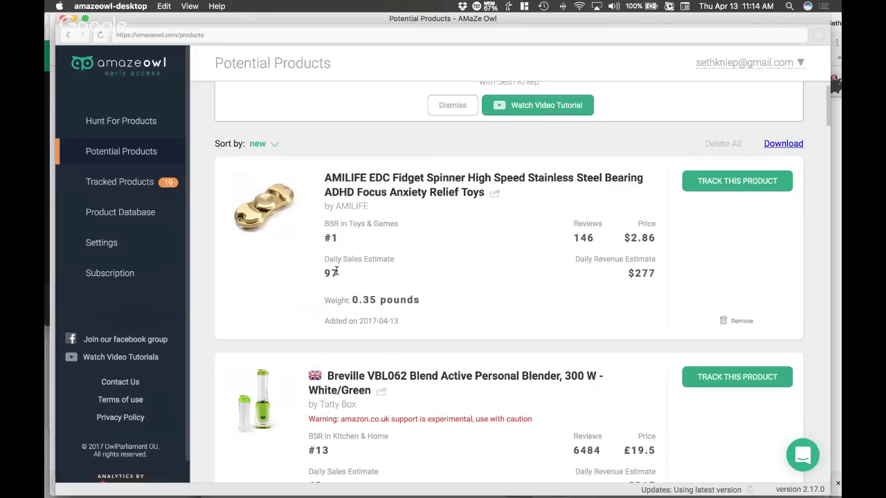
# - Switch to Chrome and launch Jungle Scout on the AMILIFE fidget spinner's Amazon product page
pyautogui.press('super+Tab')
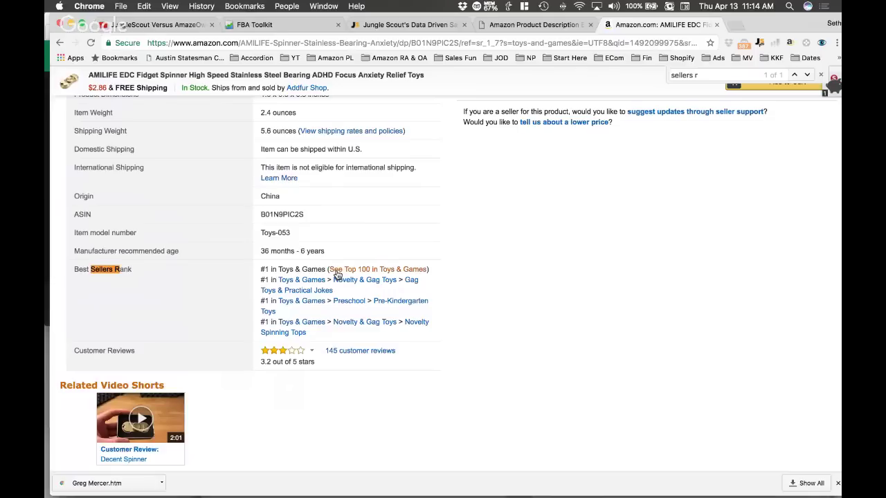
pyautogui.scroll(-10, 337, 275)
pyautogui.press('Home')
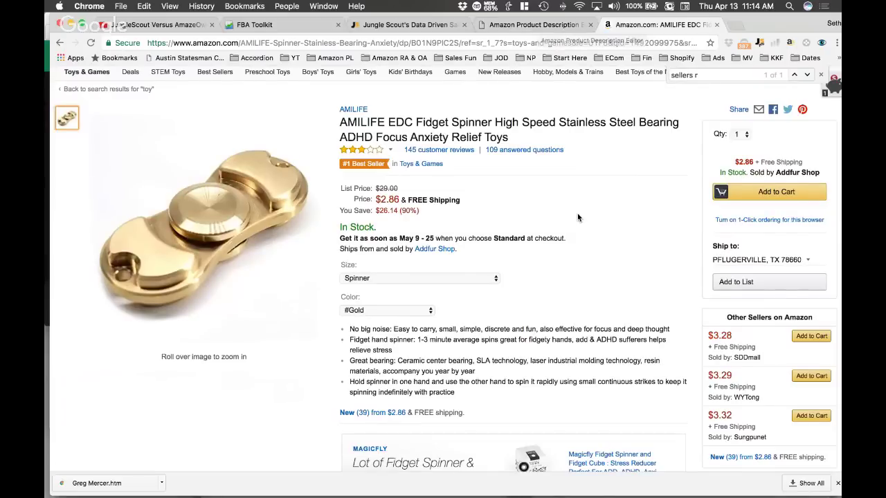
pyautogui.scroll(2, 714, 91)
pyautogui.click(759, 43)
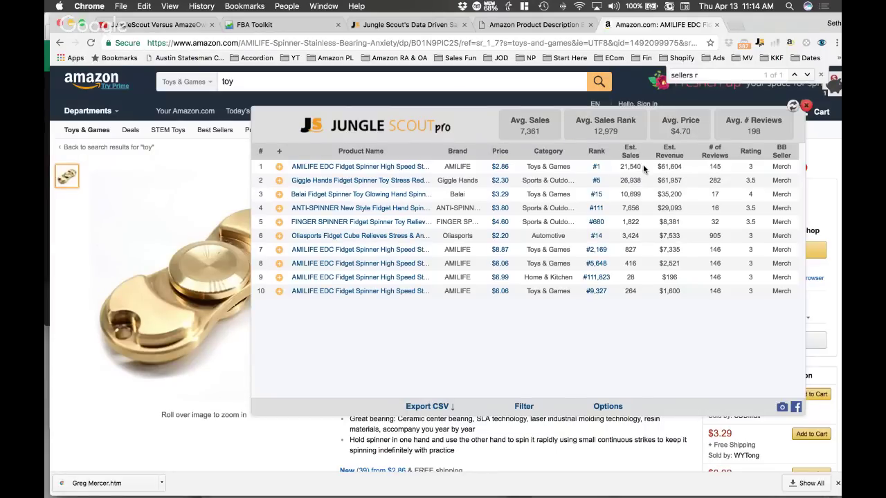
# - Switch to AmazeOwl and calculate 30*97 in Spotlight to convert the fidget spinner's daily sales estimate into a monthly figure
pyautogui.press('super+Tab')
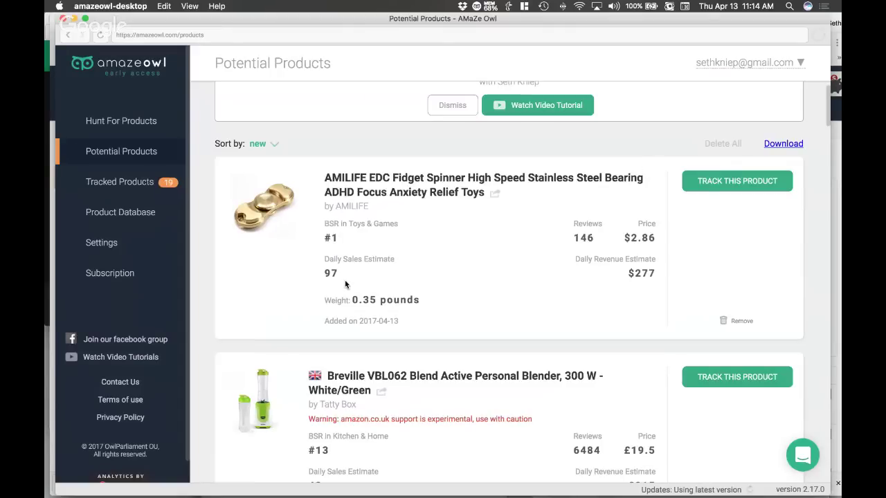
pyautogui.press('super+space')
pyautogui.write('30*97')
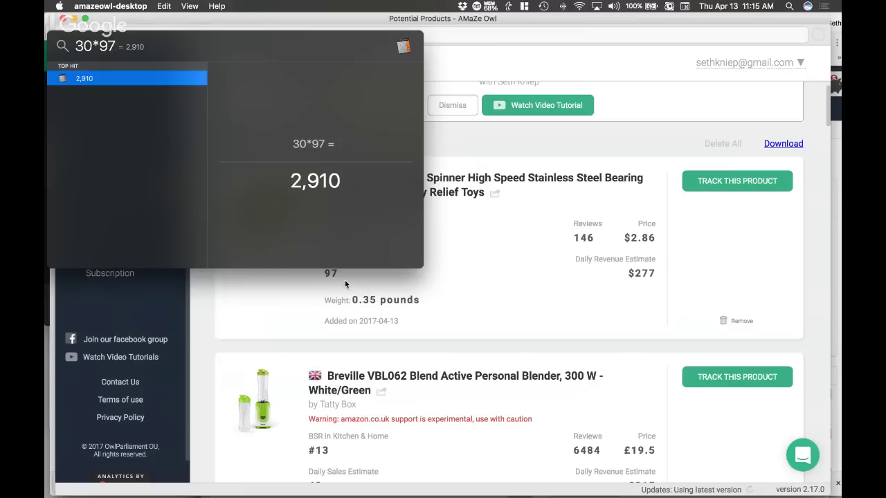
pyautogui.press('Escape')
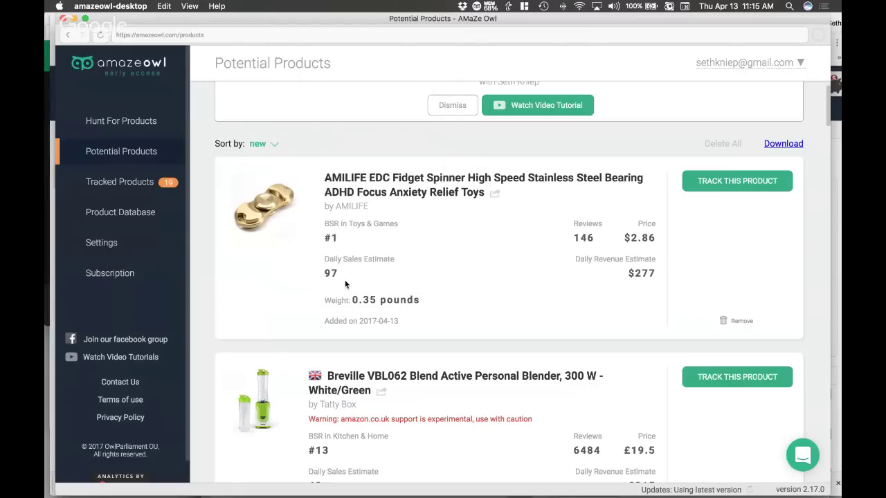
# - Switch to Chrome and calculate 3000/21540 in Spotlight to compare AmazeOwl's monthly estimate with Jungle Scout's
pyautogui.press('super+Tab')
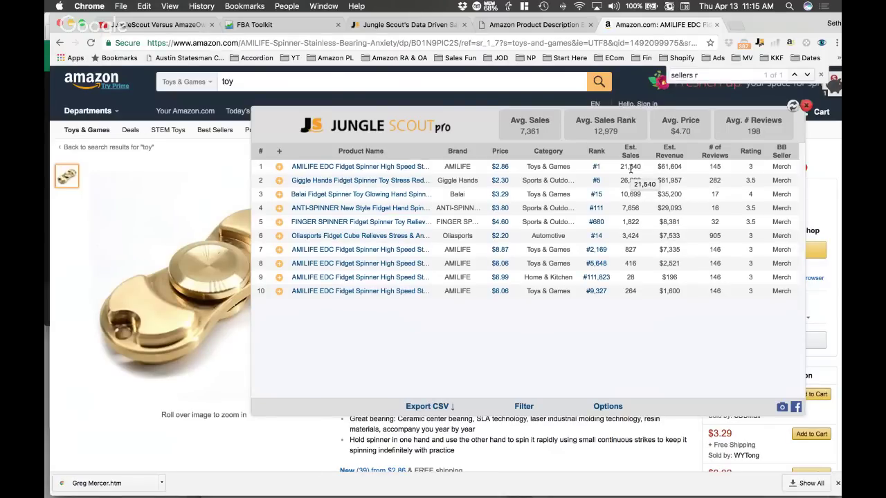
pyautogui.press('super+space')
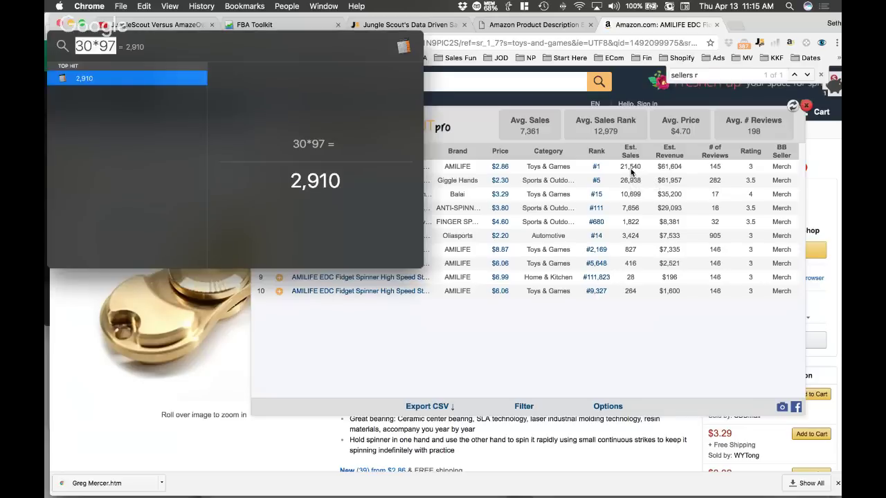
pyautogui.write('3000/21540')
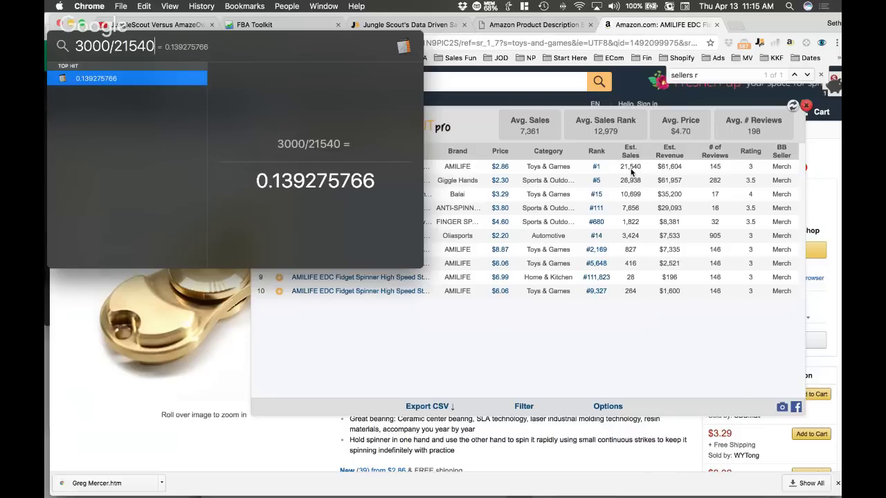
pyautogui.press('Escape')
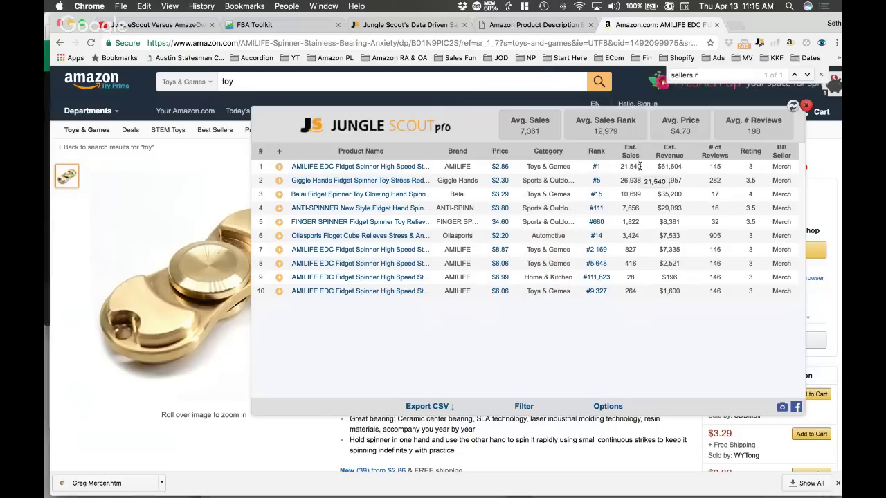
# - Recheck the fidget spinner in AmazeOwl, then estimate daily sales for rank 1 in Toys & Games on FBA Toolkit in Chrome
pyautogui.press('super+Tab')
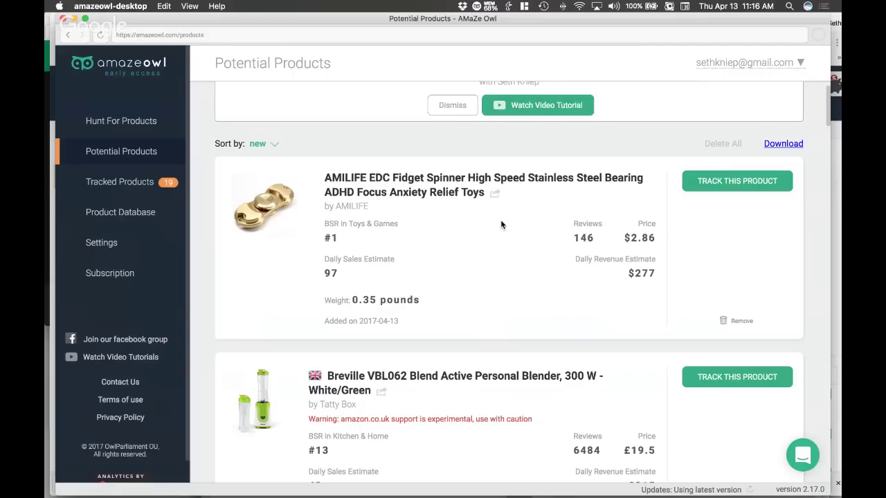
pyautogui.press('super+Tab')
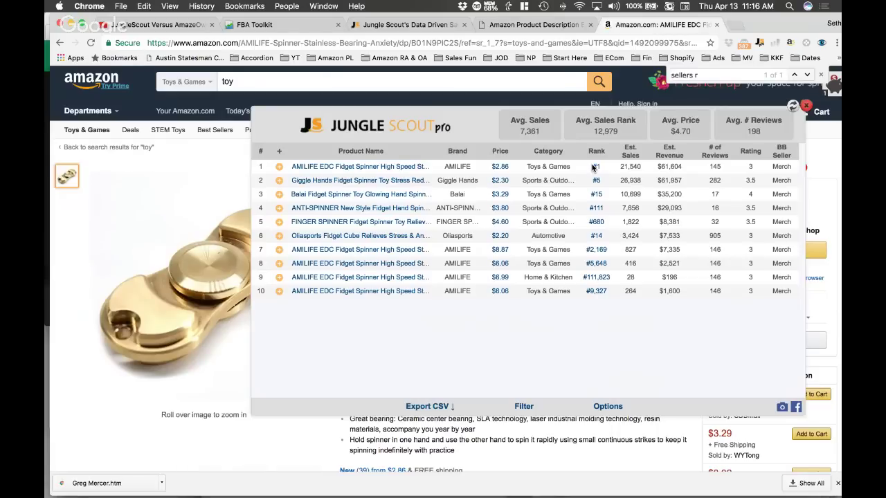
pyautogui.click(270, 25)
pyautogui.doubleClick(682, 353)
pyautogui.press('BackSpace')
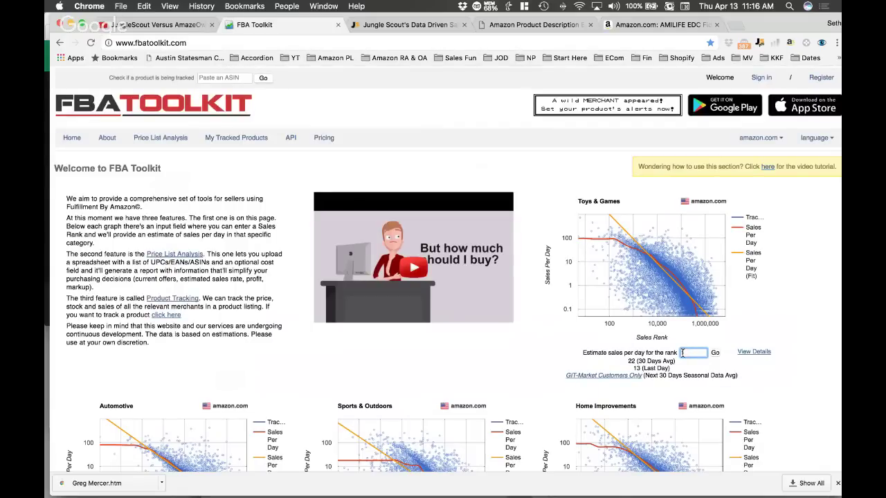
pyautogui.write('1')
pyautogui.click(714, 353)
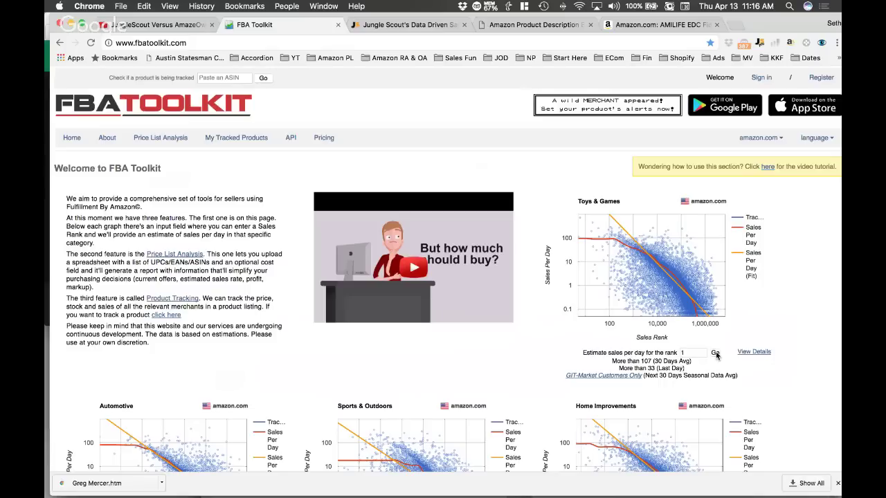
# - Recheck AmazeOwl's daily sales estimate, then return to Jungle Scout's results in Chrome and calculate 21540/30 in Spotlight for its daily figure
pyautogui.press('super+Tab')
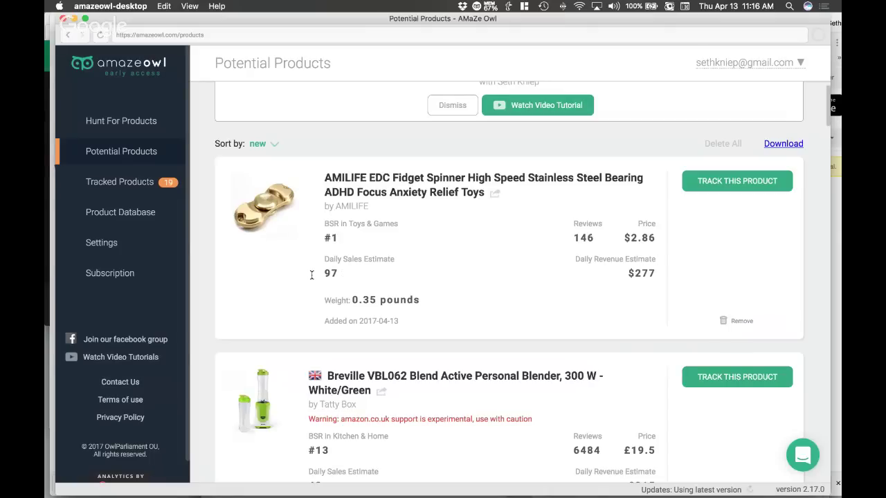
pyautogui.press('super+Tab')
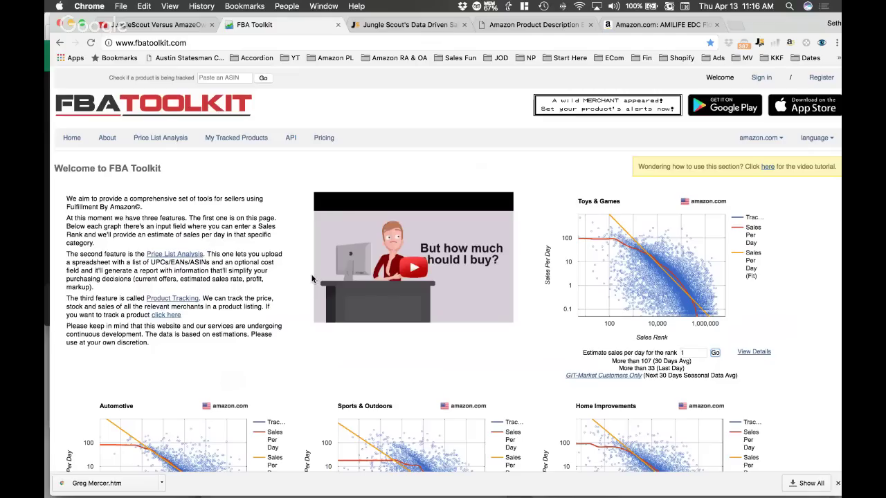
pyautogui.click(660, 25)
pyautogui.press('super+space')
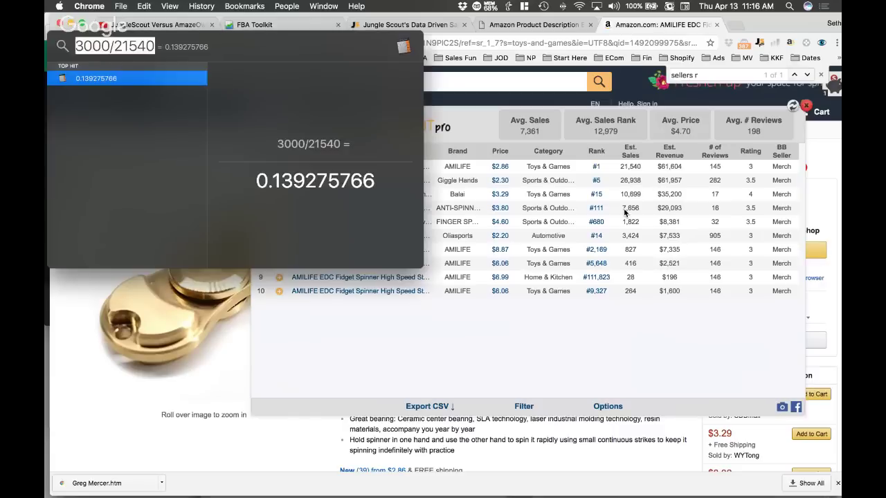
pyautogui.write('21540/30')
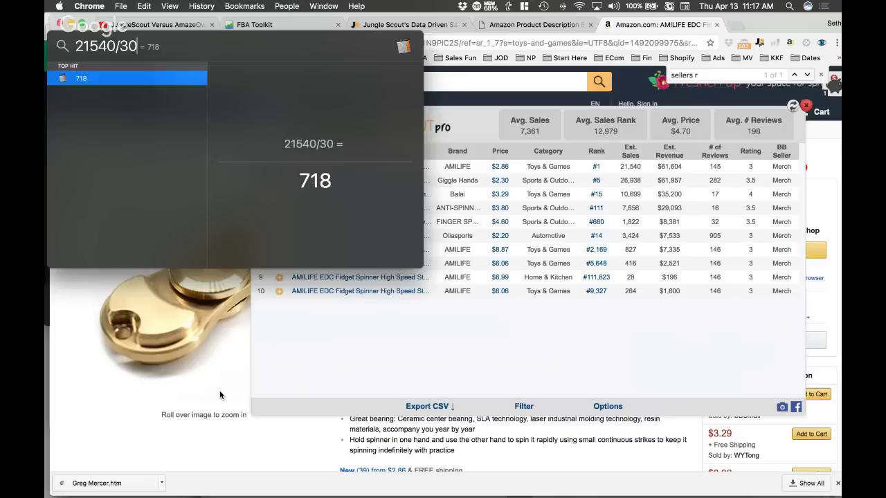
pyautogui.press('Escape')
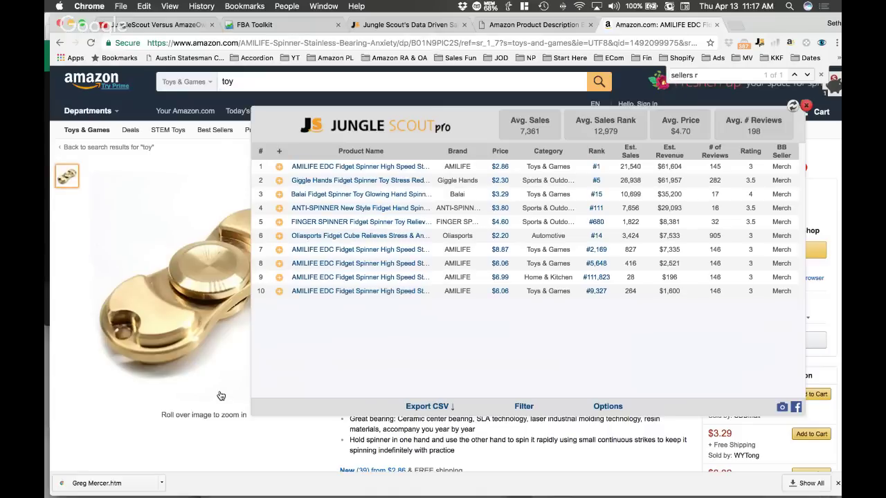
pyautogui.click(220, 396)
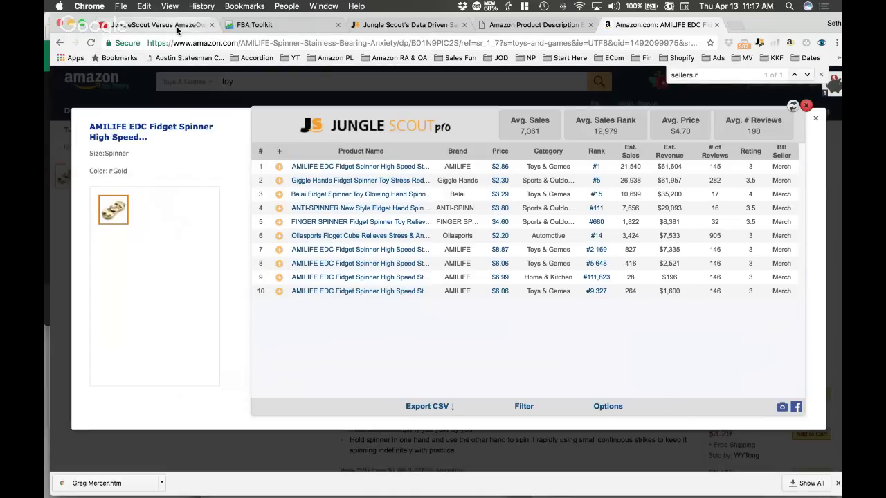
# - Switch to the YouTube live stream and read the live chat from its early messages onward, covering viewers' comments on the comparison's fairness
pyautogui.click(177, 28)
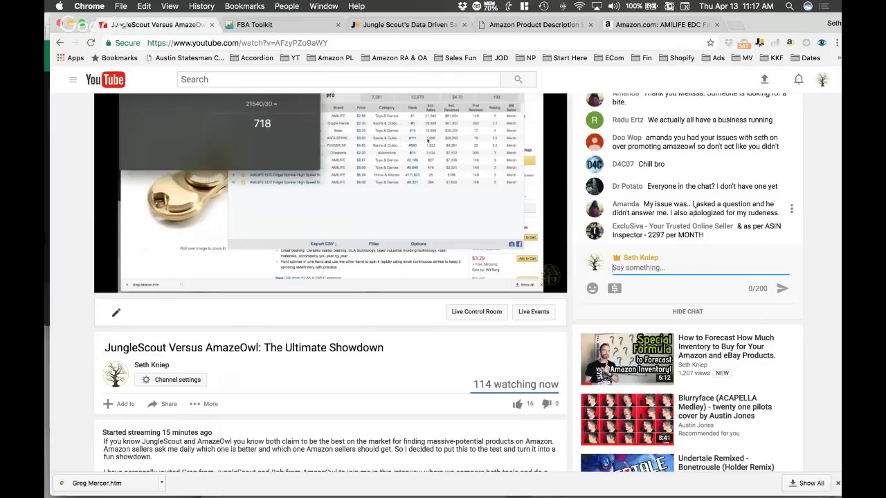
pyautogui.scroll(-1, 694, 210)
pyautogui.scroll(3, 695, 215)
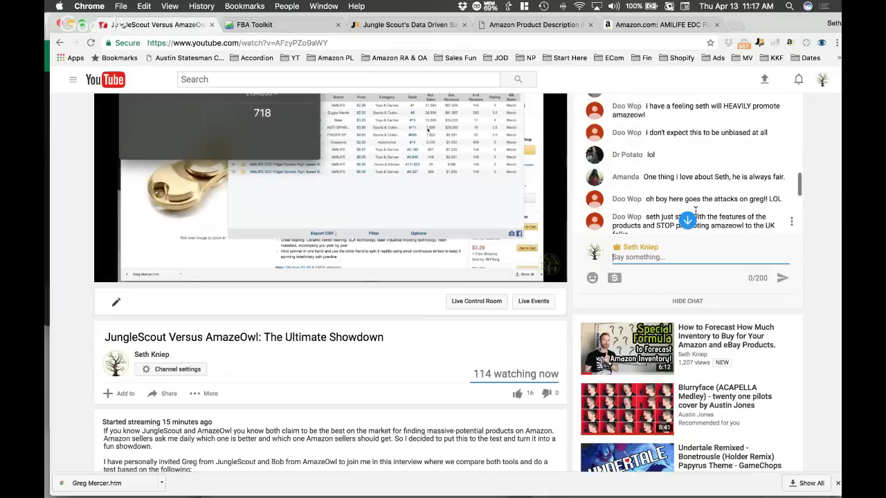
pyautogui.scroll(3, 729, 180)
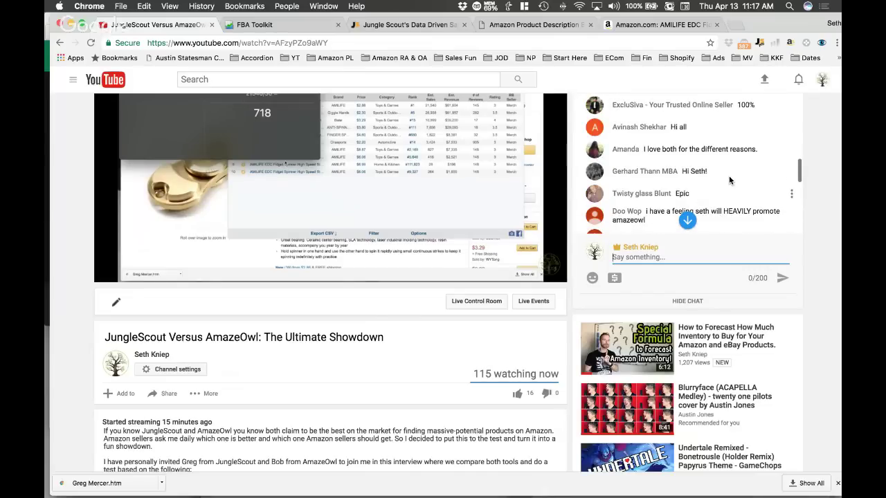
pyautogui.scroll(-2, 728, 180)
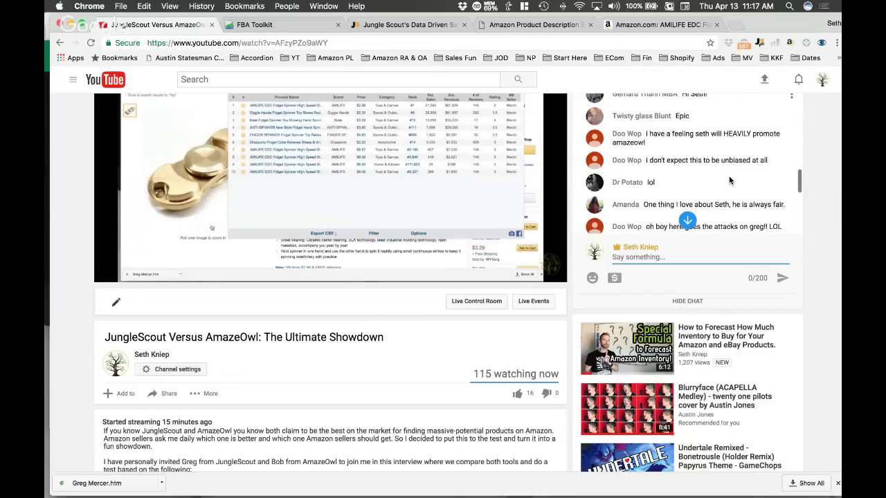
pyautogui.scroll(-2, 729, 180)
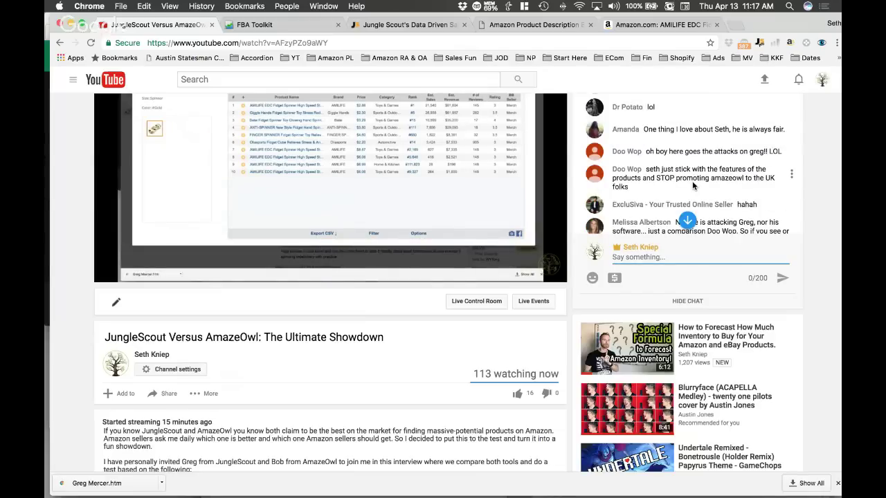
pyautogui.scroll(-2, 720, 181)
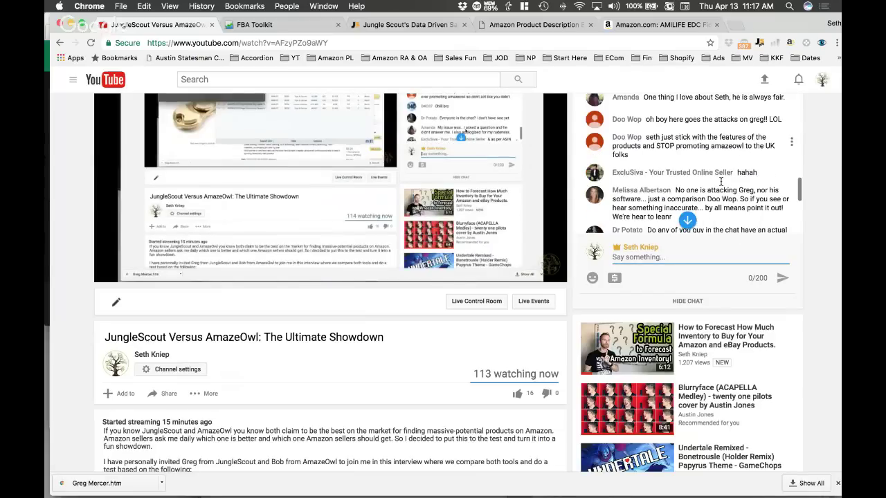
pyautogui.scroll(-1, 720, 181)
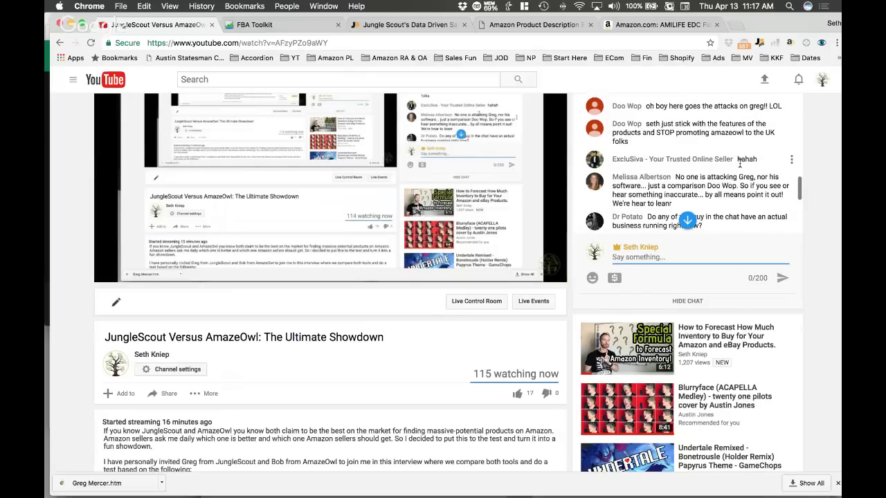
# - Continue reading the live chat through viewers' comments on running a business, Jungle Scout's monthly sales and Unicorn Smasher
pyautogui.scroll(2, 740, 164)
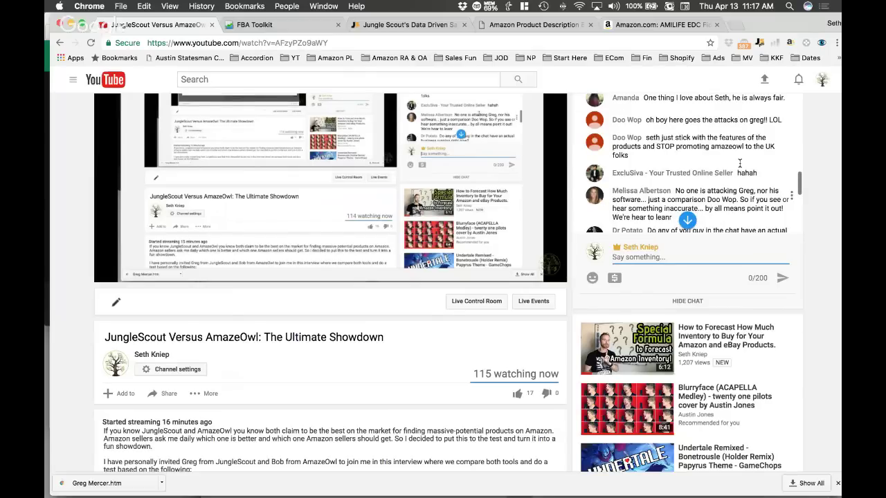
pyautogui.scroll(-3, 740, 164)
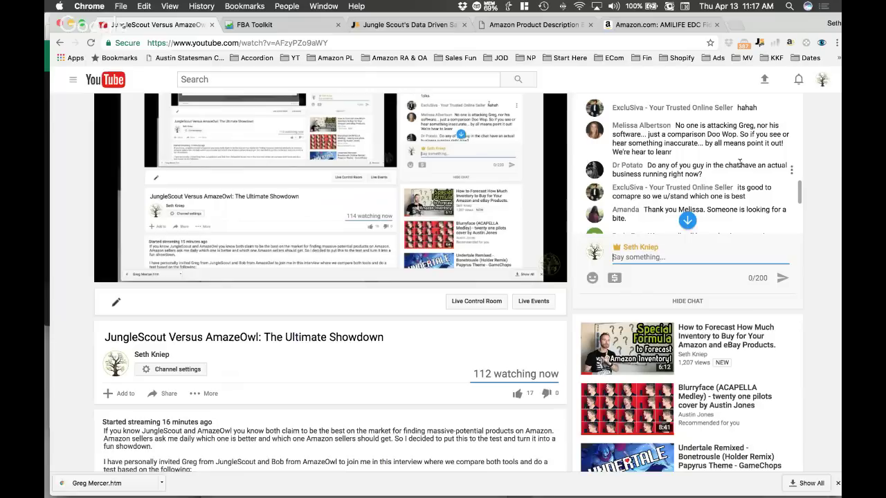
pyautogui.scroll(-1, 739, 164)
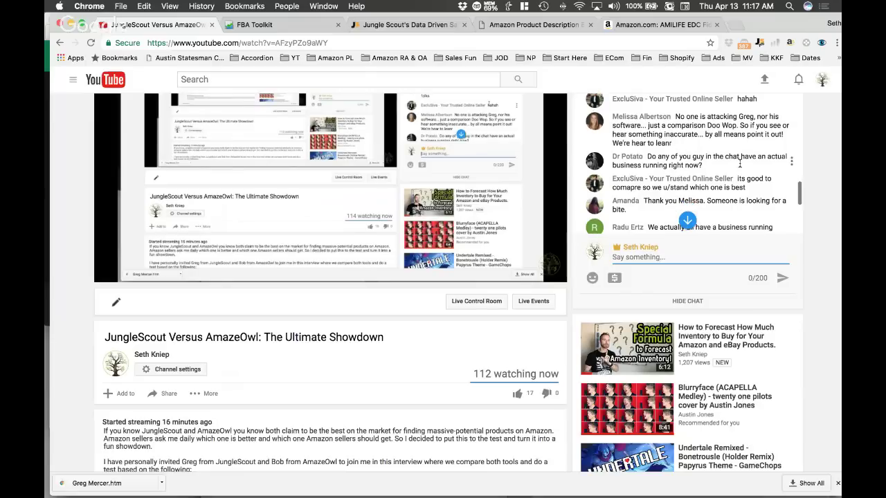
pyautogui.scroll(-1, 740, 164)
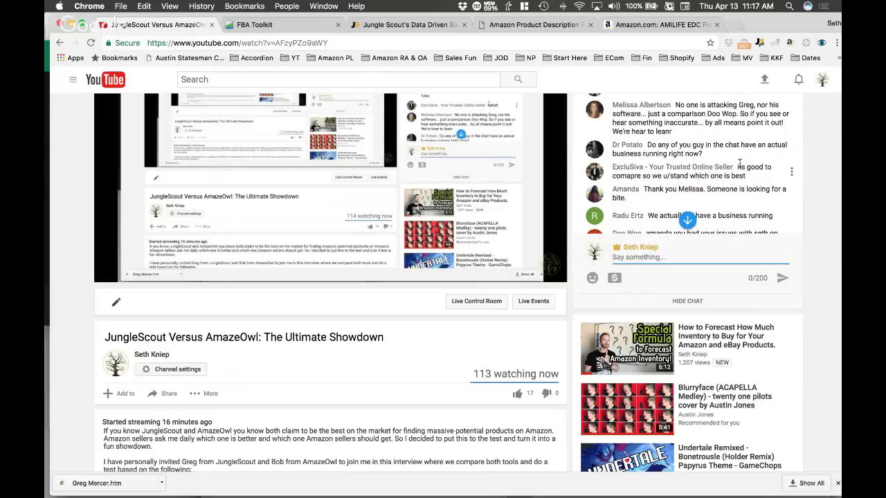
pyautogui.scroll(-2, 739, 164)
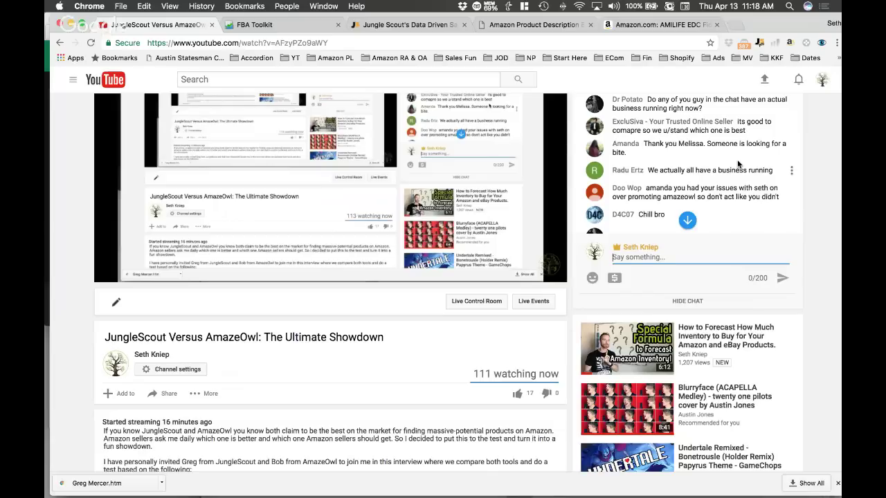
pyautogui.scroll(-1, 738, 163)
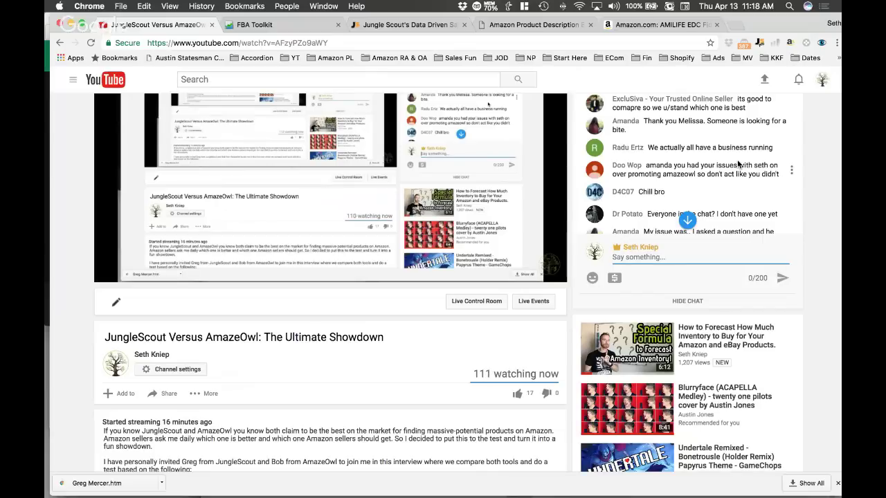
pyautogui.scroll(-1, 738, 164)
pyautogui.scroll(-1, 737, 162)
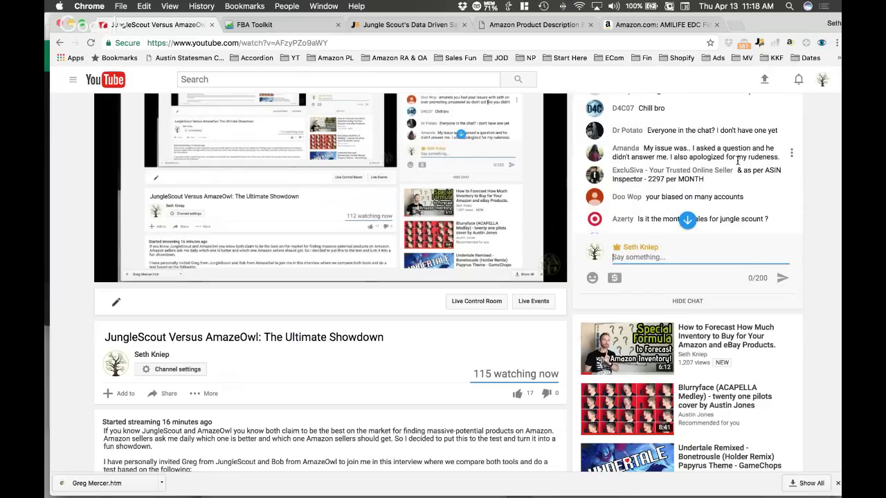
pyautogui.scroll(1, 737, 161)
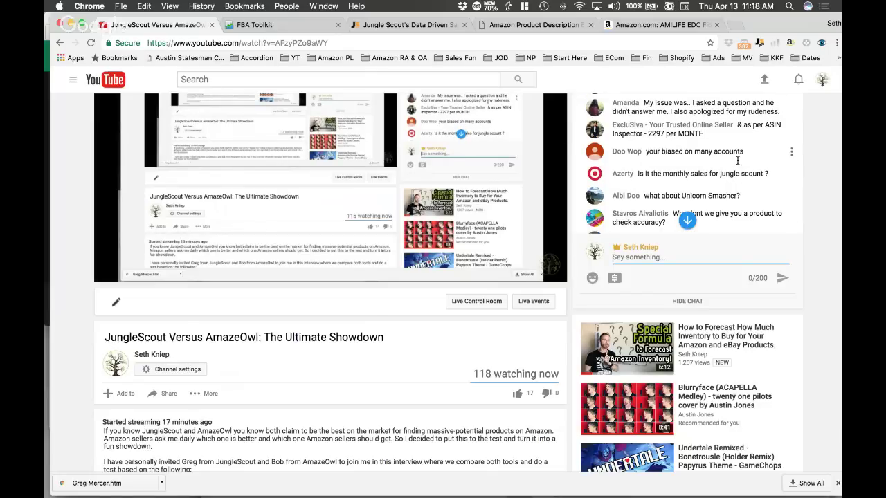
pyautogui.scroll(-1, 738, 160)
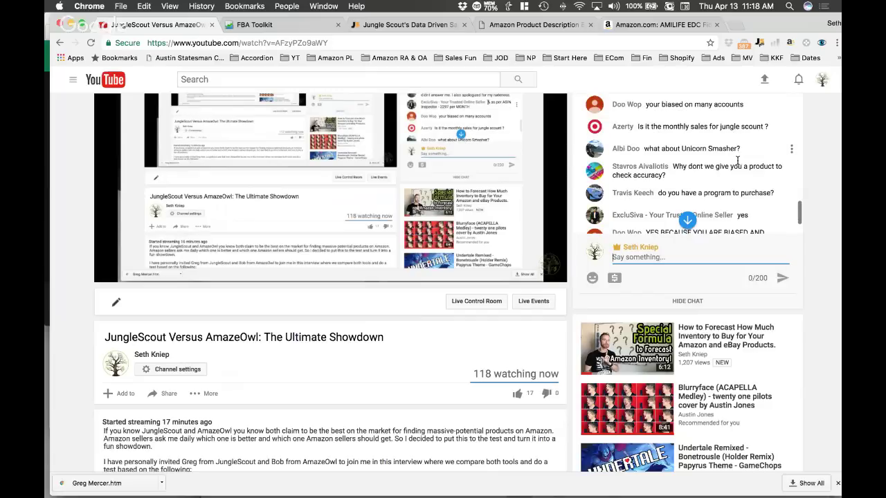
pyautogui.scroll(-1, 738, 162)
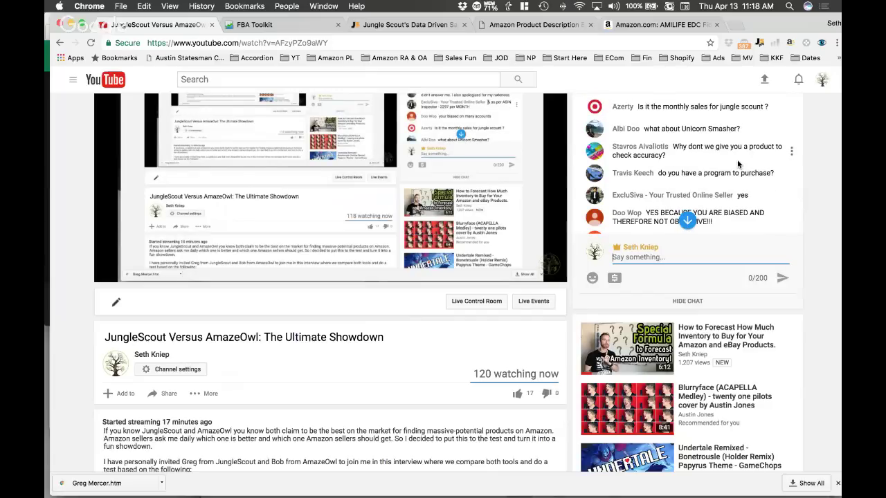
pyautogui.scroll(-1, 737, 164)
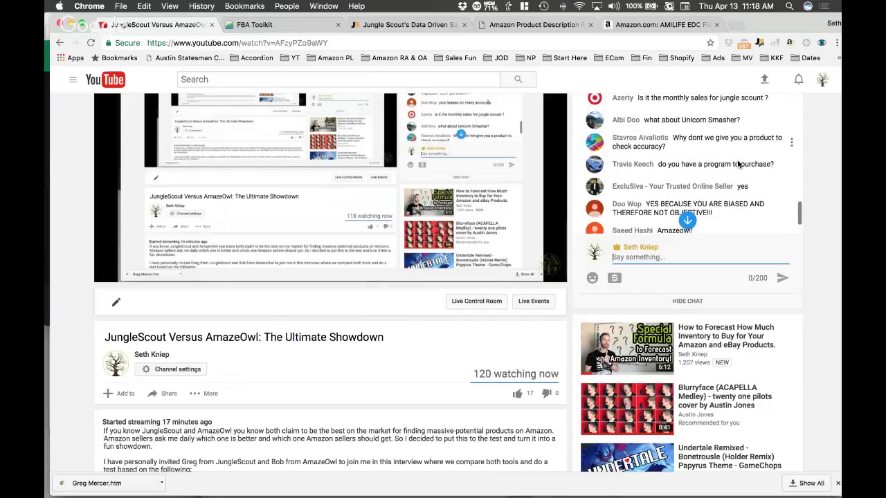
# - Remove the all-caps chat message that starts "YES BECAUSE YOU ARE BIASED" from the live chat
pyautogui.scroll(-1, 737, 164)
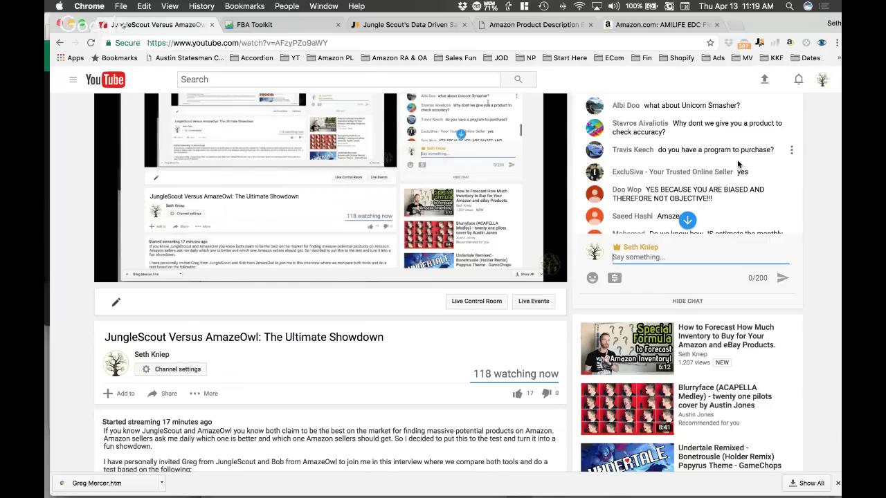
pyautogui.scroll(-2, 737, 160)
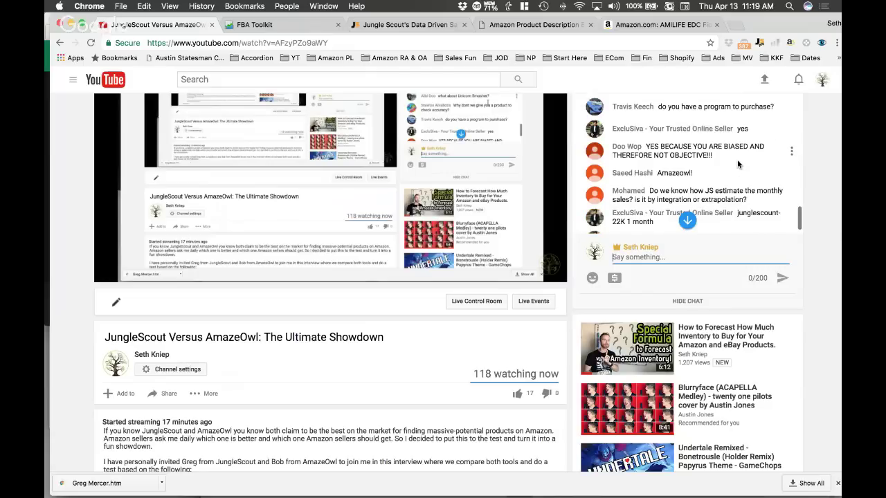
pyautogui.scroll(-1, 736, 164)
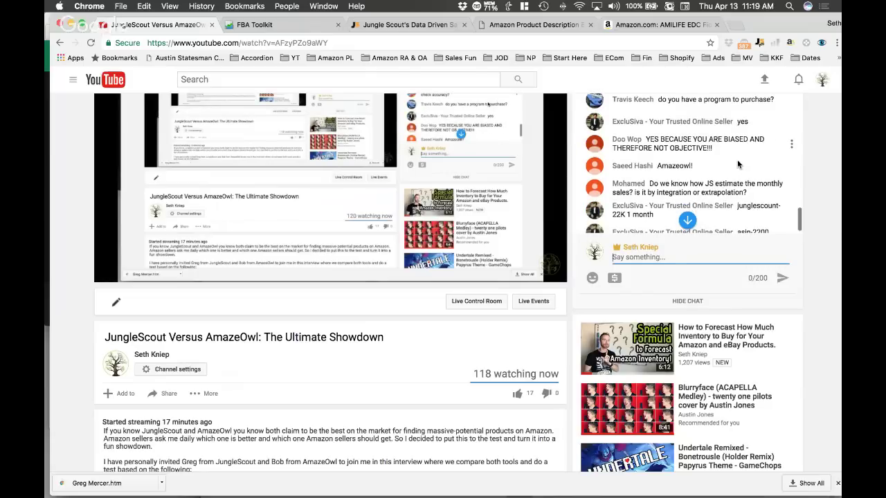
pyautogui.scroll(1, 737, 164)
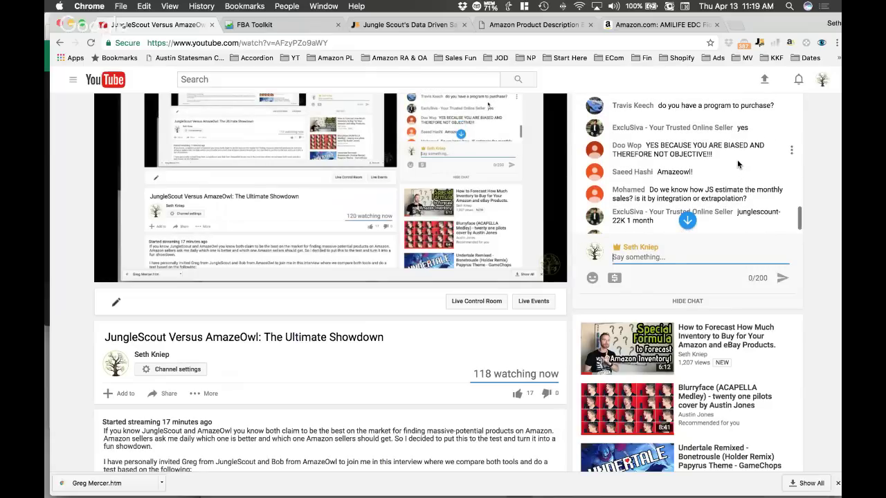
pyautogui.scroll(-1, 737, 164)
pyautogui.scroll(1, 737, 164)
pyautogui.scroll(-2, 737, 164)
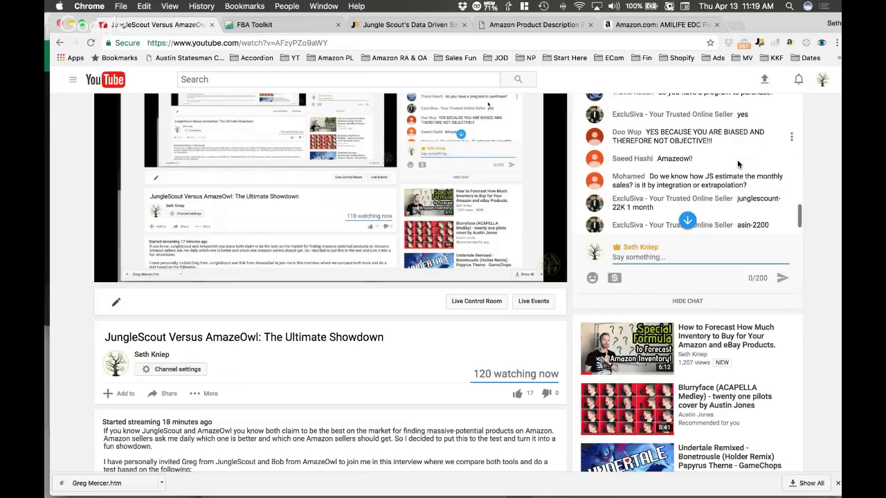
pyautogui.scroll(-3, 737, 164)
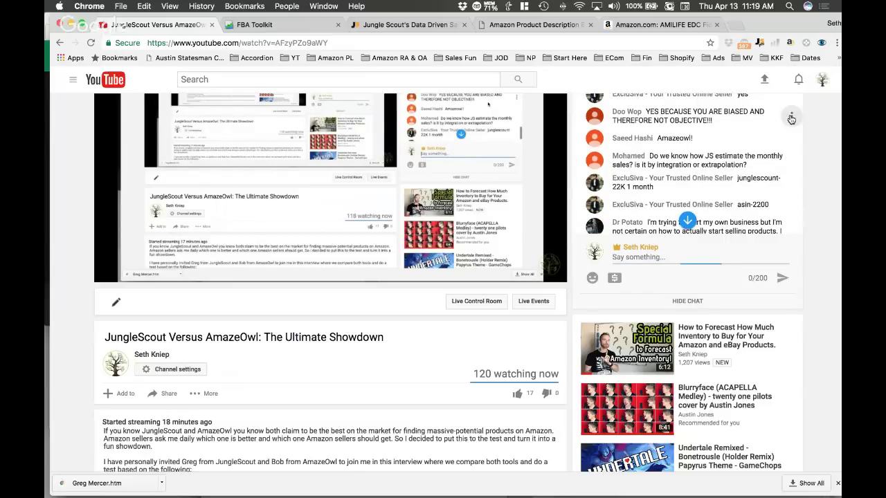
pyautogui.click(791, 119)
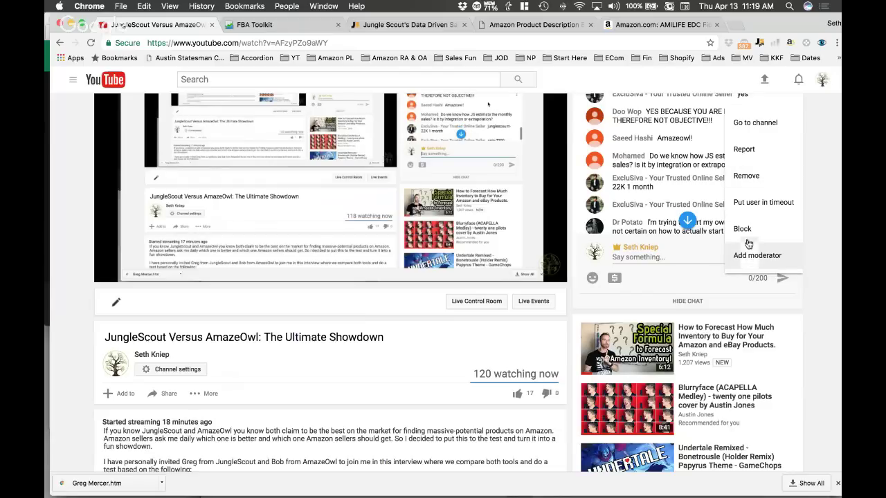
pyautogui.click(746, 177)
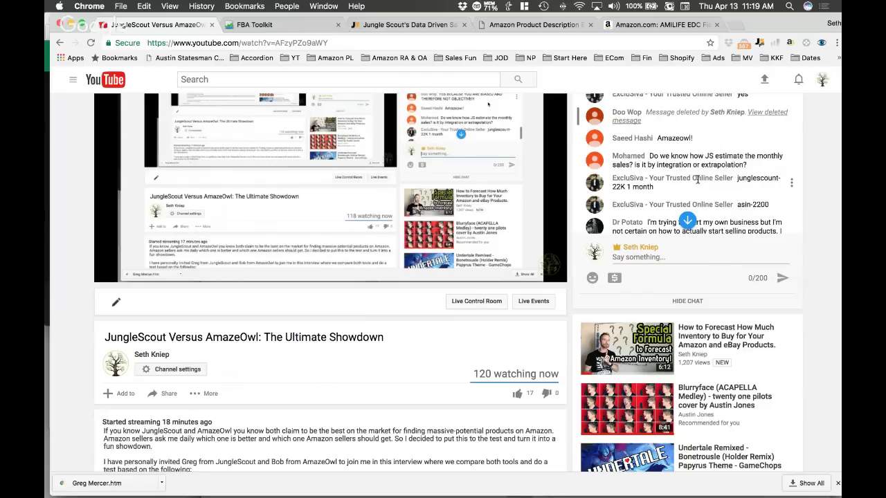
# - Review the newer live chat messages about starting a business, Unicorn Smasher sales figures and AmazeOwl's keyword results
pyautogui.scroll(-2, 698, 178)
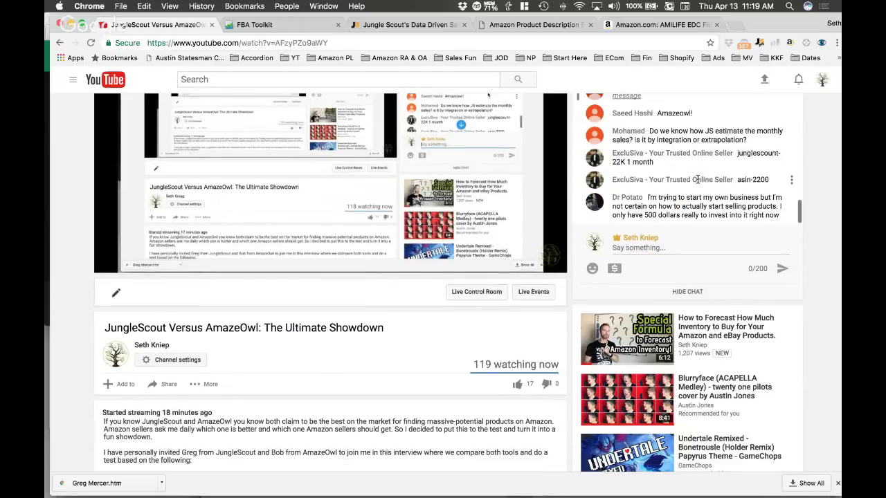
pyautogui.scroll(-1, 697, 180)
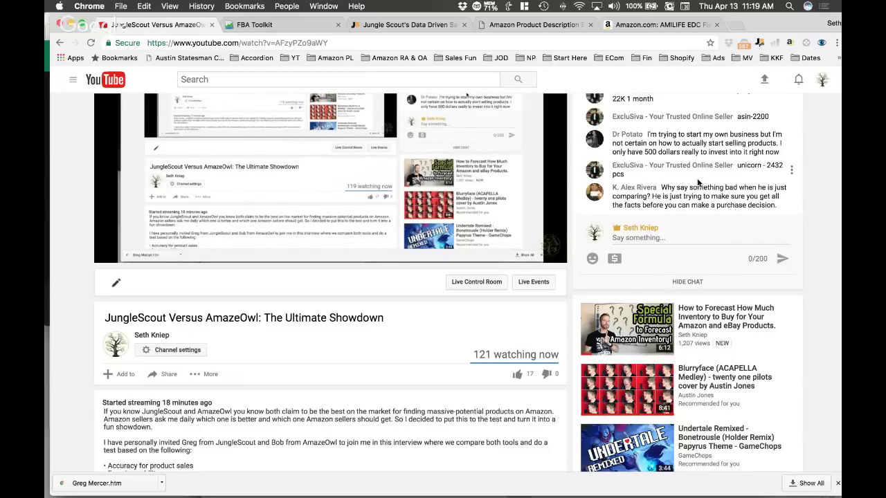
pyautogui.scroll(2, 697, 182)
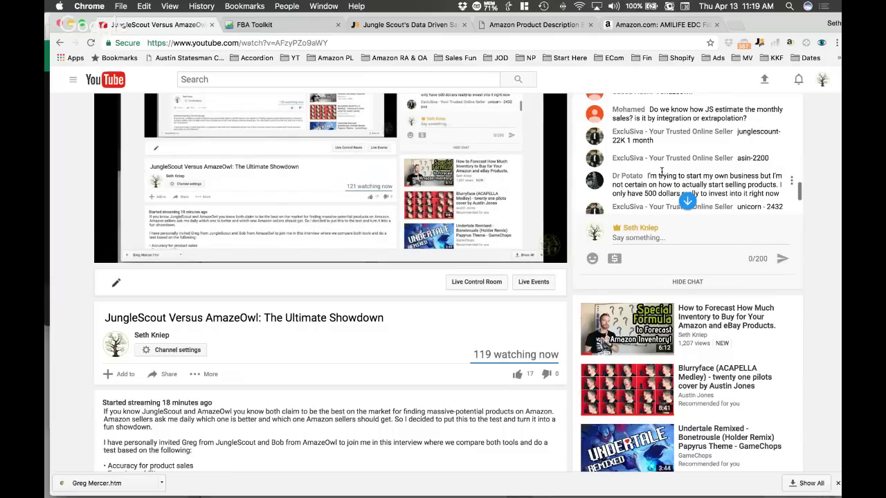
pyautogui.scroll(-1, 661, 171)
pyautogui.scroll(-1, 660, 171)
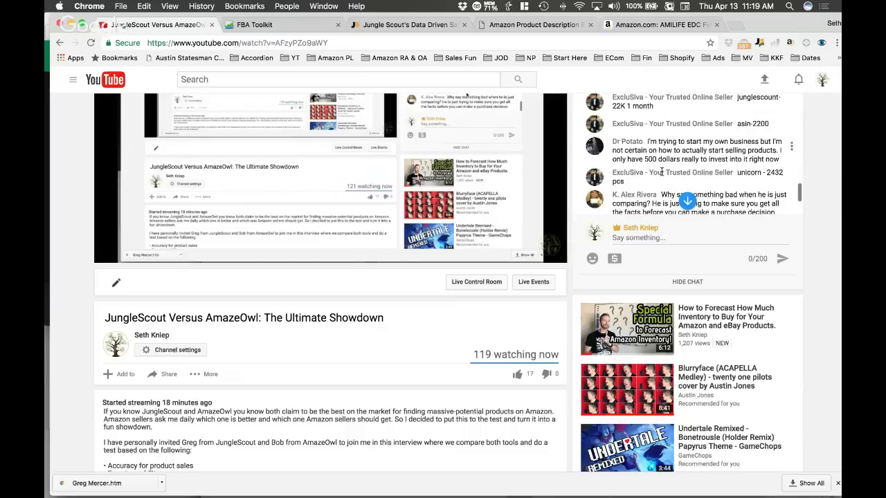
pyautogui.scroll(-1, 661, 171)
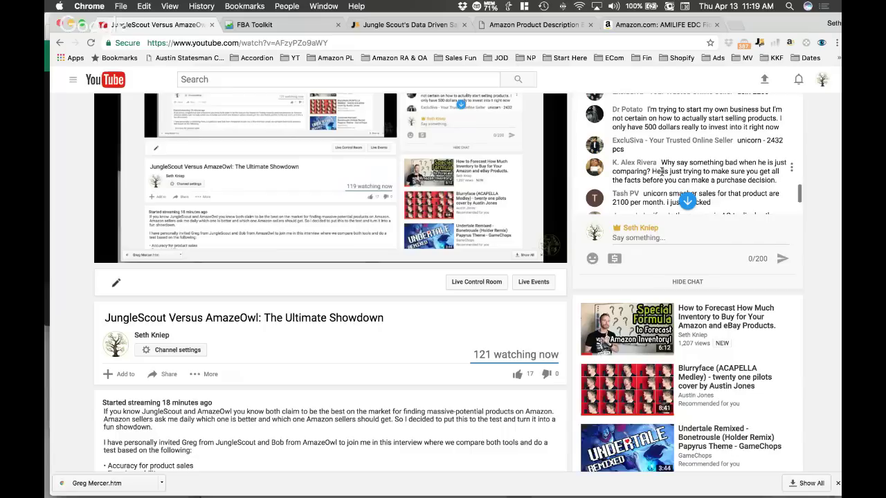
pyautogui.scroll(-1, 720, 149)
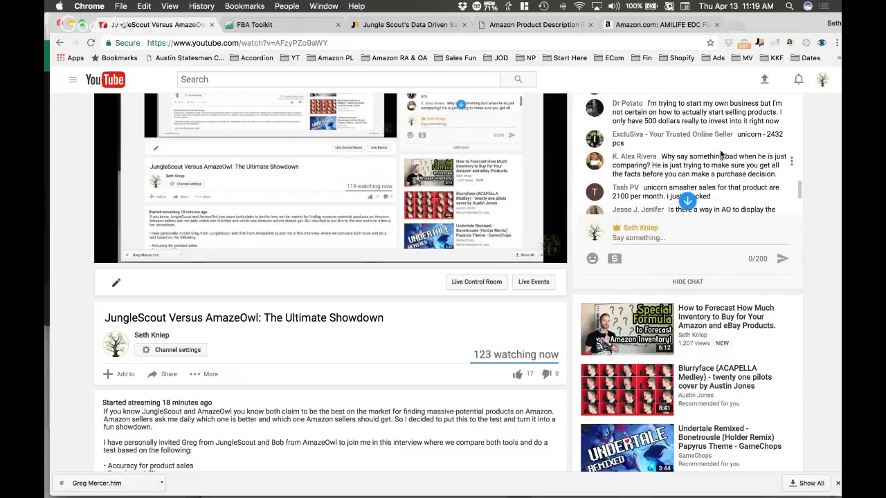
pyautogui.scroll(-1, 720, 153)
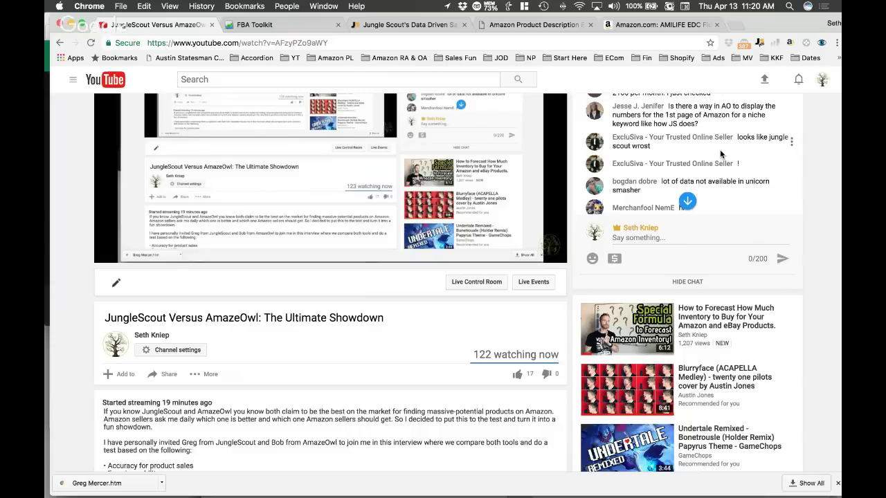
pyautogui.scroll(-2, 719, 149)
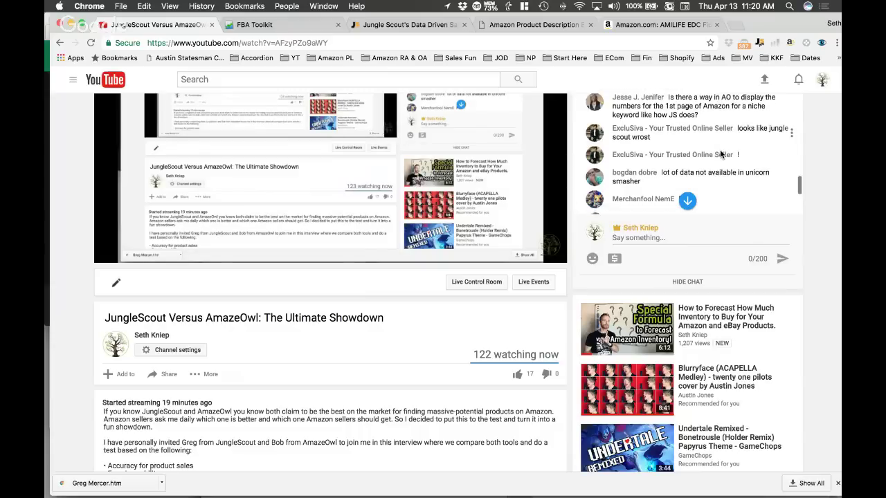
pyautogui.scroll(-1, 720, 149)
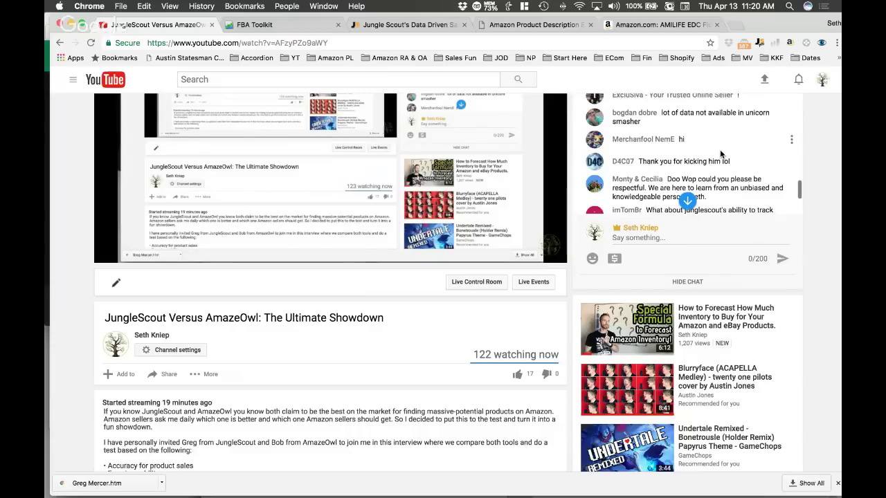
# - Read the newest live chat messages, covering product tracking, Unicorn Smasher and viewers' experiences with Jungle Scout and AmazeOwl
pyautogui.scroll(-2, 719, 153)
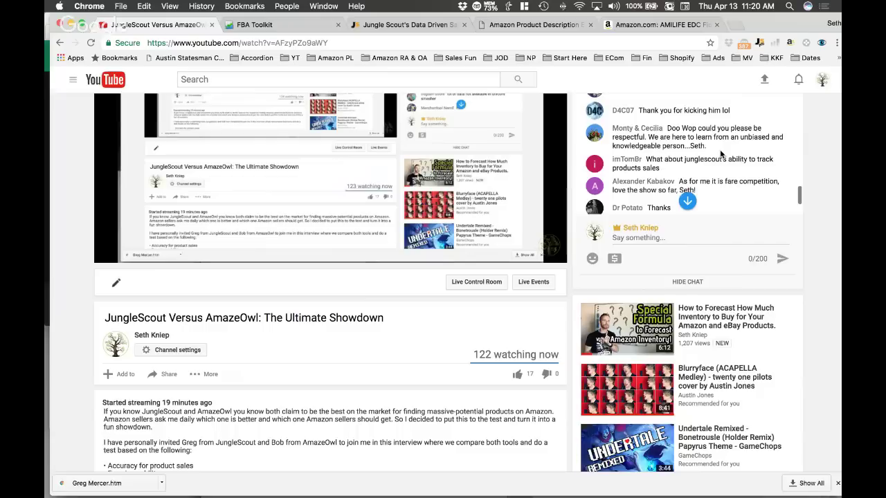
pyautogui.scroll(-1, 719, 153)
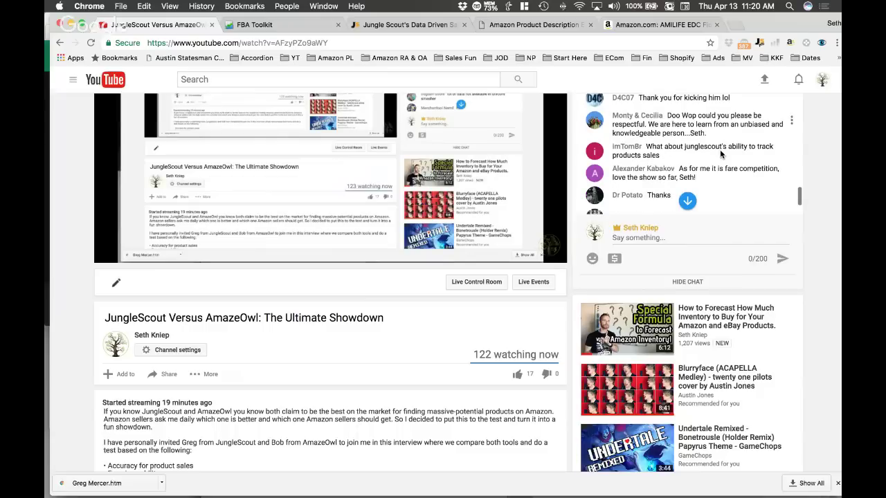
pyautogui.scroll(-2, 720, 150)
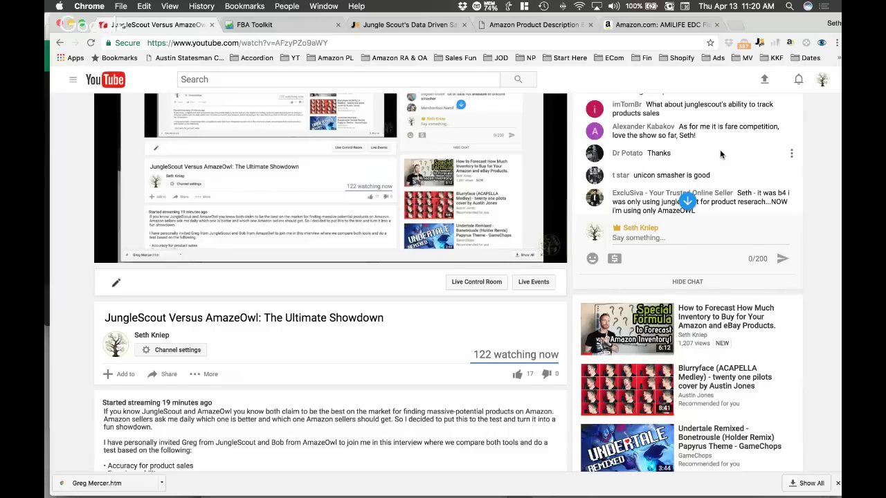
pyautogui.scroll(-2, 719, 149)
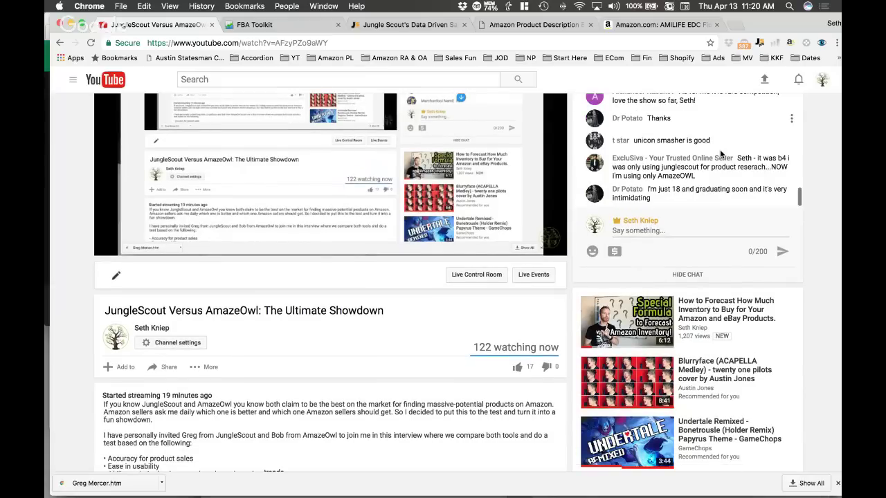
pyautogui.scroll(-1, 720, 154)
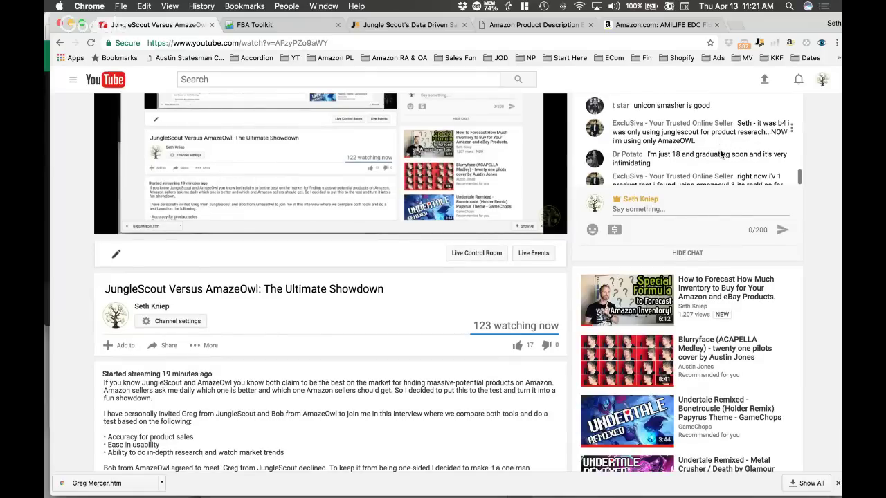
pyautogui.scroll(-1, 700, 153)
pyautogui.scroll(-1, 701, 153)
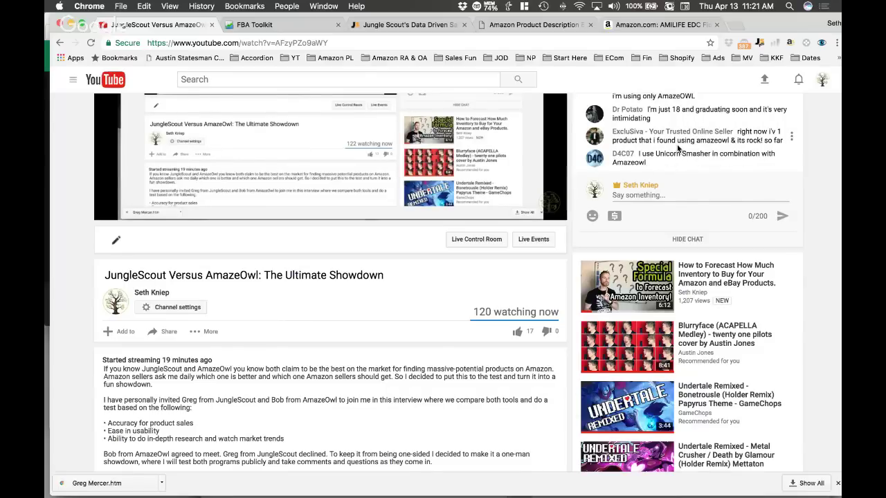
# - Switch to AmazeOwl and start a product hunt on Amazon.com with the search department set to Office Products
pyautogui.click(291, 24)
pyautogui.press('super+Tab')
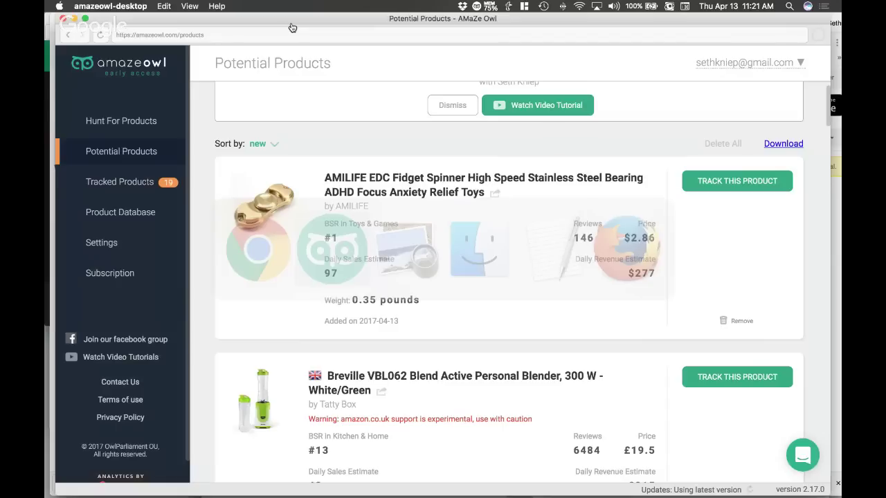
pyautogui.click(127, 122)
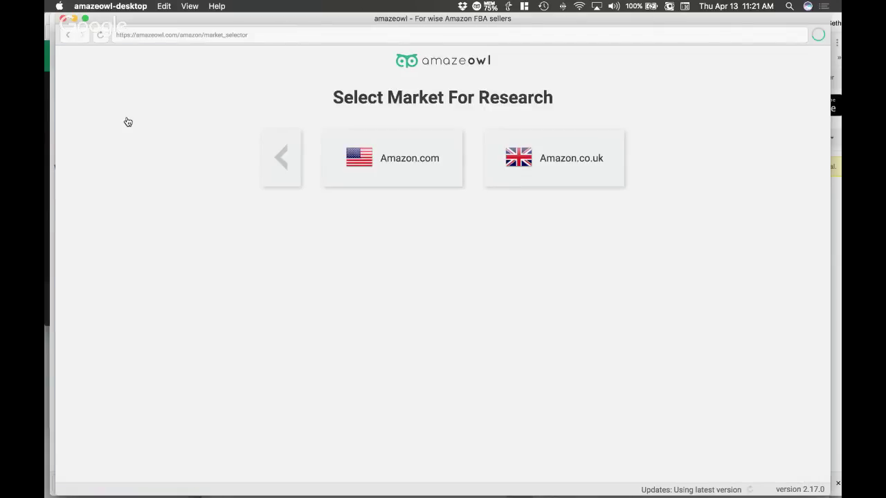
pyautogui.click(412, 182)
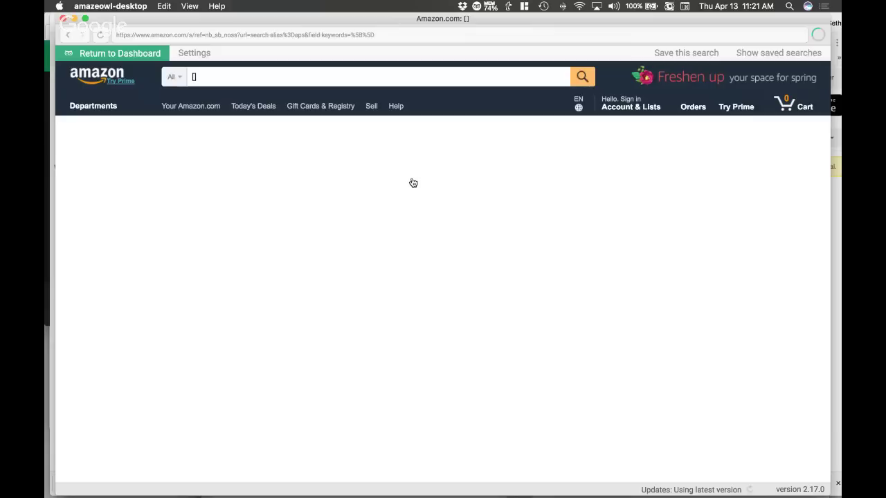
pyautogui.click(176, 76)
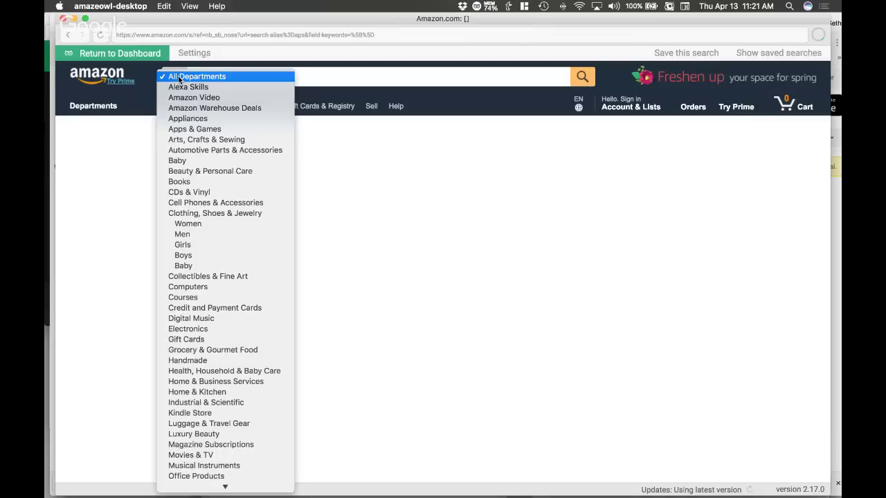
pyautogui.scroll(-3, 208, 312)
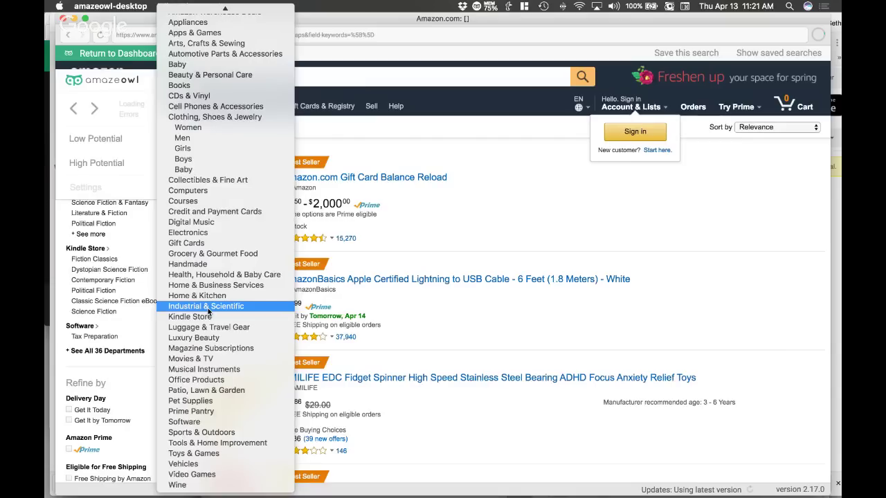
pyautogui.click(208, 380)
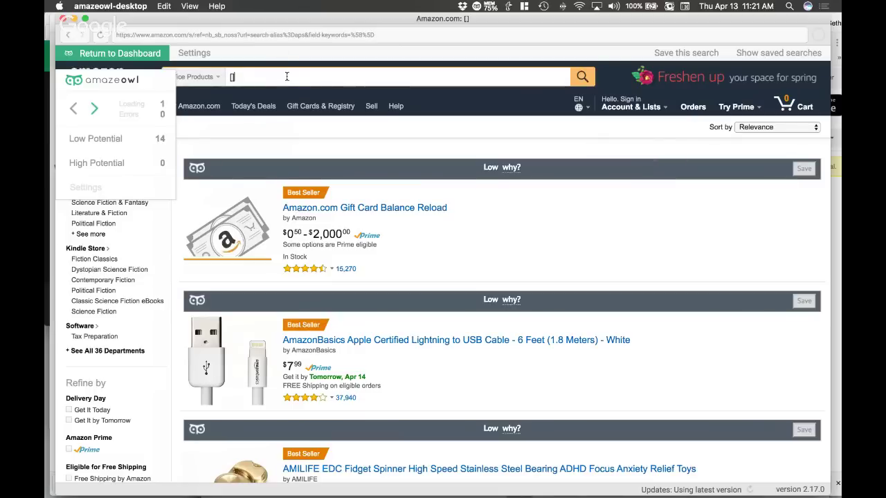
# - Switch to the Amazon page in Chrome, close the product overlay and search Office Products for "notepad"
pyautogui.press('super+Tab')
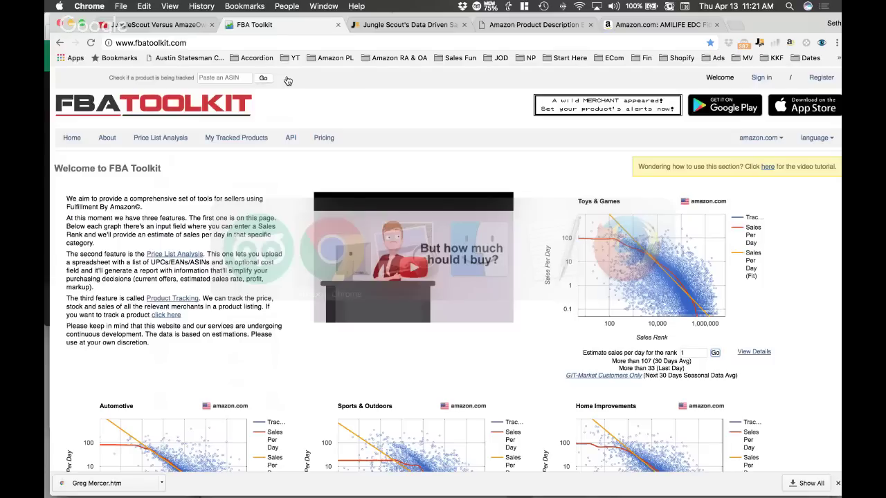
pyautogui.press('super+5')
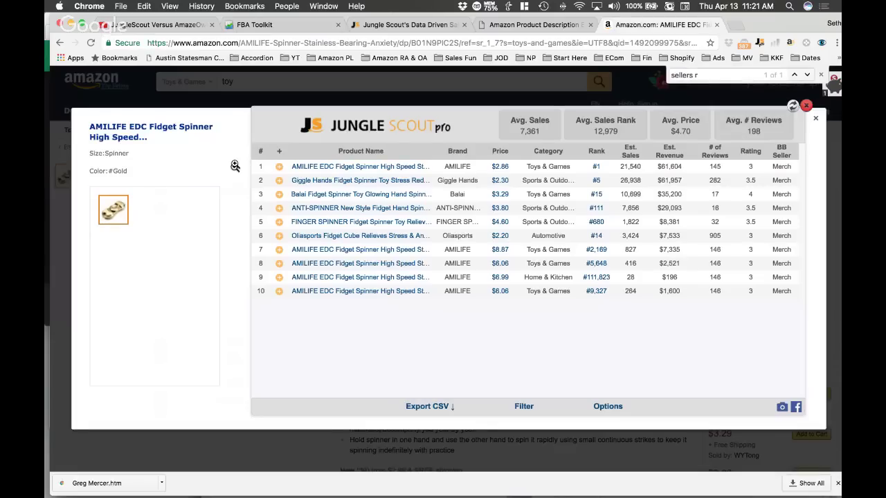
pyautogui.click(816, 121)
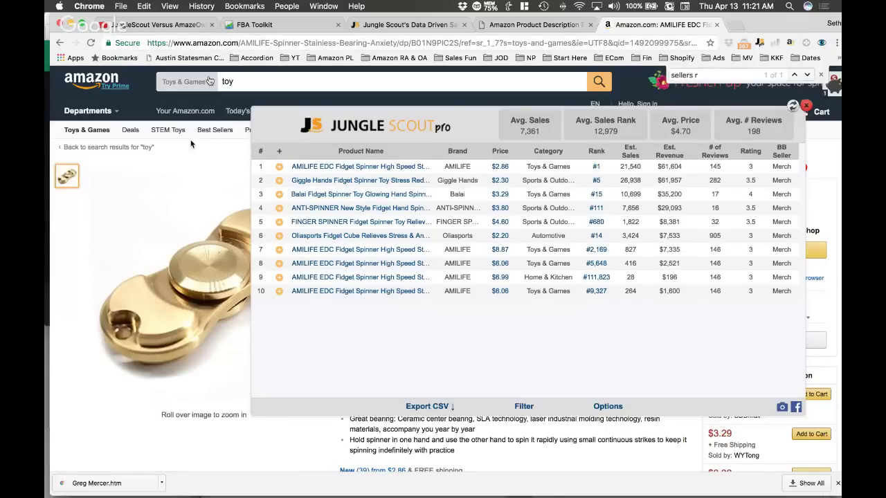
pyautogui.click(278, 81)
pyautogui.write('no')
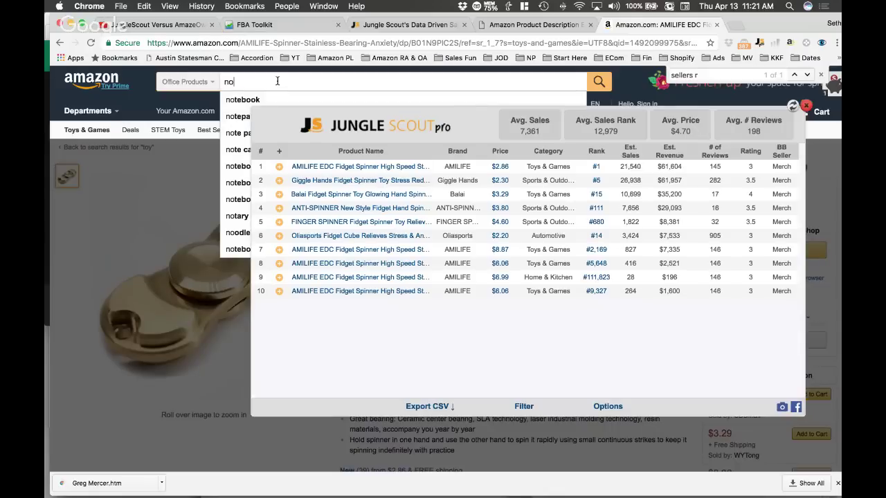
pyautogui.write('tepad')
pyautogui.press('Return')
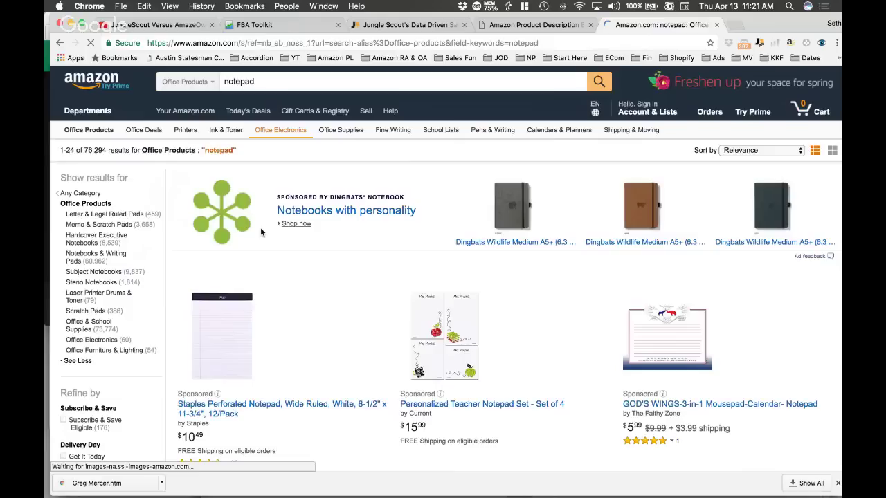
pyautogui.scroll(-5, 302, 331)
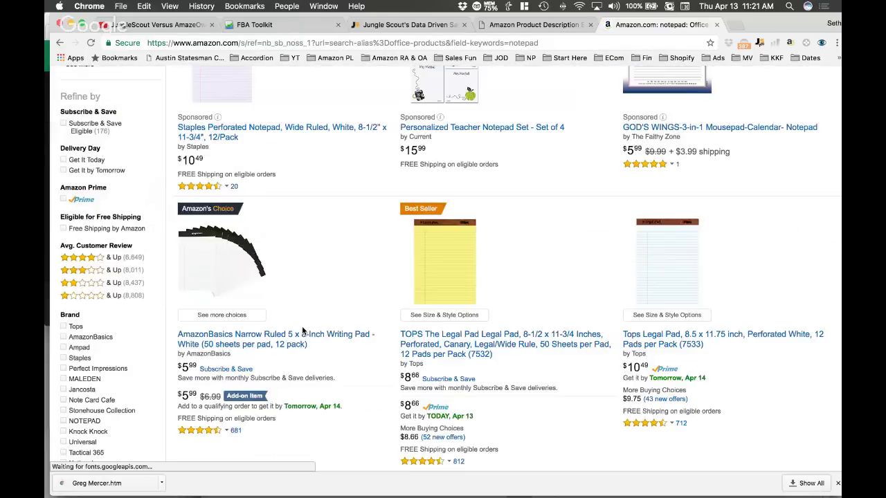
# - Switch to AmazeOwl and run the same "notepad" search in Office Products
pyautogui.press('super+Tab')
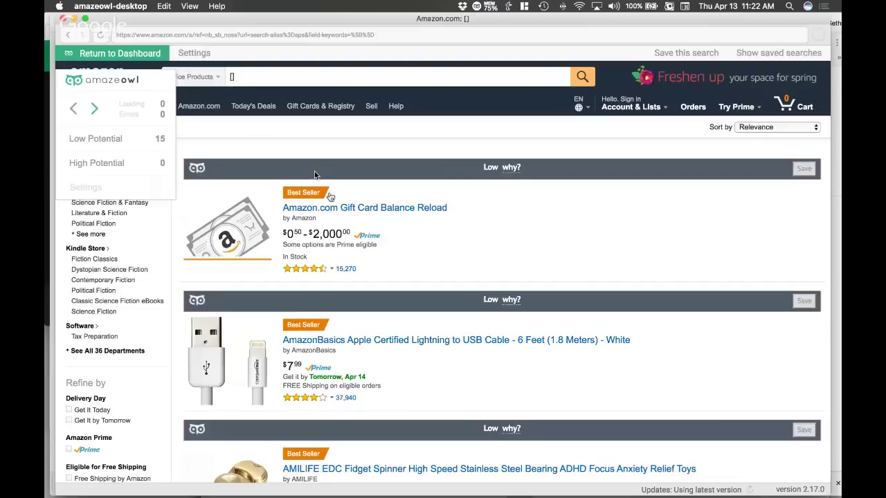
pyautogui.click(258, 73)
pyautogui.write('notepa')
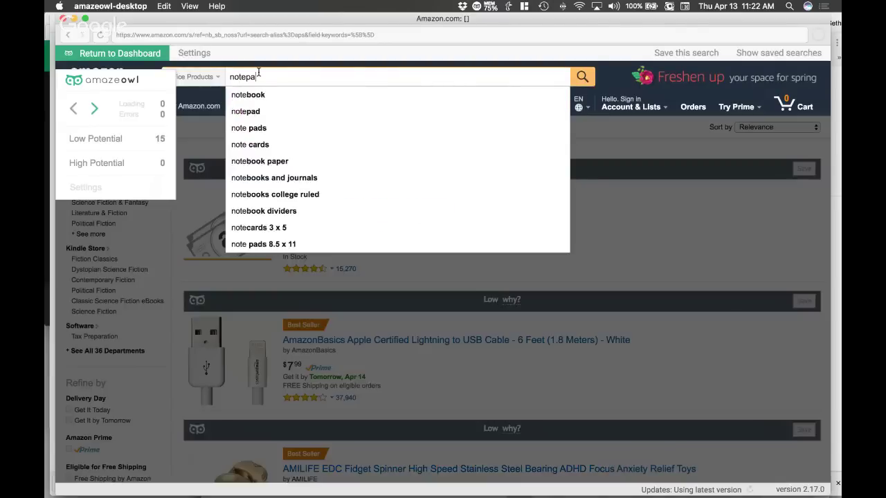
pyautogui.write('d')
pyautogui.press('Return')
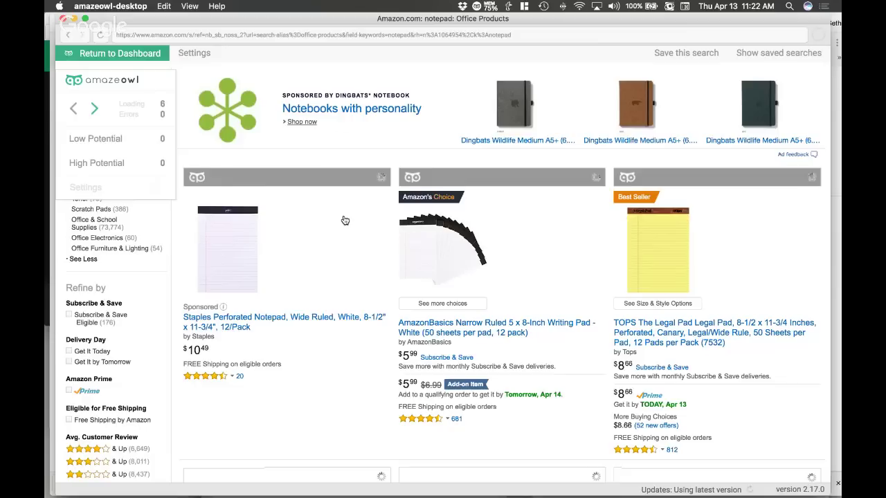
# - Back in Chrome, open the best-selling TOPS Legal Pad (7532) listing and run the Jungle Scout extension on it
pyautogui.press('super+Tab')
pyautogui.click(469, 320)
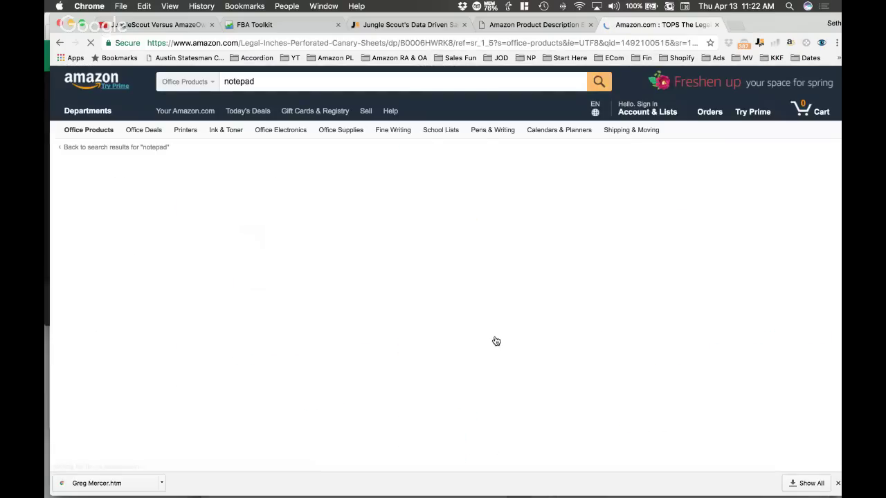
pyautogui.scroll(-1, 496, 341)
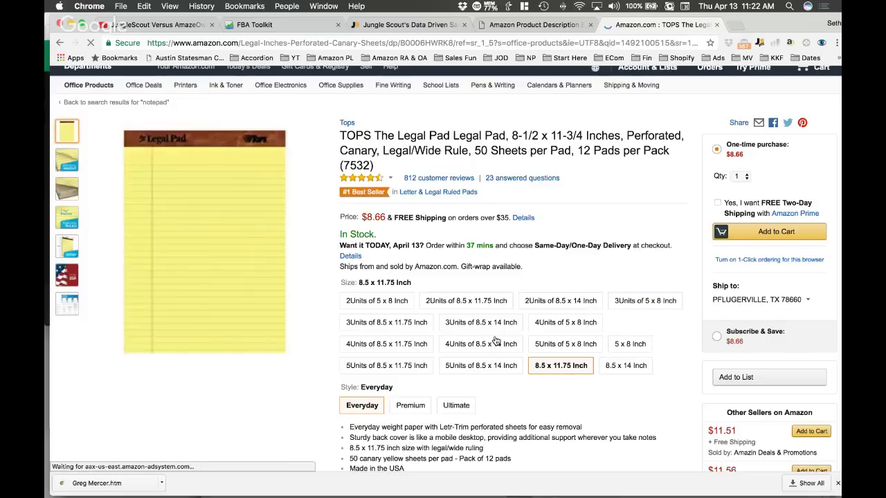
pyautogui.scroll(-1, 496, 341)
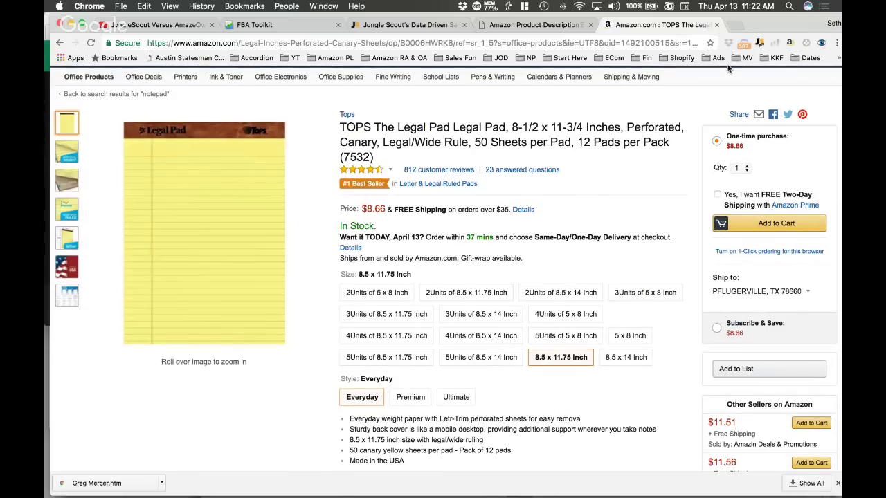
pyautogui.click(759, 44)
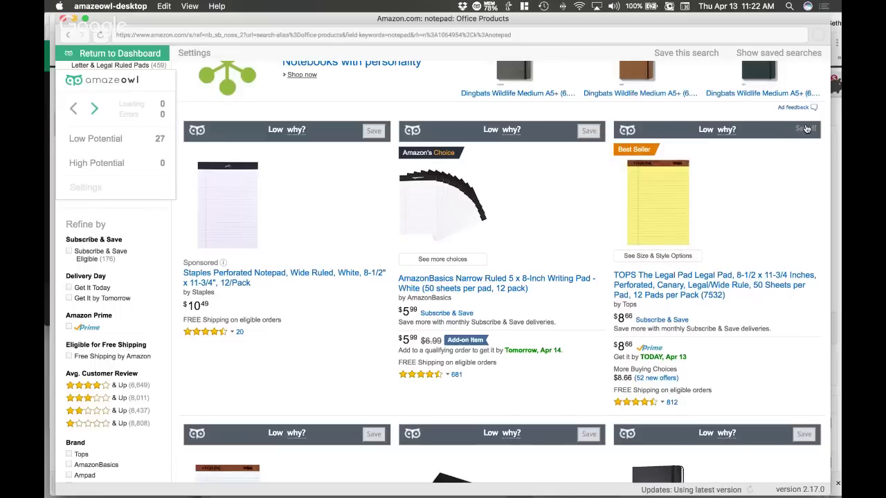
# - Return to the AmazeOwl dashboard and check the saved TOPS legal pad's daily sales estimate among the potential products
pyautogui.click(97, 53)
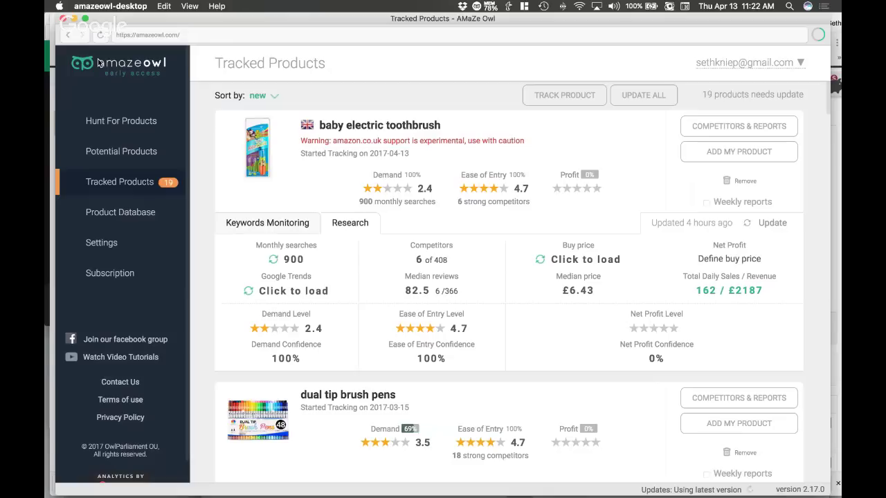
pyautogui.click(128, 150)
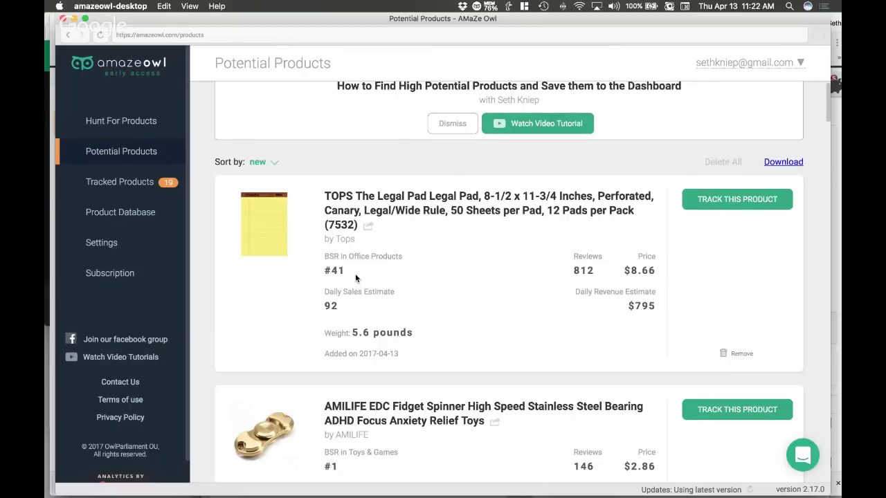
pyautogui.moveTo(323, 304); pyautogui.dragTo(327, 307)
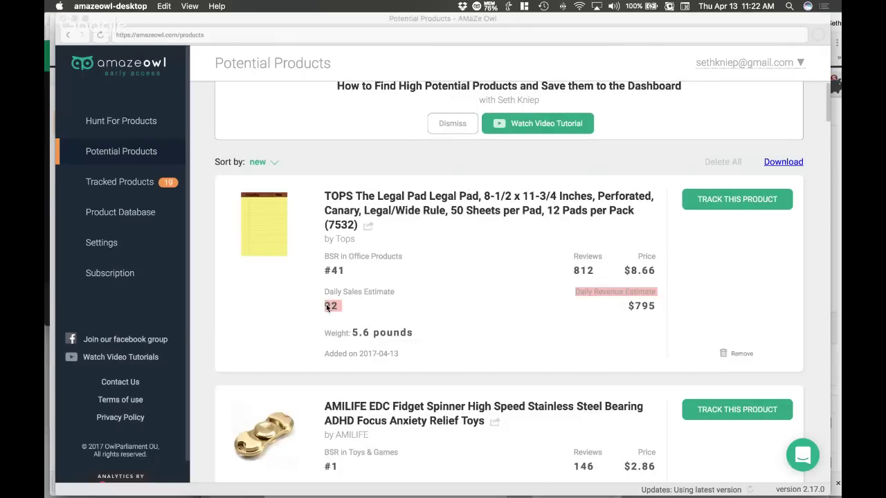
# - Switch to Chrome and calculate Jungle Scout's daily sales for the TOPS legal pad as 14320/30 in Spotlight
pyautogui.press('super+Tab')
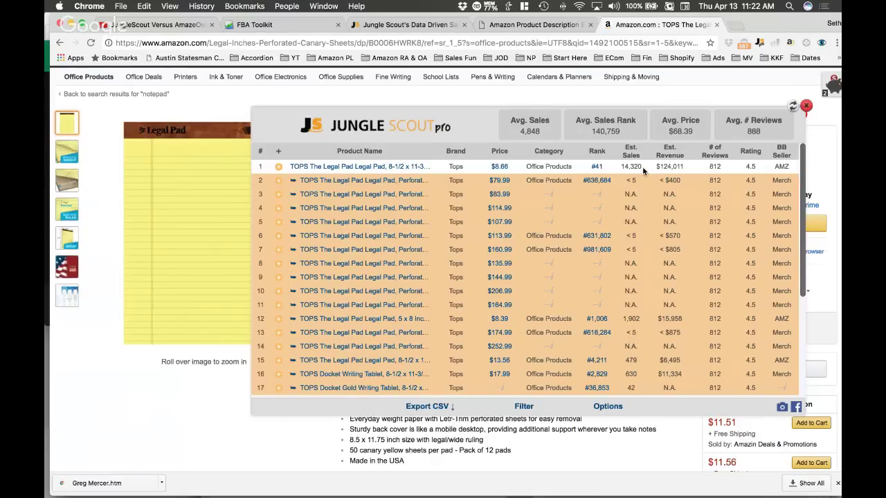
pyautogui.press('super+space')
pyautogui.write('14')
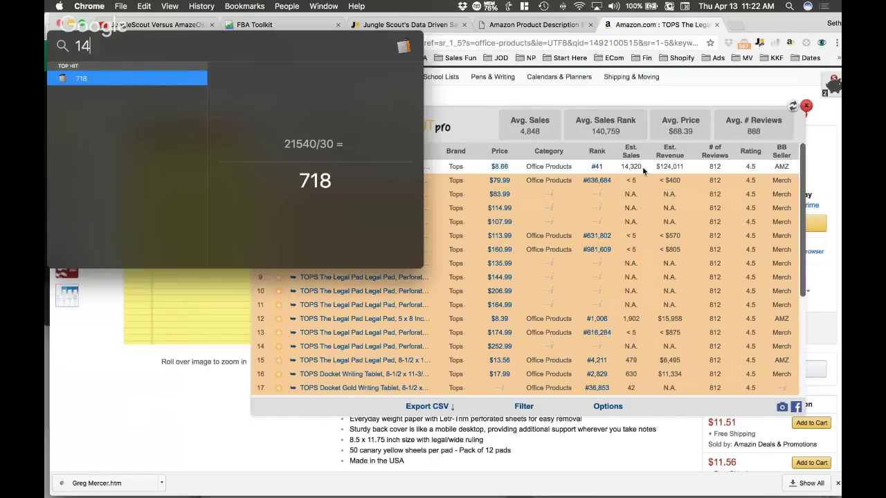
pyautogui.write('320/3')
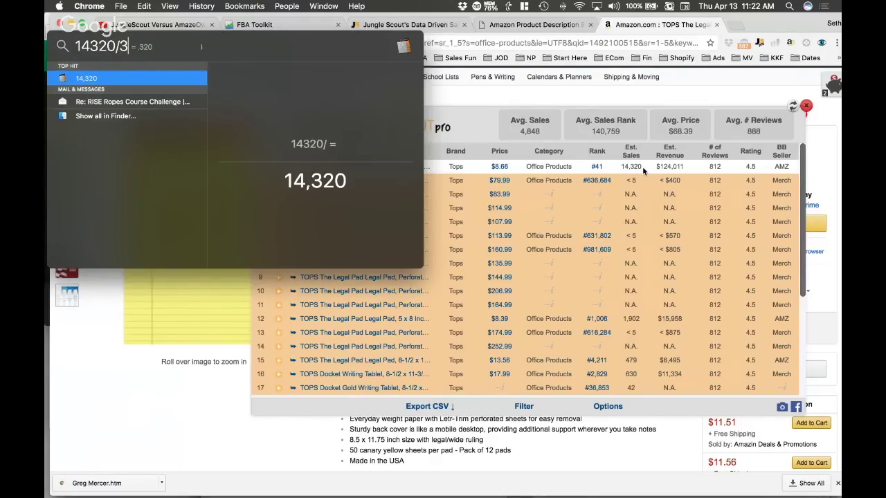
pyautogui.write('0')
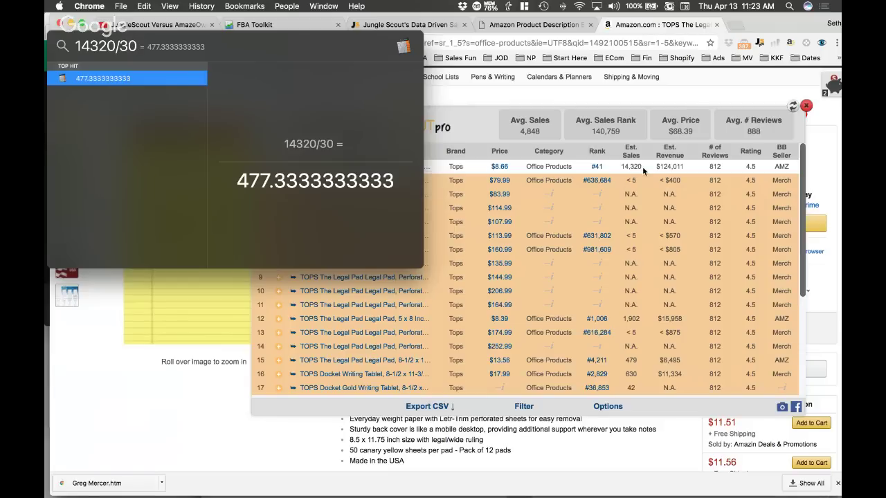
pyautogui.press('Escape')
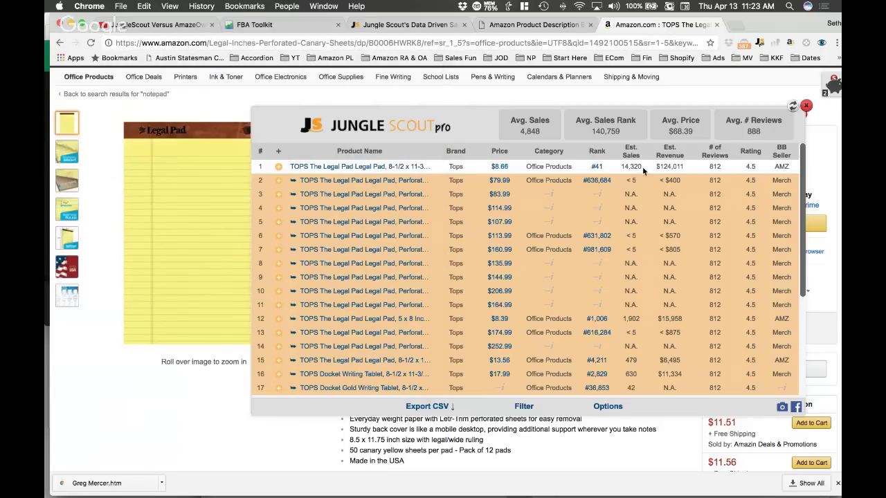
# - Switch to AmazeOwl and copy the TOPS legal pad's Office Products sales rank number, 41
pyautogui.press('super+Tab')
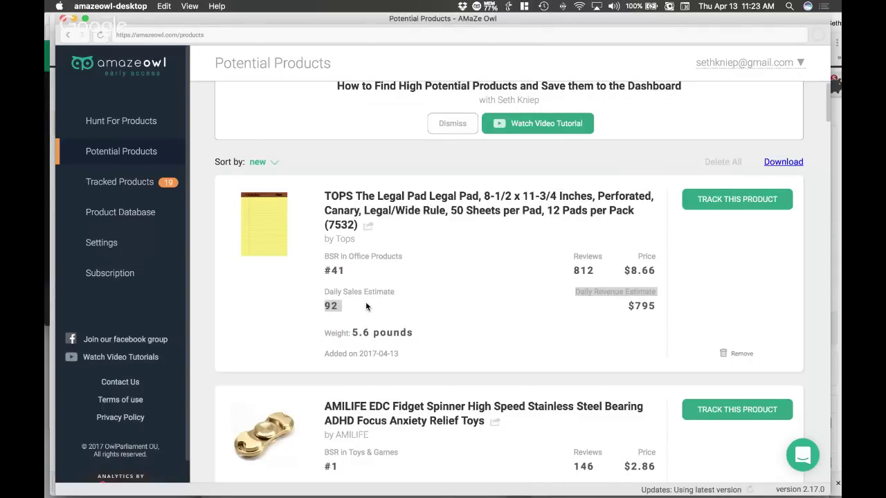
pyautogui.doubleClick(335, 270)
pyautogui.press('super+c')
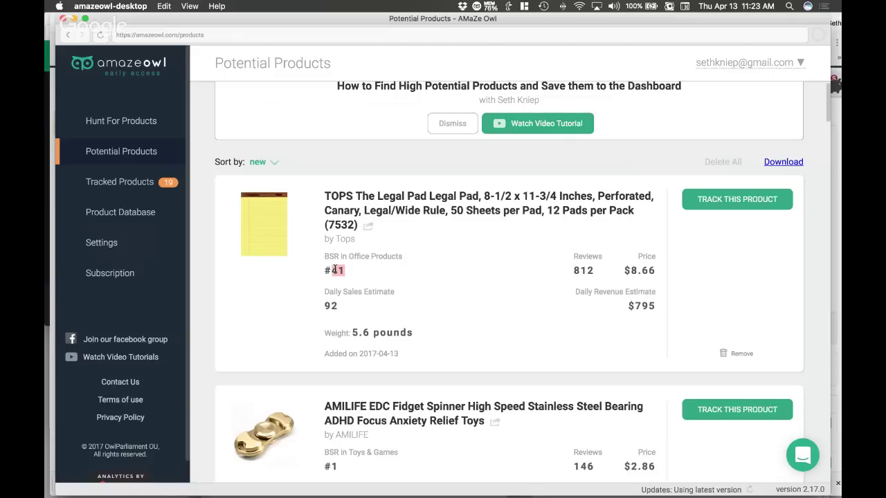
# - Switch to Chrome and estimate daily sales for the copied rank 41 under Office Products on FBA Toolkit
pyautogui.press('super+Tab')
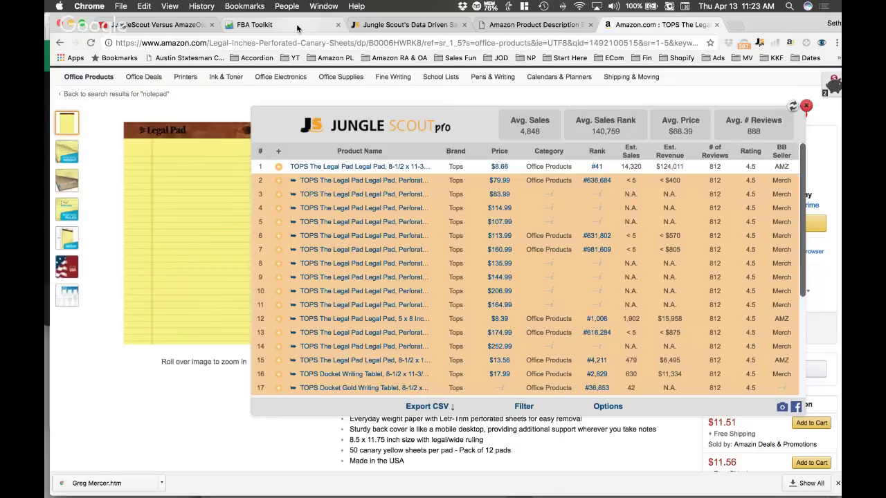
pyautogui.click(298, 27)
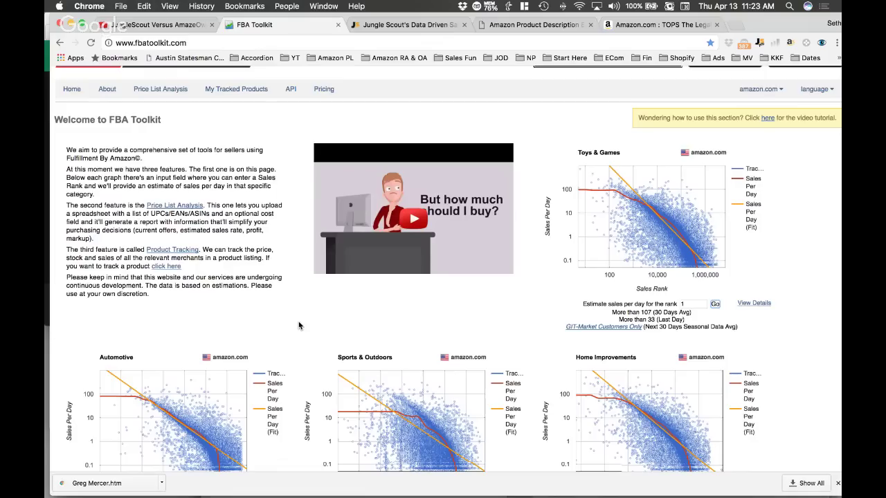
pyautogui.scroll(-4, 299, 325)
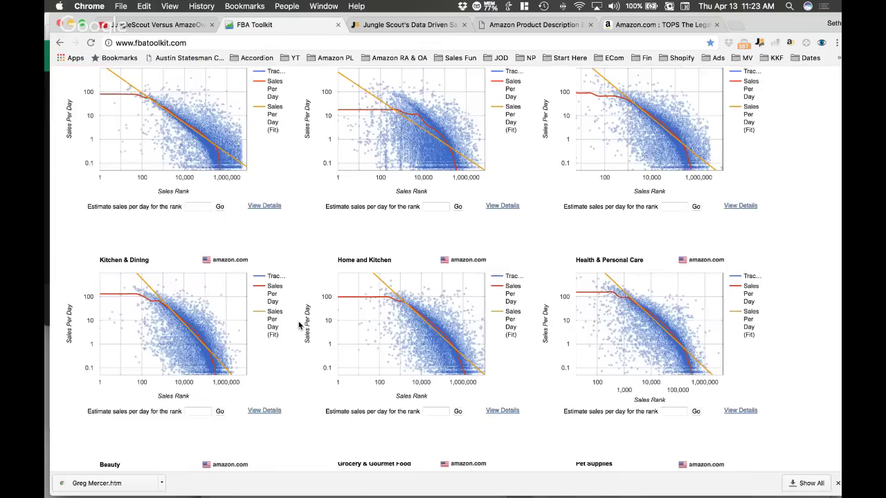
pyautogui.scroll(-4, 299, 326)
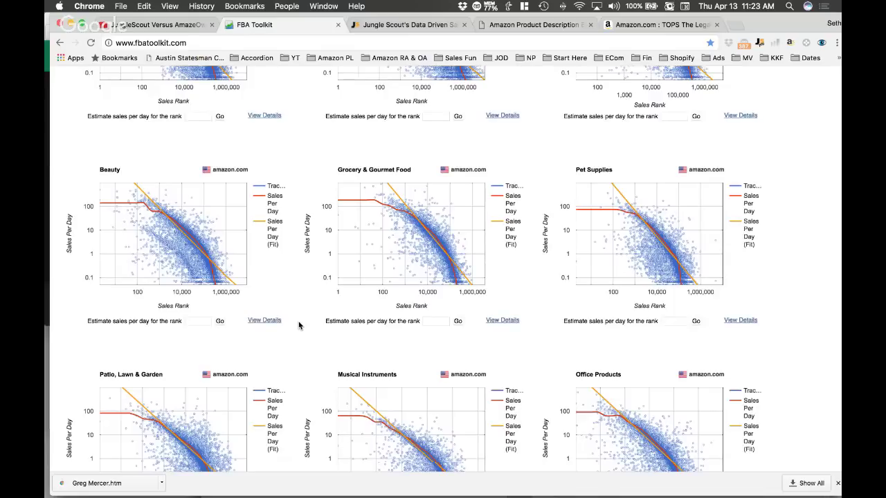
pyautogui.scroll(-3, 621, 291)
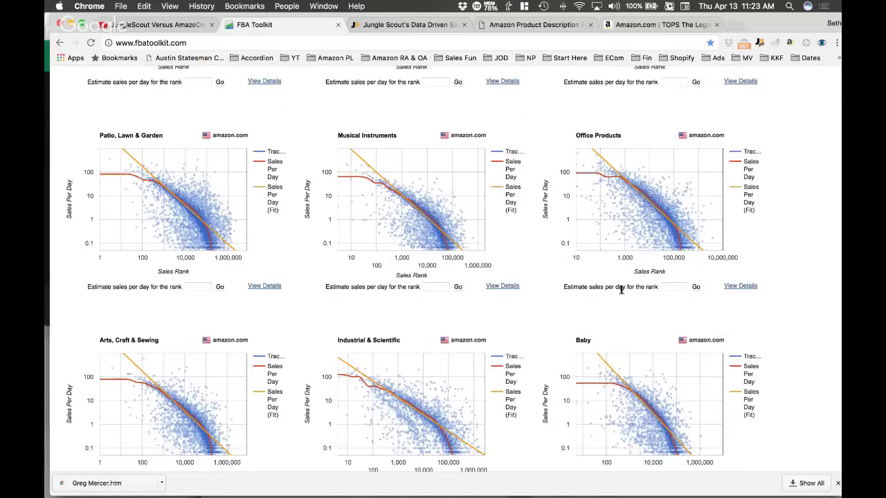
pyautogui.press('super+Tab')
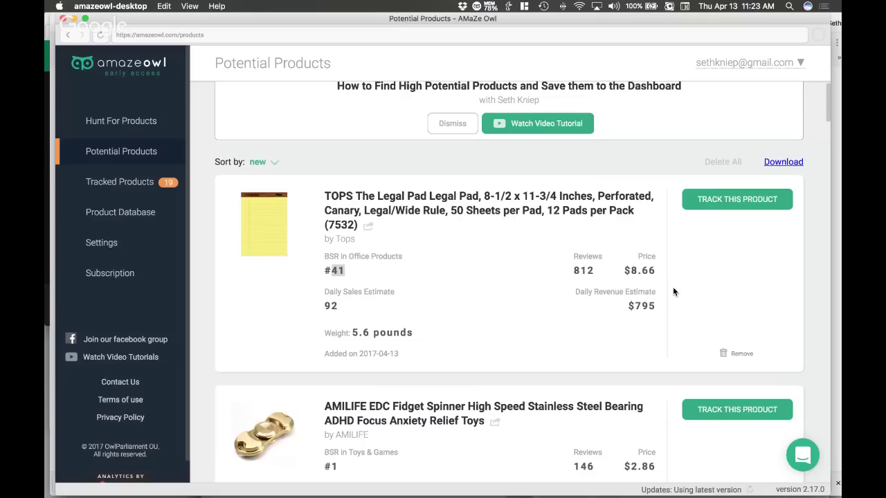
pyautogui.press('super+Tab')
pyautogui.press('super+v')
pyautogui.click(695, 287)
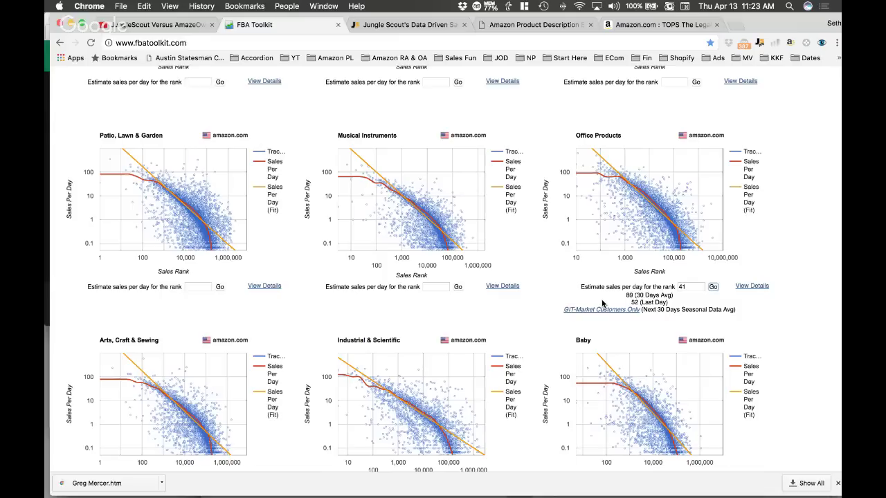
# - Compare Spotlight's 14320/30 result and FBA Toolkit's 30-day average with AmazeOwl's daily sales estimate for the TOPS legal pad
pyautogui.press('super+space')
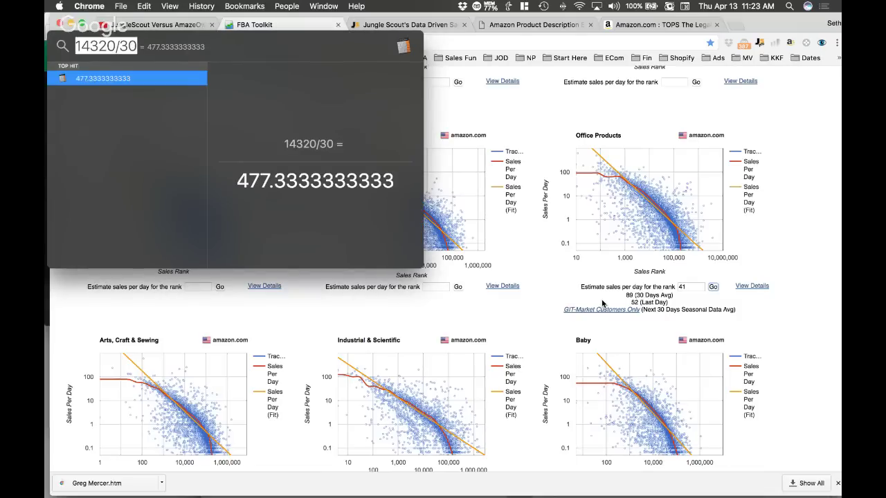
pyautogui.press('Escape')
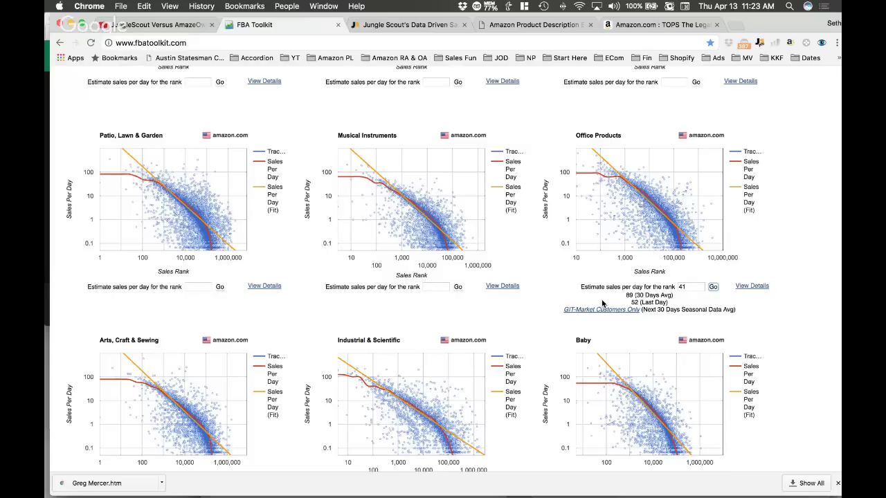
pyautogui.press('super+Tab')
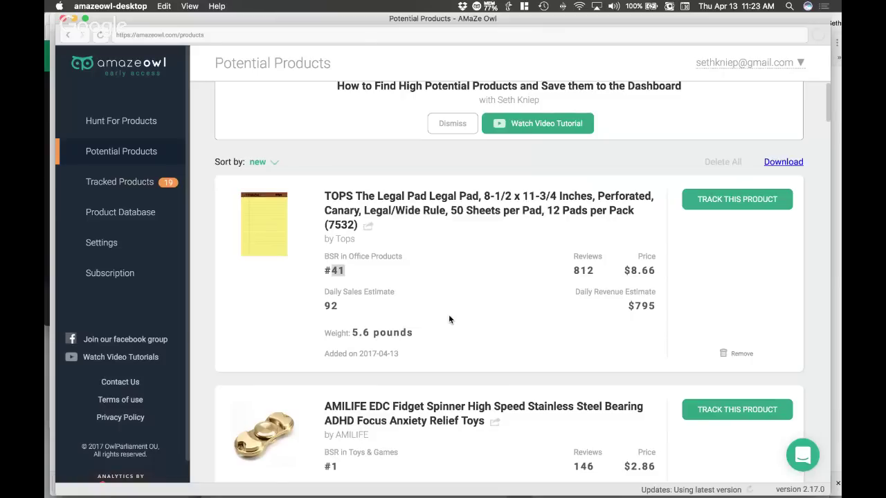
pyautogui.press('super+Tab')
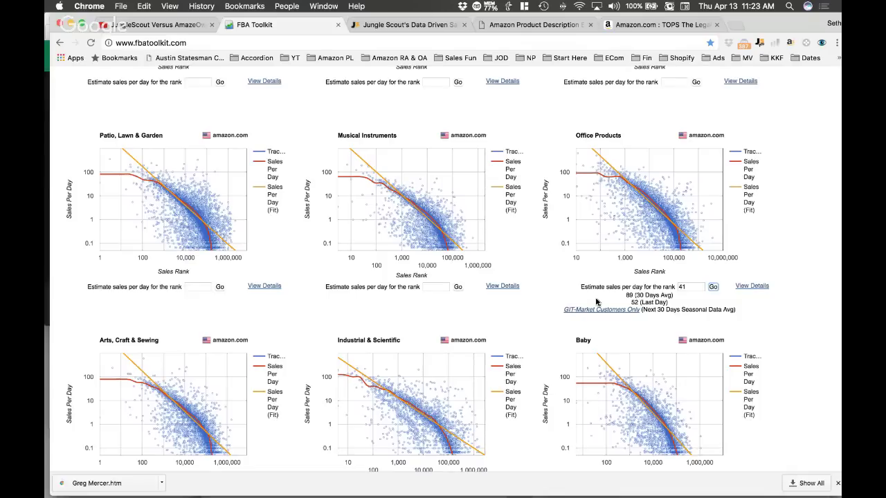
pyautogui.moveTo(626, 295); pyautogui.dragTo(677, 296)
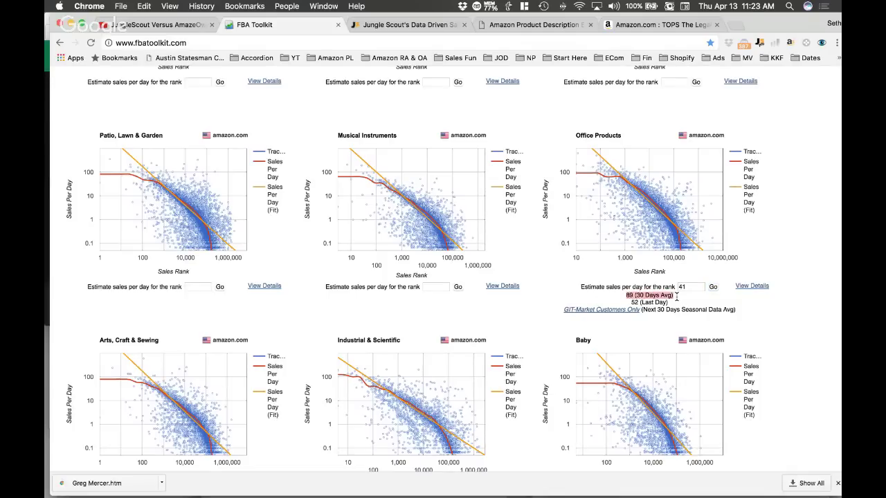
pyautogui.press('super+Tab')
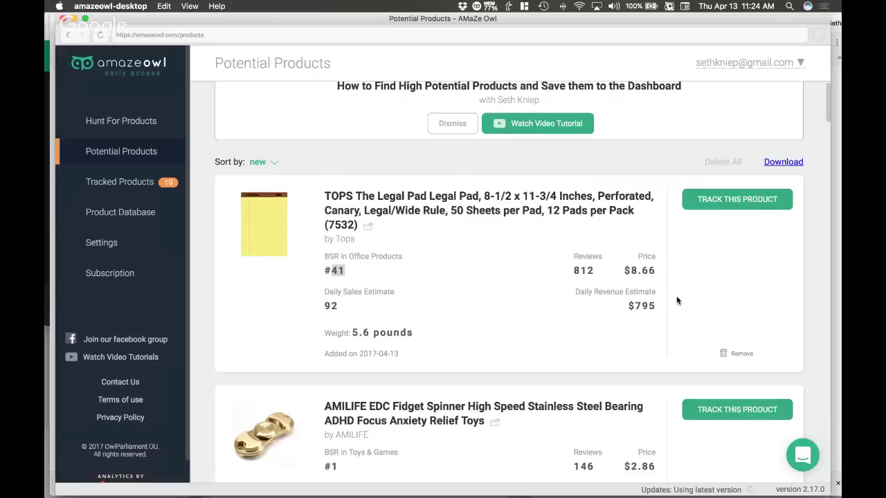
pyautogui.moveTo(323, 306); pyautogui.dragTo(340, 305)
# - Return to the TOPS legal pad's Amazon listing in Chrome and recheck Jungle Scout's daily sales calculation in Spotlight
pyautogui.press('super+Tab')
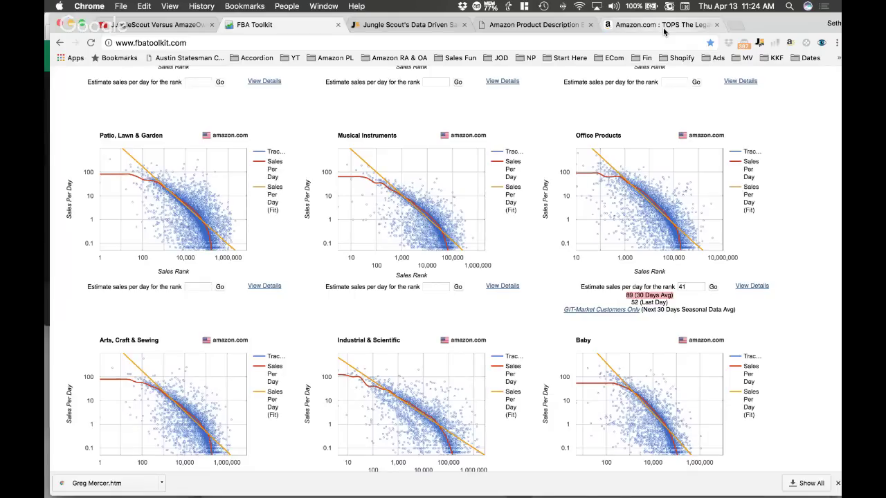
pyautogui.click(663, 27)
pyautogui.press('super+space')
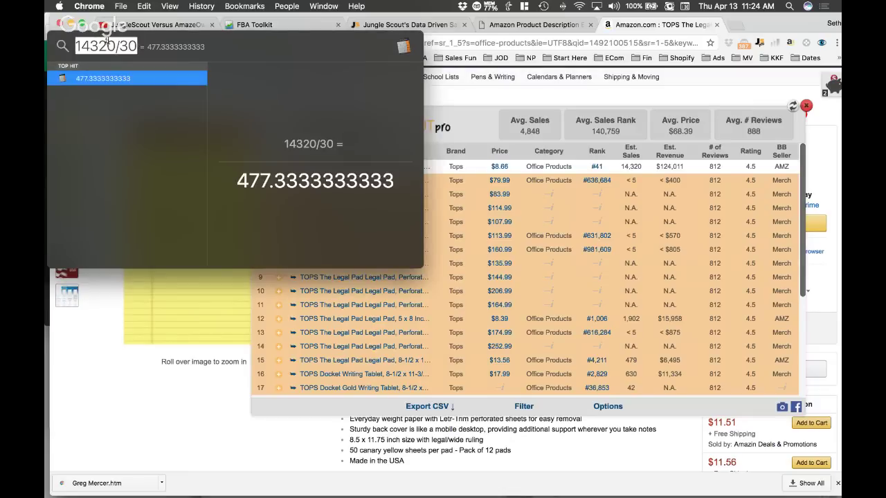
pyautogui.press('Escape')
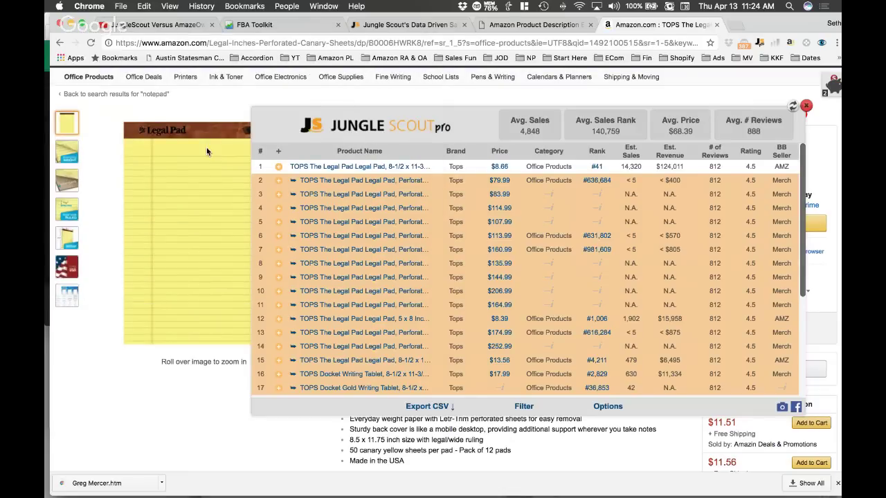
pyautogui.moveTo(208, 152)
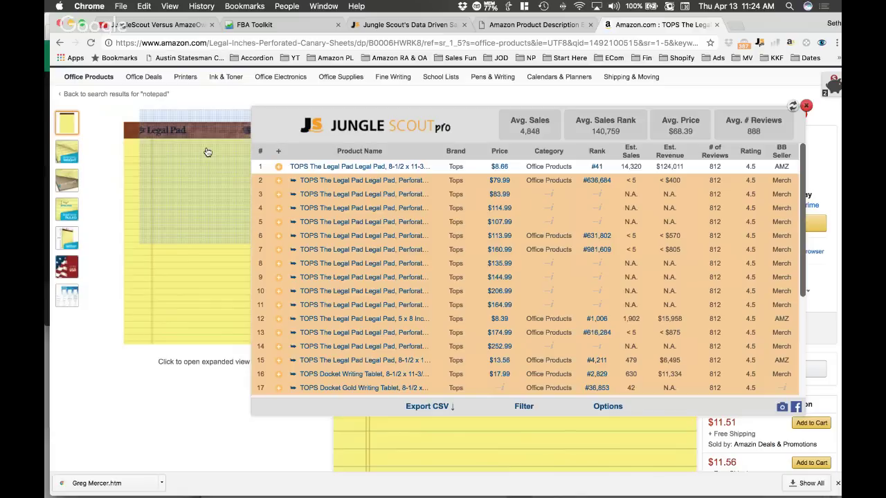
# - Review the sales-rank graphs for the different Amazon categories on FBA Toolkit
pyautogui.click(277, 26)
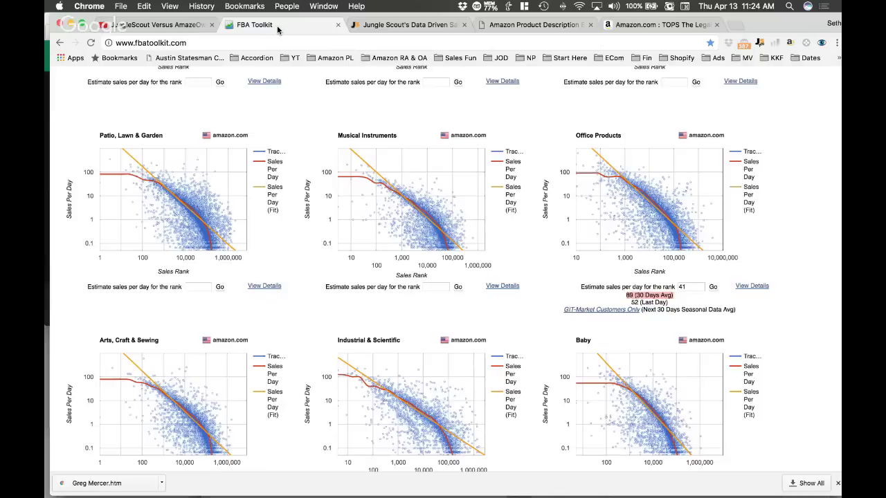
pyautogui.scroll(-5, 356, 304)
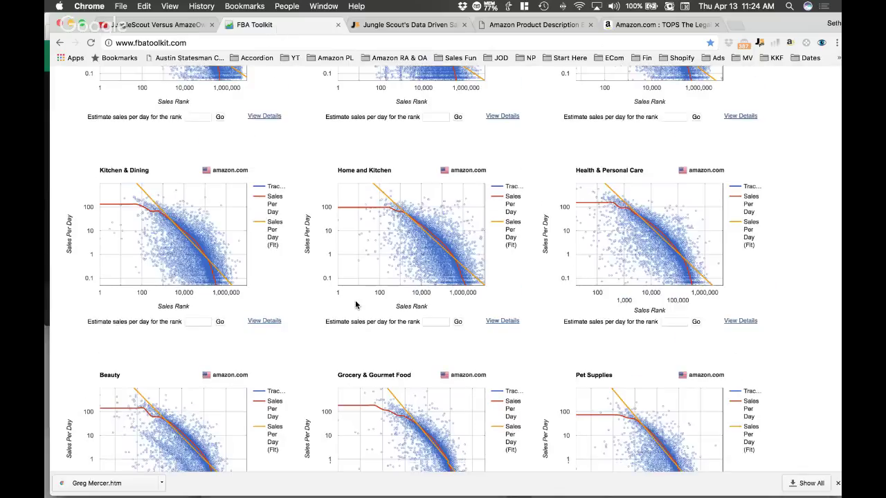
pyautogui.scroll(4, 356, 304)
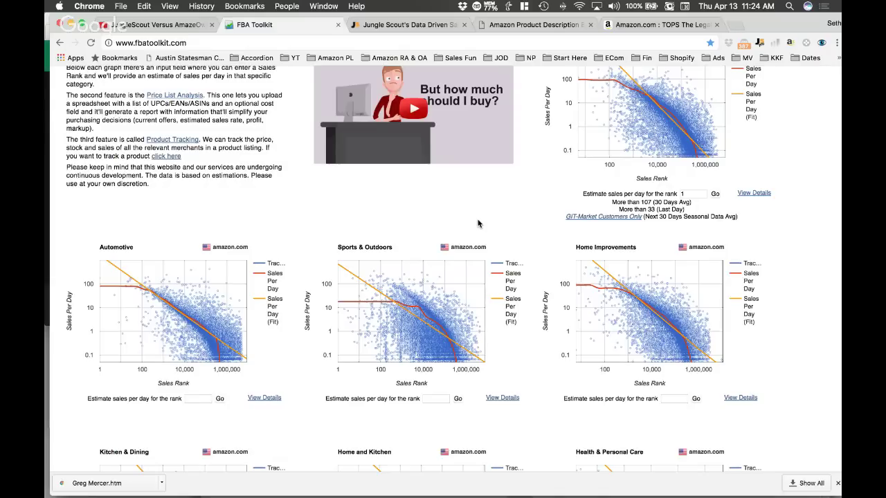
# - Switch to AmazeOwl and start tracking the TOPS legal pad with the main search term "legal pad"
pyautogui.moveTo(382, 488)
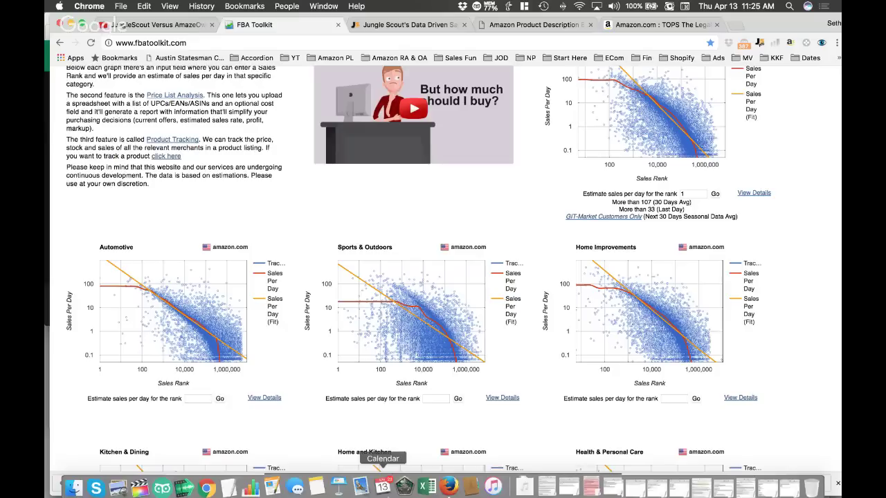
pyautogui.click(160, 484)
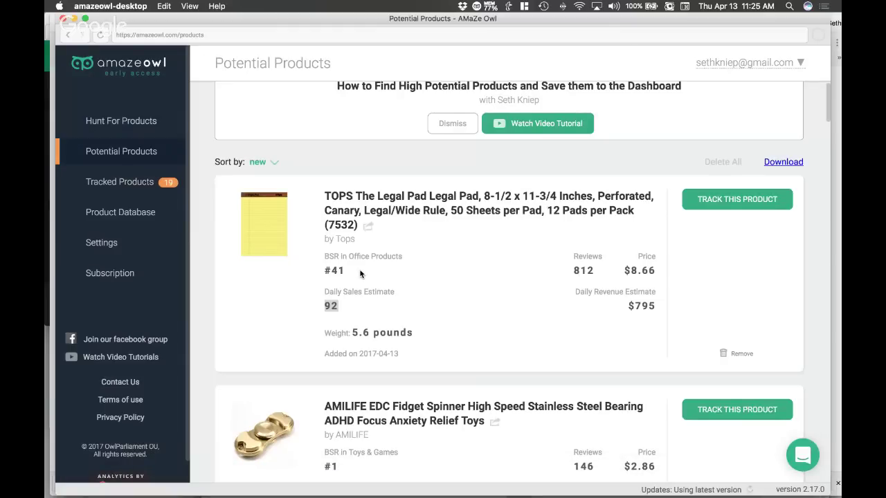
pyautogui.click(725, 199)
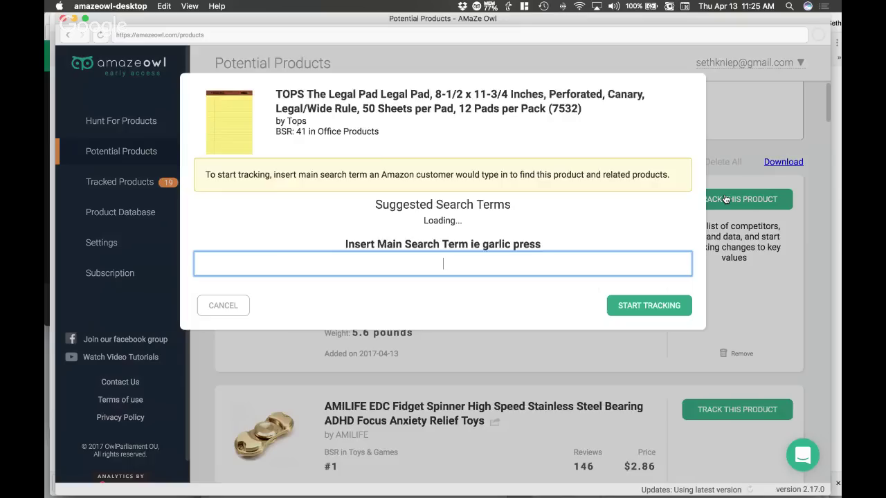
pyautogui.write('legal pad')
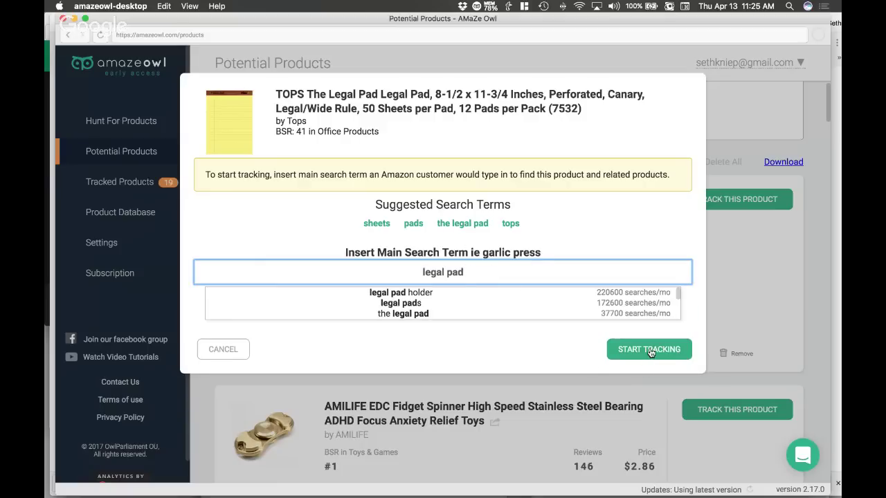
pyautogui.click(649, 349)
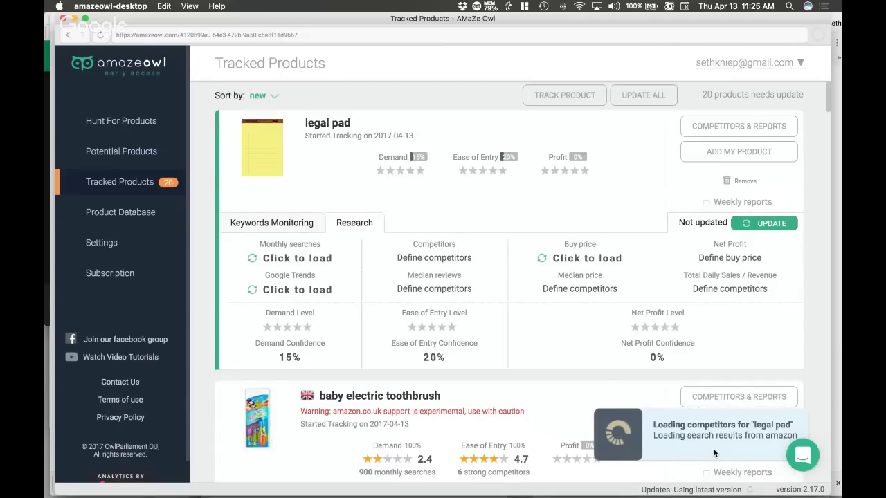
# - Switch to Chrome and look through the products Jungle Scout lists for the TOPS legal pad listing
pyautogui.press('super+Tab')
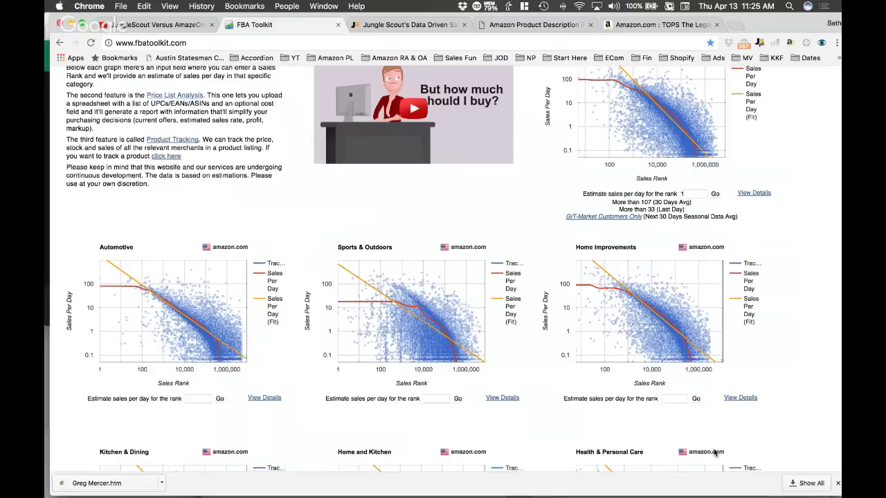
pyautogui.click(639, 25)
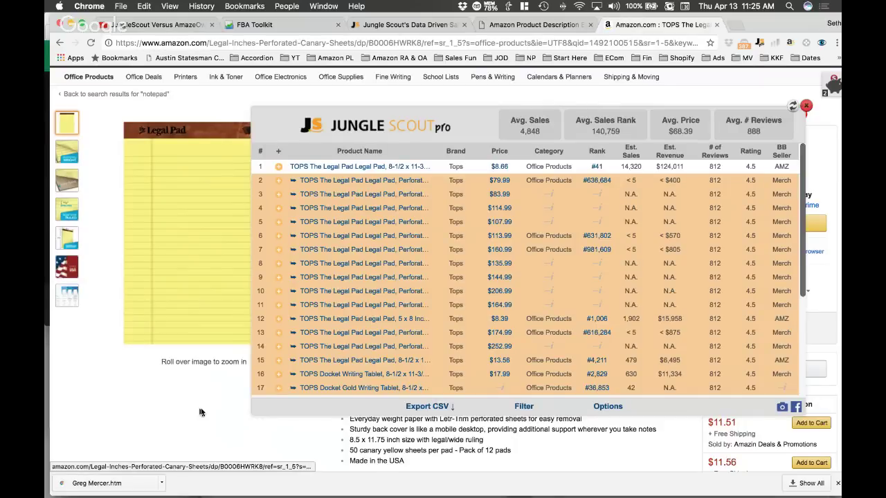
pyautogui.scroll(-5, 369, 310)
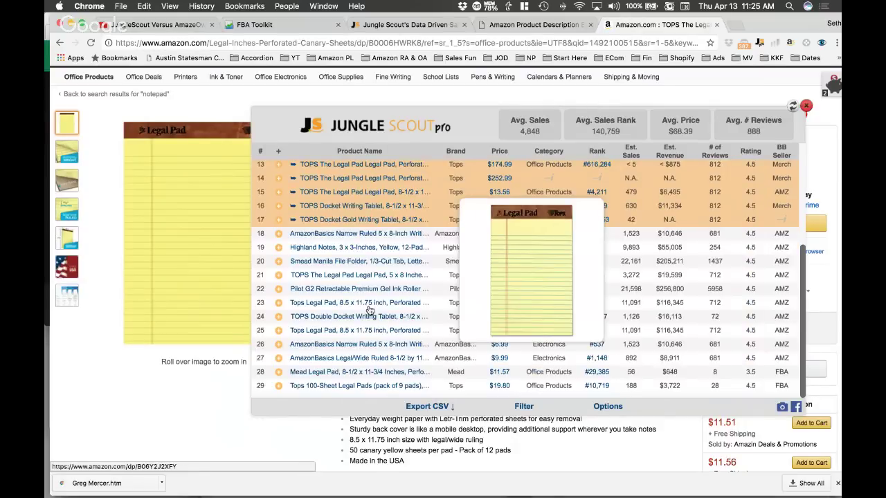
pyautogui.scroll(5, 369, 310)
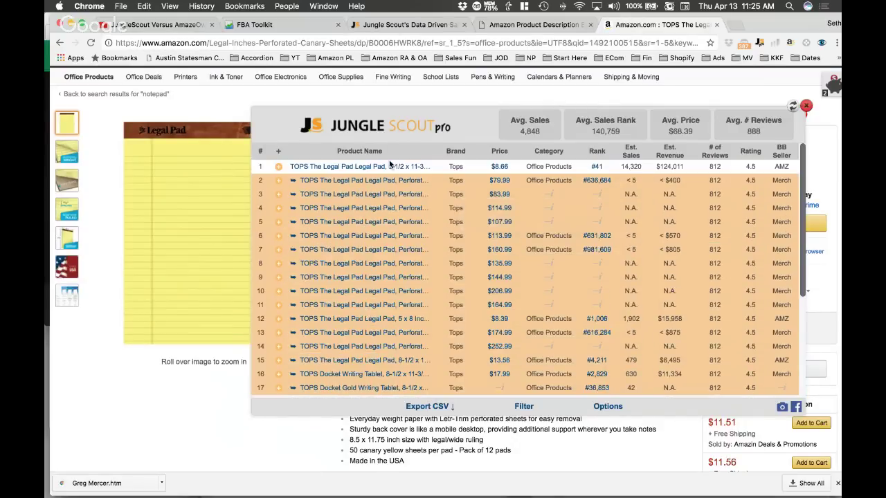
pyautogui.moveTo(407, 173)
# - Return to AmazeOwl and examine the strong and total competitor counts for the tracked legal pad
pyautogui.press('super+Tab')
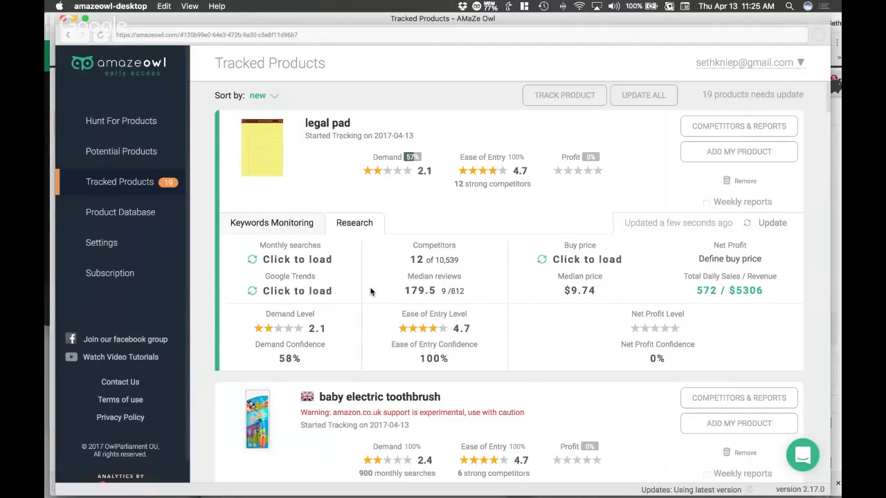
pyautogui.doubleClick(415, 260)
pyautogui.doubleClick(438, 259)
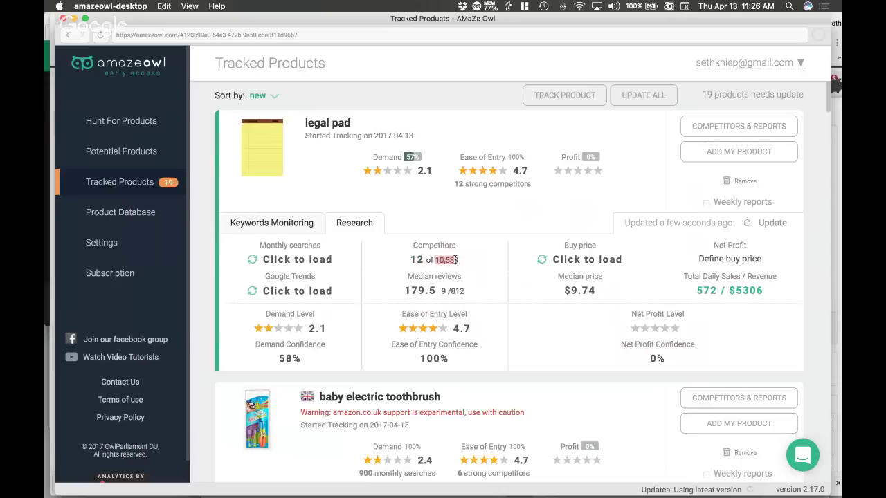
pyautogui.doubleClick(415, 260)
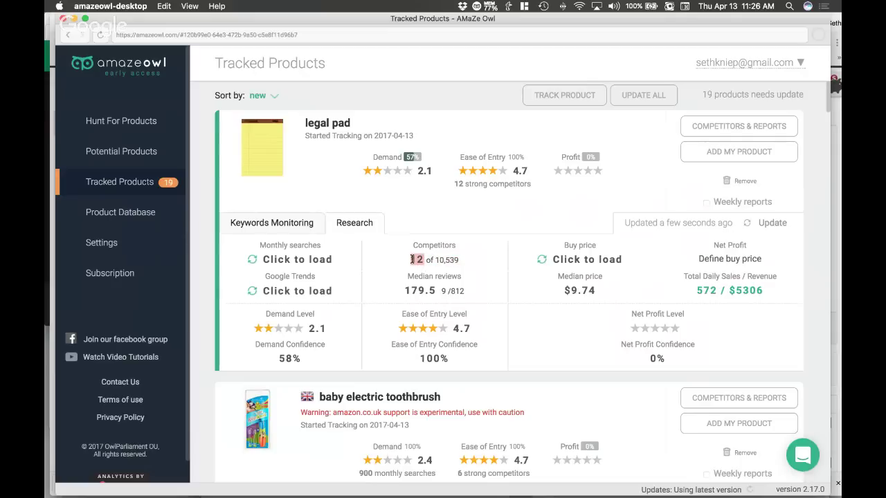
# - Back in Chrome, check the repeated TOPS legal pad variations in Jungle Scout's results against AmazeOwl's competitor selection
pyautogui.press('super+Tab')
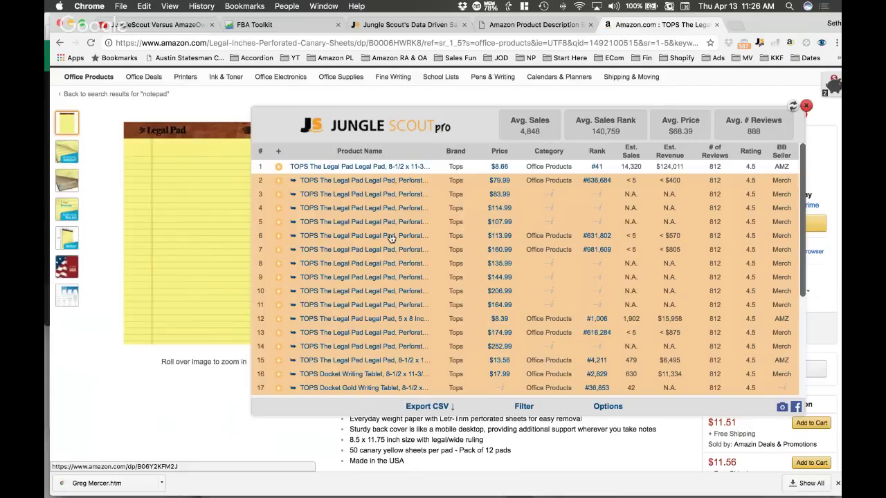
pyautogui.scroll(-3, 391, 237)
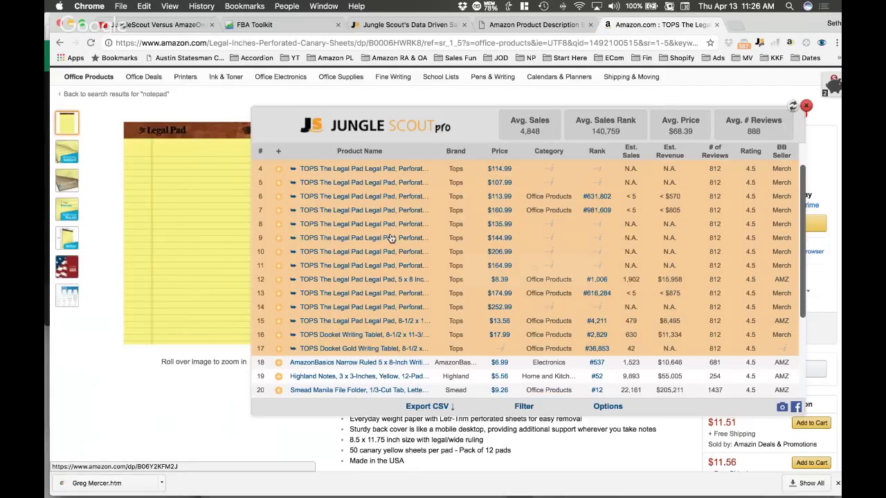
pyautogui.scroll(3, 391, 237)
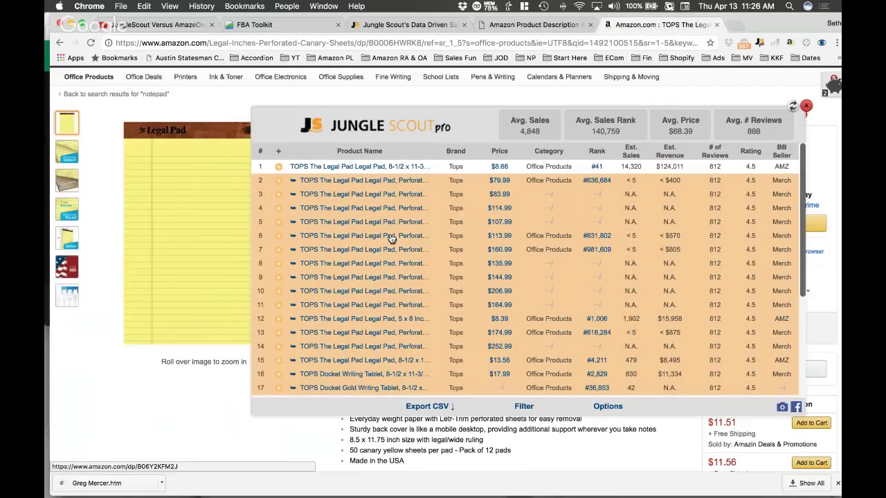
# - Open Jungle Scout's result filters and set the price range from $0 to $85
pyautogui.click(524, 407)
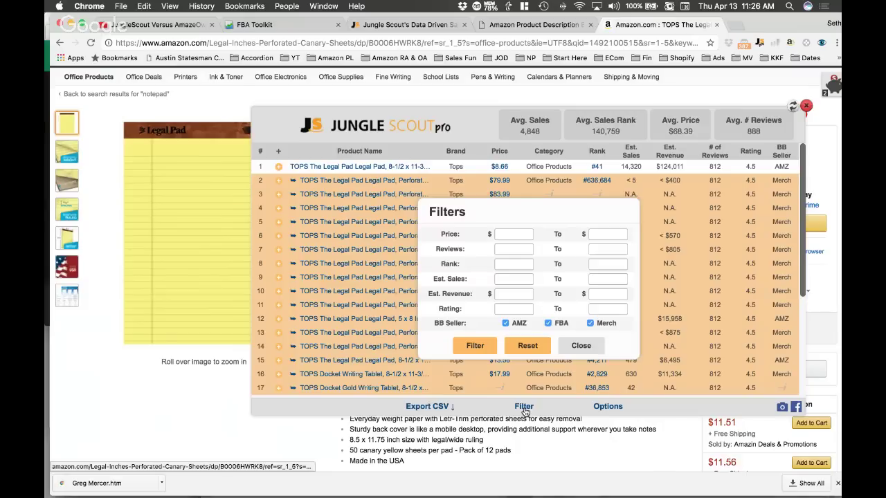
pyautogui.click(511, 234)
pyautogui.write('12')
pyautogui.press('Tab')
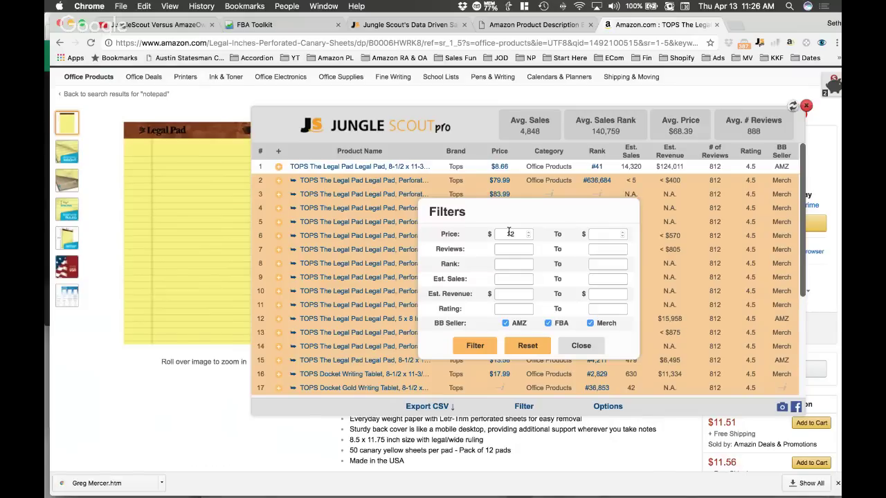
pyautogui.write('85')
pyautogui.doubleClick(511, 233)
pyautogui.write('9')
# - Set the reviews filter range from 0 to 500
pyautogui.click(509, 248)
pyautogui.write('0')
pyautogui.press('Tab')
pyautogui.write('500')
pyautogui.press('Tab')
# - Set the rank range from 1 to 4000, apply the filters and preview the Highland Notes product in the filtered list
pyautogui.write('1')
pyautogui.press('Tab')
pyautogui.write('5000')
pyautogui.press('BackSpace')
pyautogui.press('BackSpace')
pyautogui.press('BackSpace')
pyautogui.press('BackSpace')
pyautogui.write('4000')
pyautogui.click(475, 346)
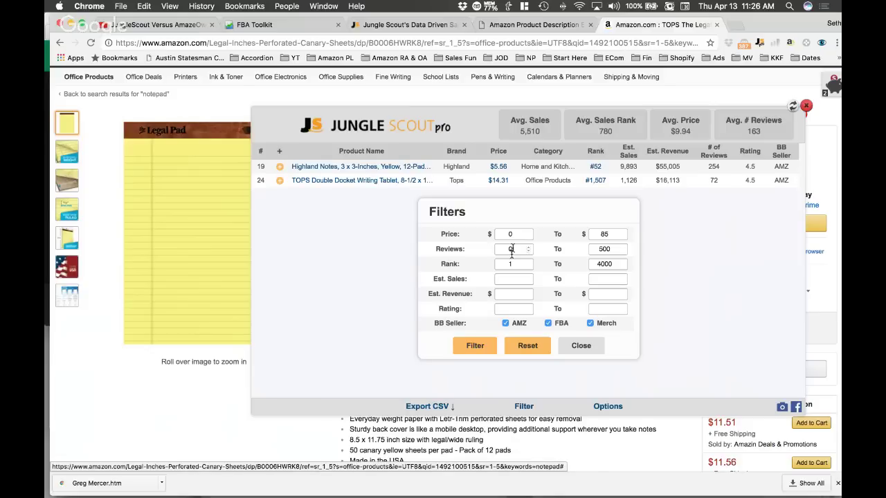
pyautogui.click(580, 345)
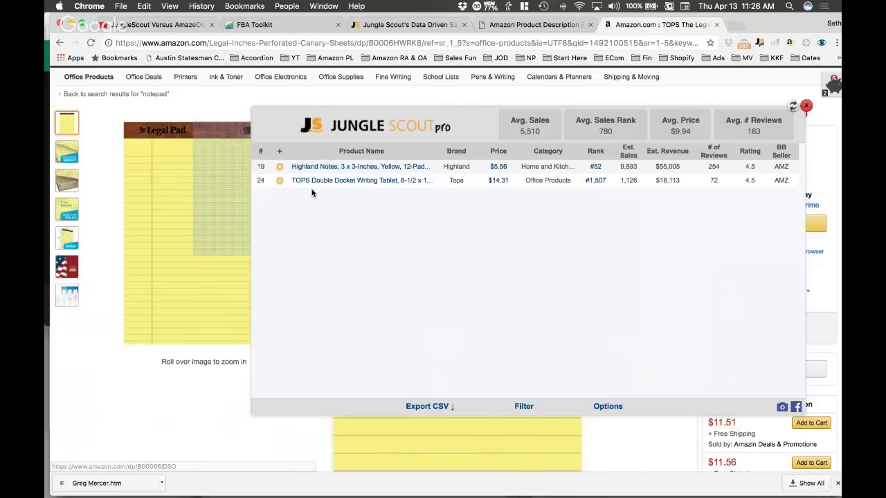
pyautogui.moveTo(320, 170)
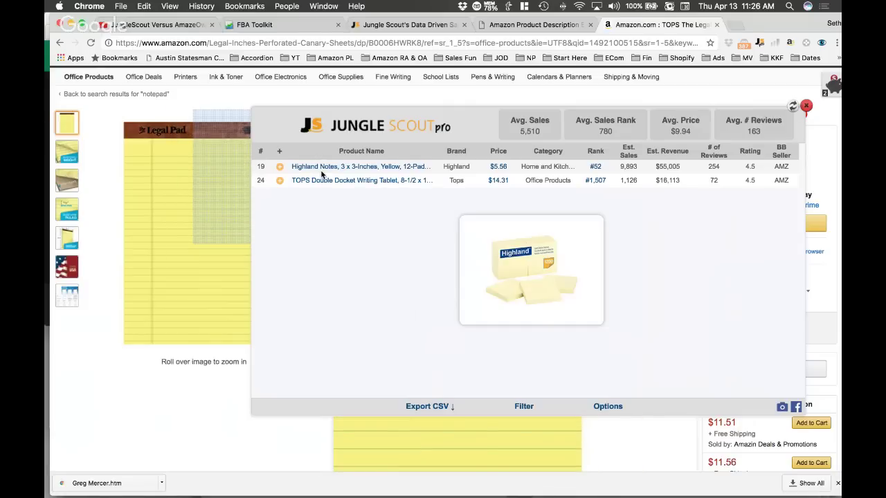
# - Switch to AmazeOwl and review the price, review count and per-category Best Sellers Rank ranges in its product filter settings
pyautogui.press('super+Tab')
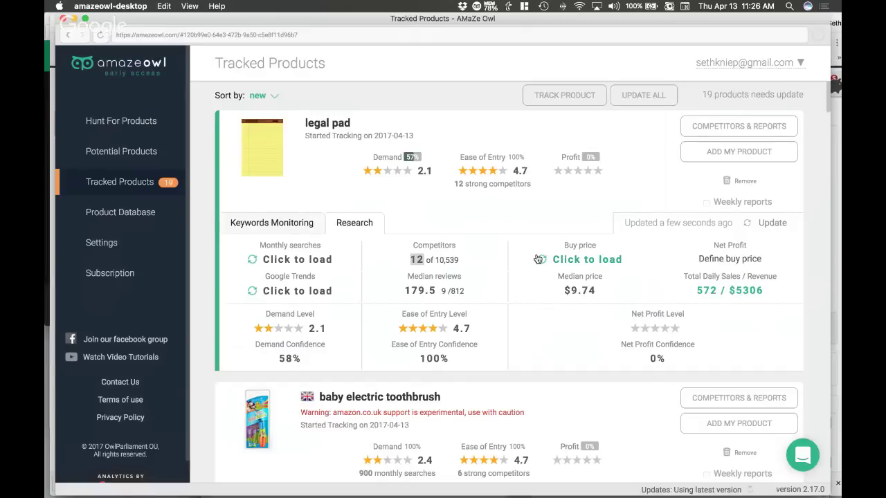
pyautogui.click(102, 245)
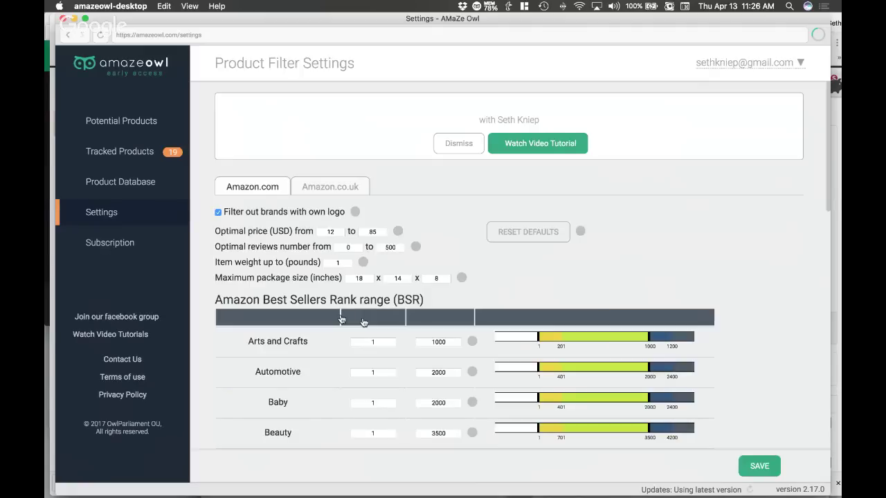
pyautogui.scroll(-5, 341, 318)
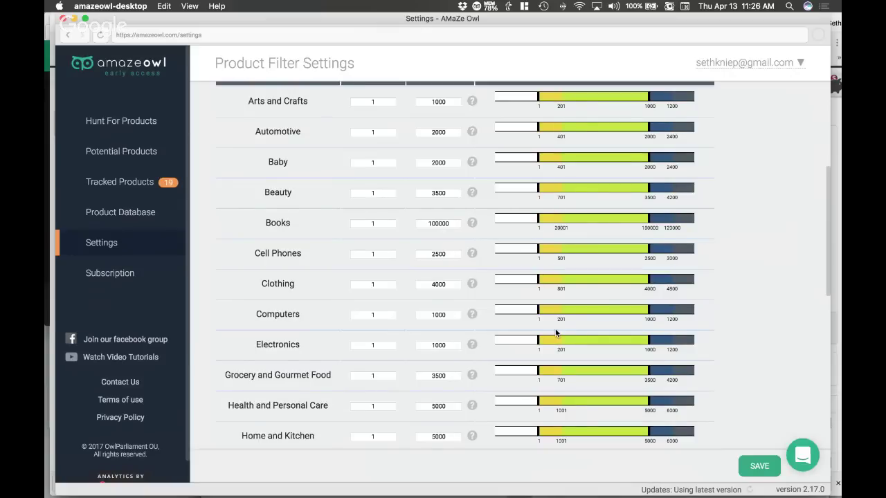
pyautogui.scroll(2, 556, 328)
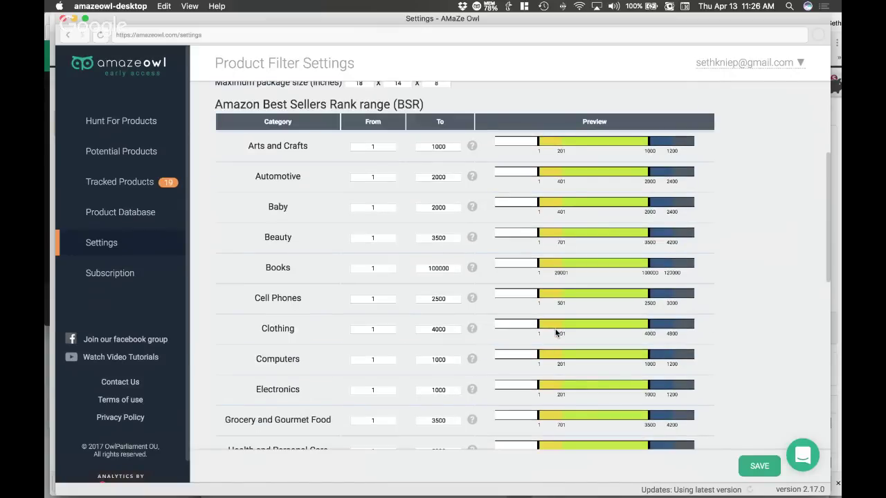
pyautogui.scroll(3, 588, 276)
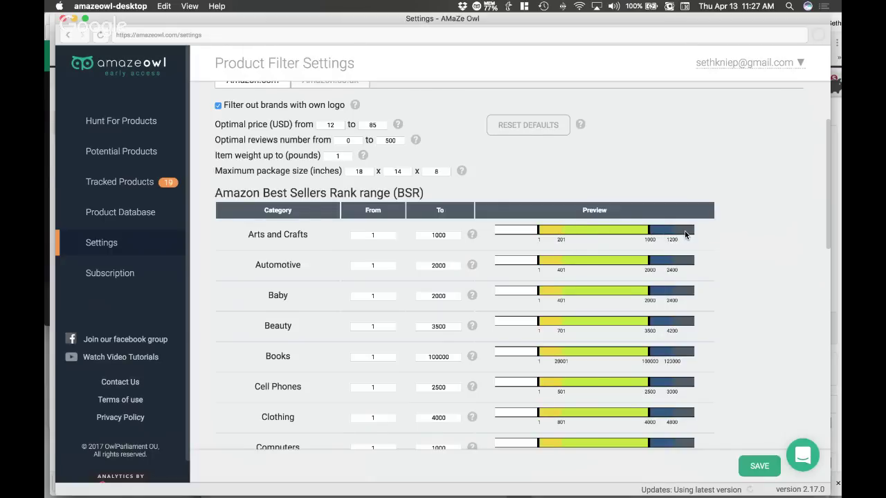
pyautogui.scroll(-2, 410, 269)
pyautogui.scroll(-6, 317, 167)
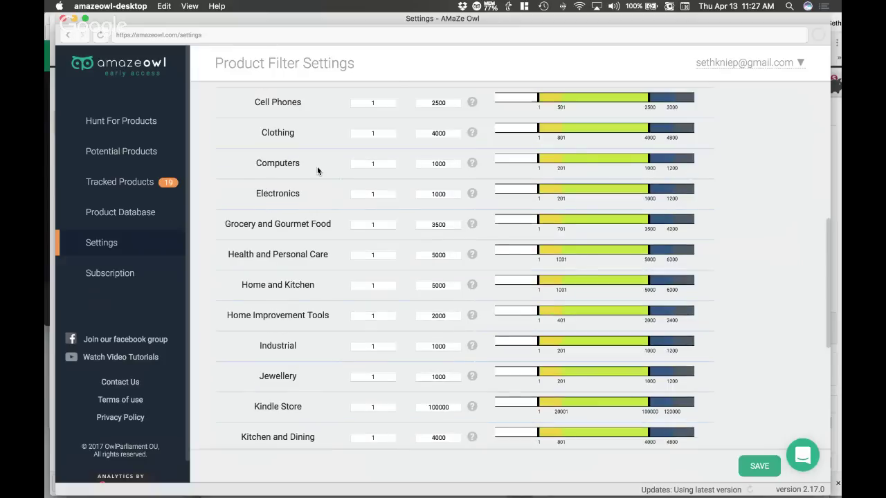
pyautogui.scroll(-6, 290, 153)
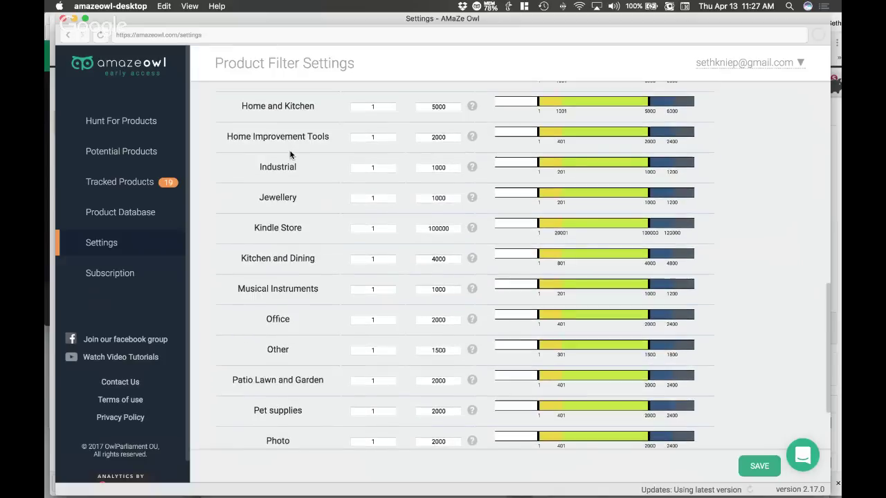
pyautogui.scroll(-2, 290, 153)
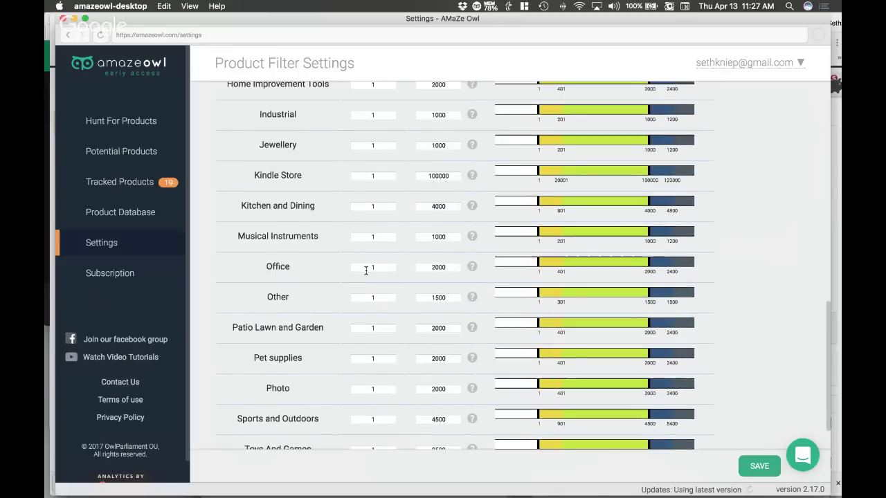
pyautogui.scroll(15, 397, 267)
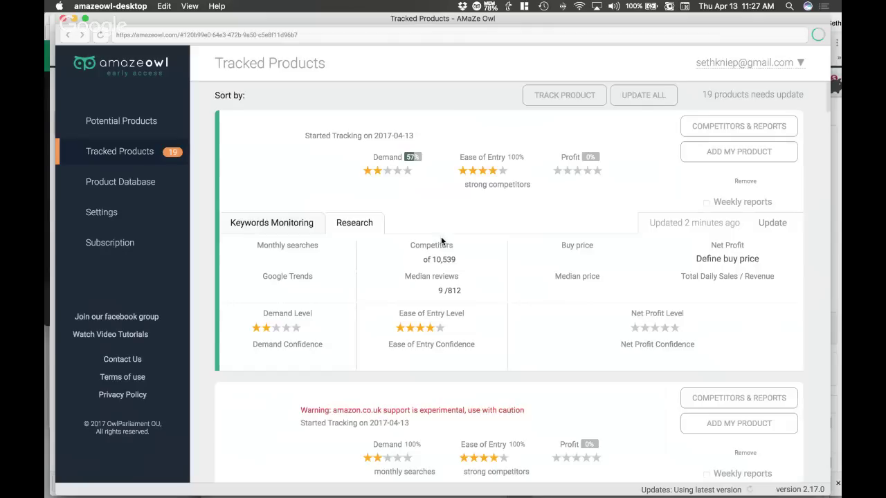
# - Compare Jungle Scout's filter options in Chrome with the tracked legal pad data in AmazeOwl
pyautogui.press('super+Tab')
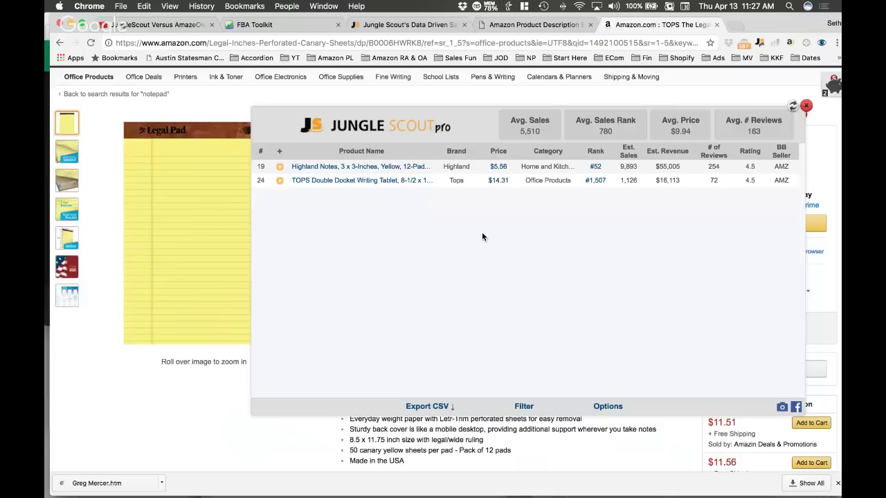
pyautogui.click(523, 408)
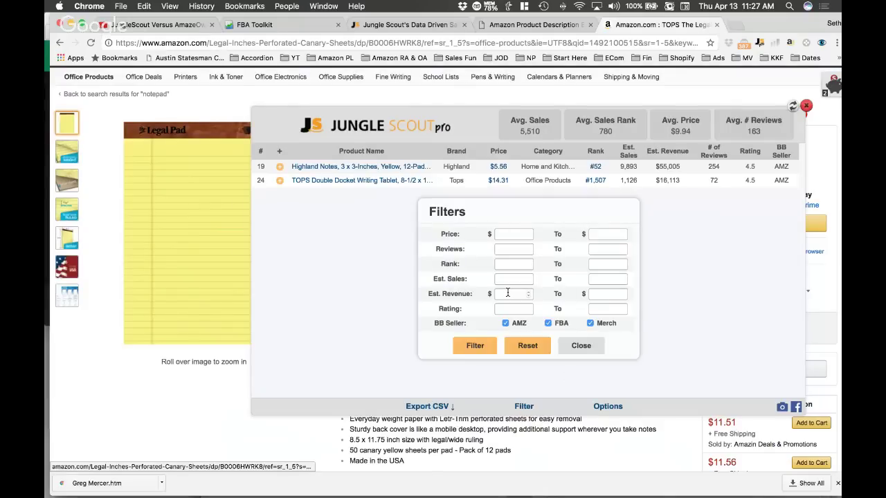
pyautogui.click(581, 346)
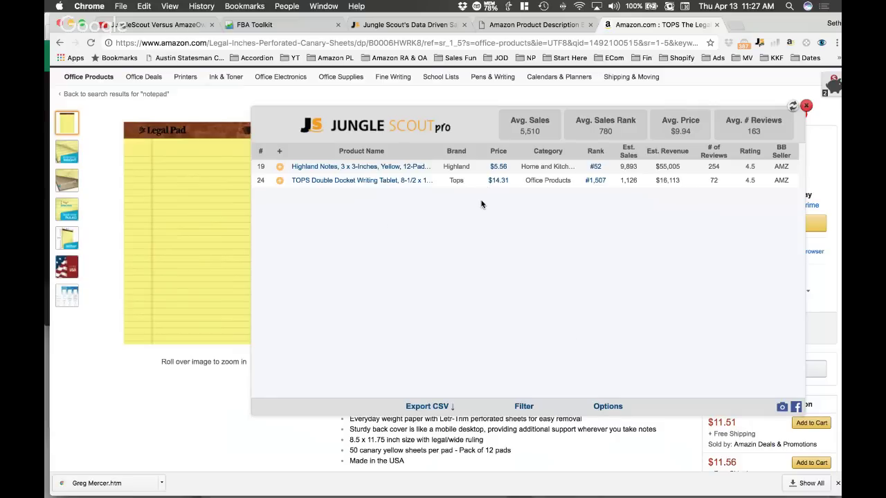
pyautogui.press('super+Tab')
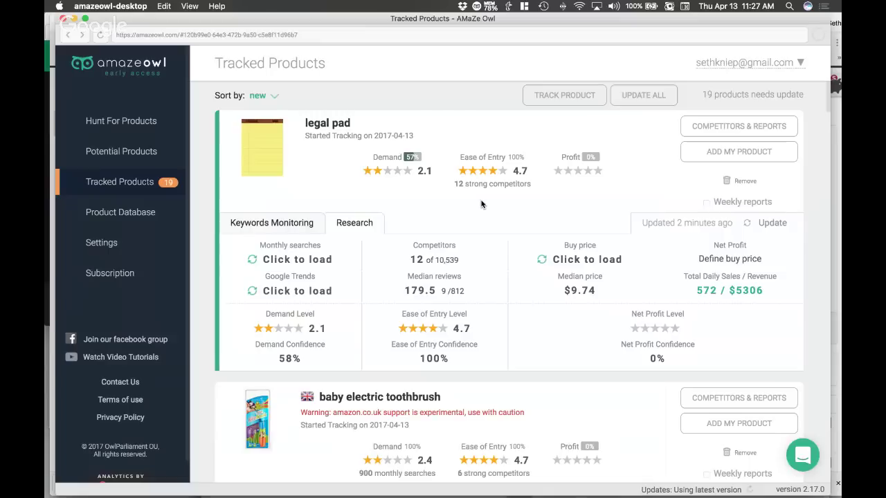
# - Switch to Chrome and read back through the viewer comments in the YouTube live chat
pyautogui.press('super+Tab')
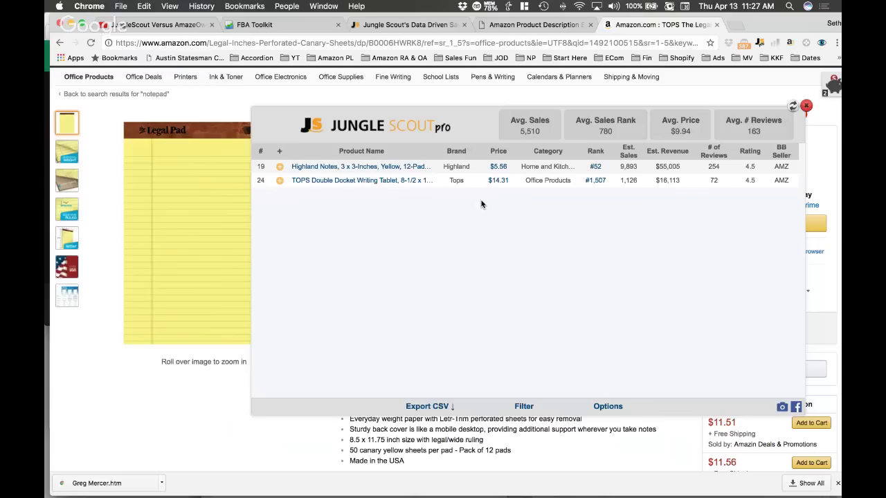
pyautogui.press('super+1')
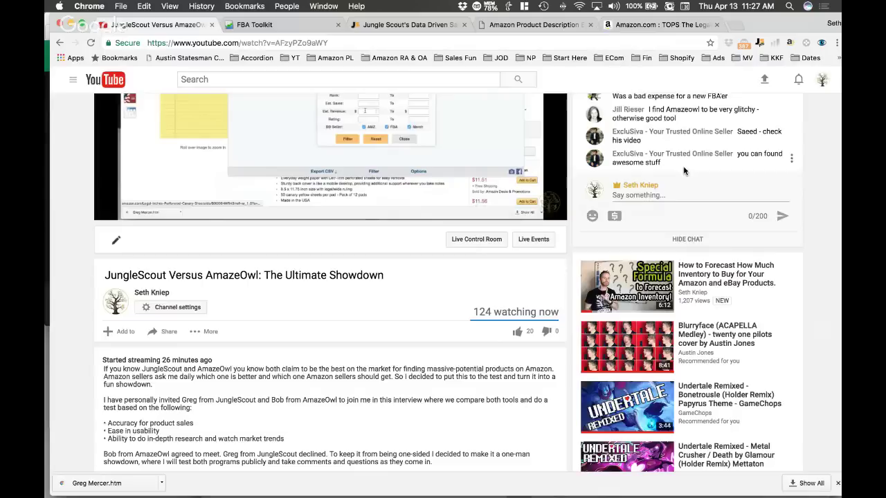
pyautogui.scroll(1, 684, 171)
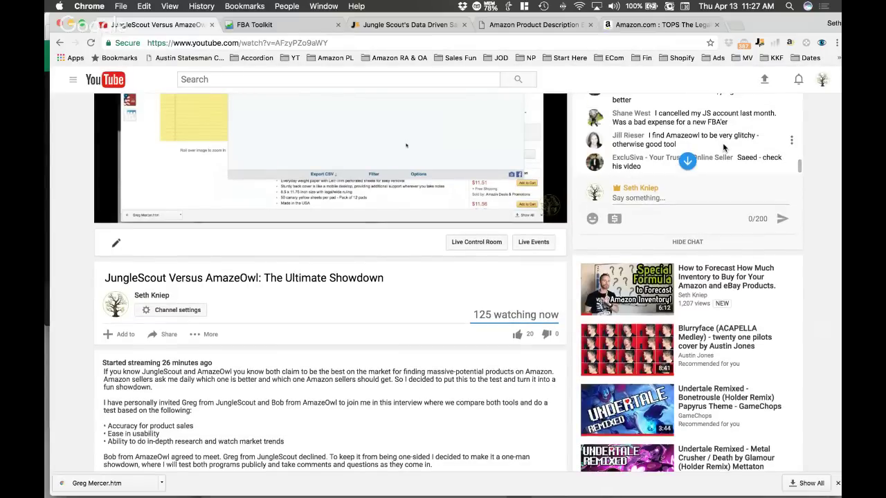
pyautogui.scroll(-1, 722, 142)
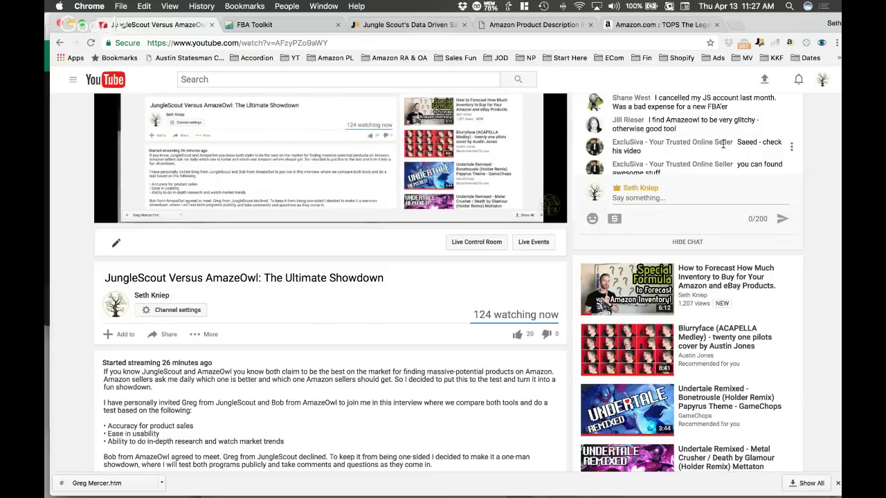
pyautogui.scroll(1, 723, 144)
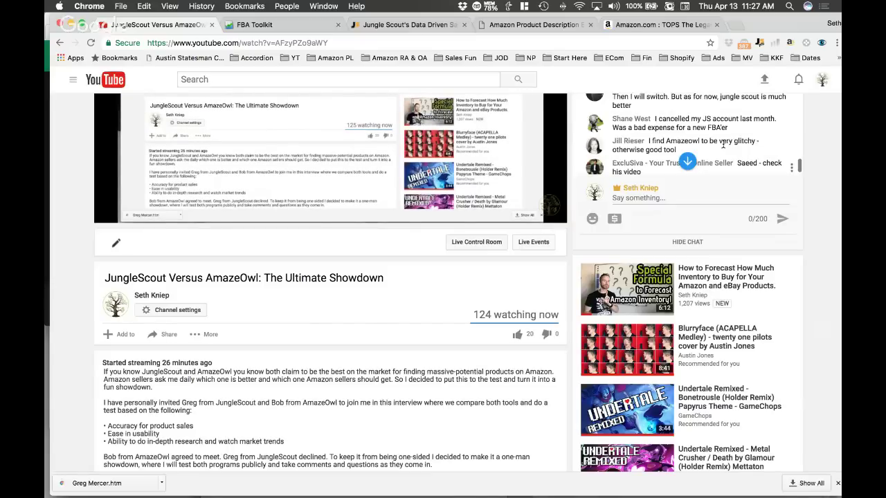
pyautogui.scroll(1, 702, 135)
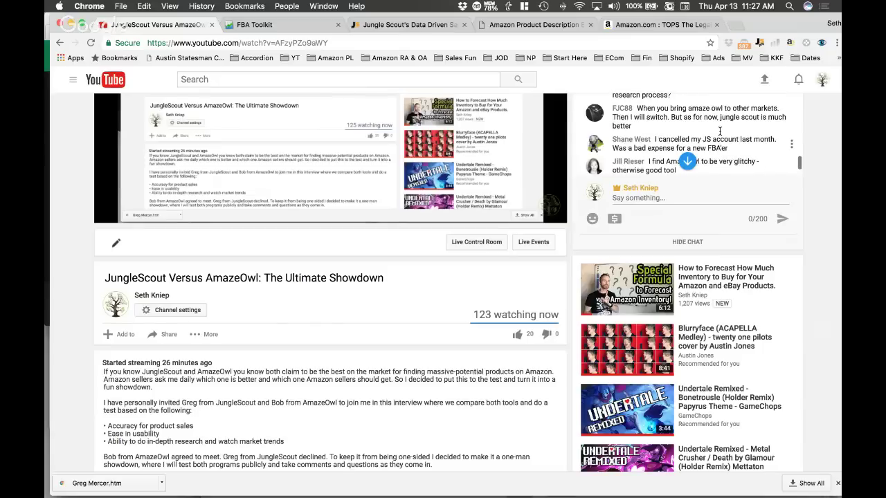
pyautogui.scroll(1, 719, 135)
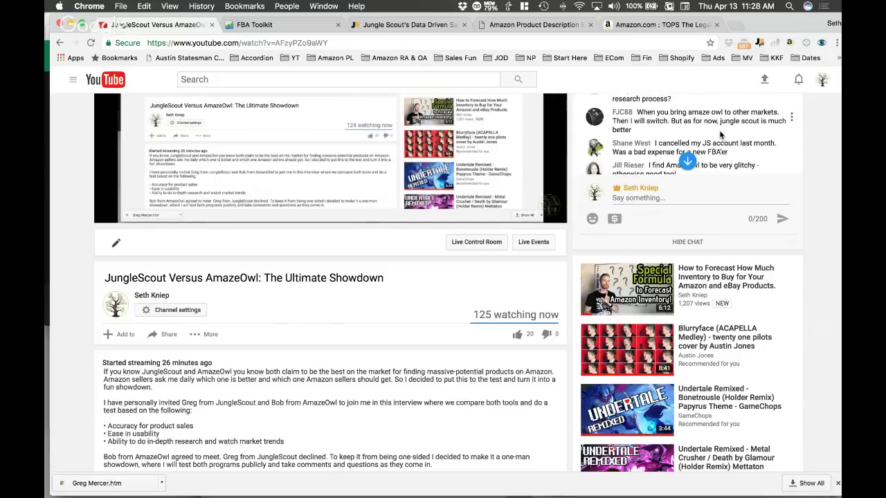
pyautogui.scroll(1, 720, 133)
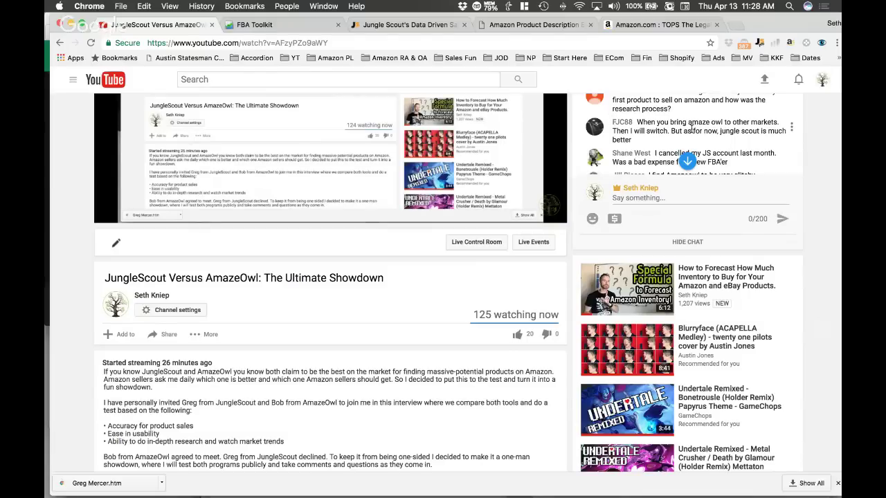
pyautogui.scroll(1, 690, 128)
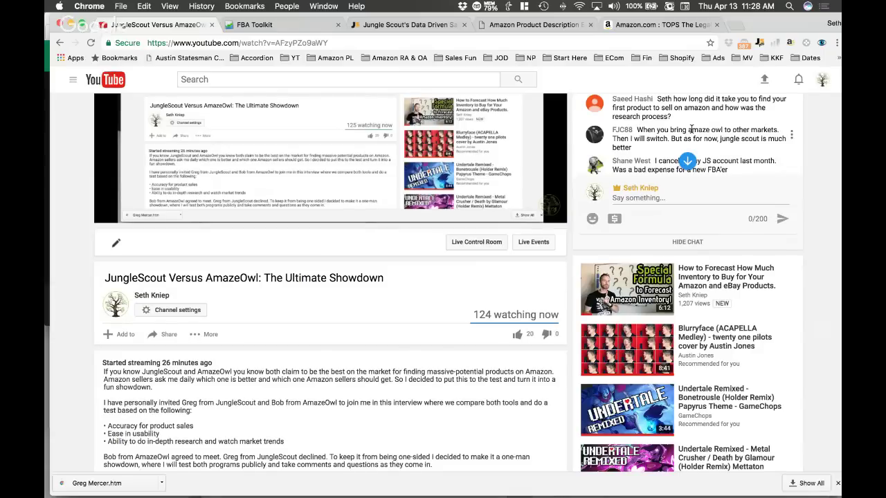
# - Read back through the earlier viewer questions and comments in the YouTube live chat
pyautogui.scroll(2, 690, 129)
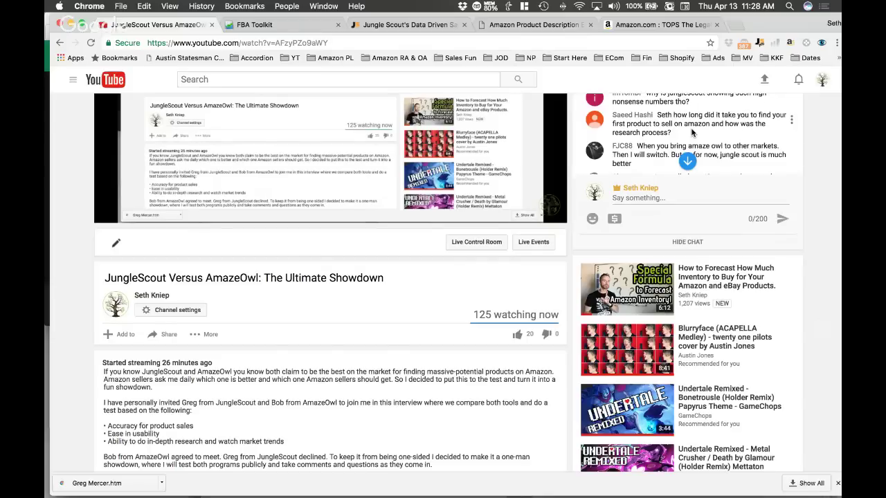
pyautogui.scroll(2, 690, 132)
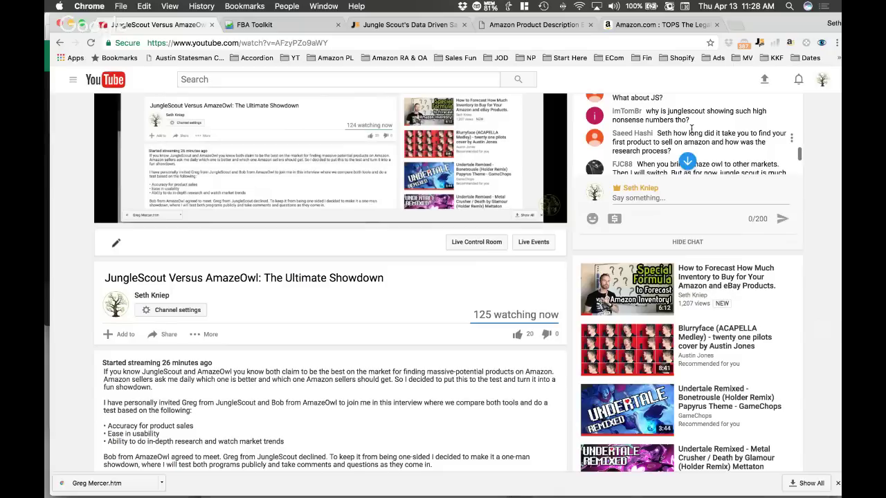
pyautogui.scroll(1, 690, 130)
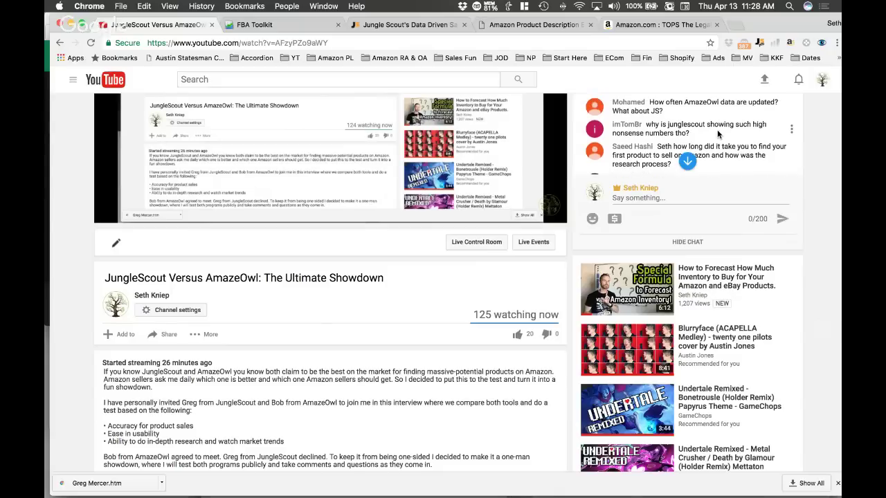
pyautogui.scroll(1, 717, 129)
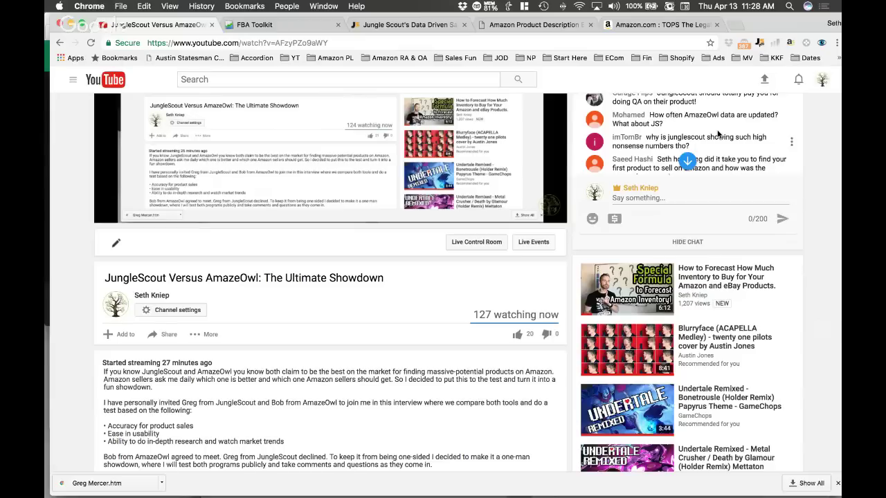
pyautogui.scroll(1, 718, 134)
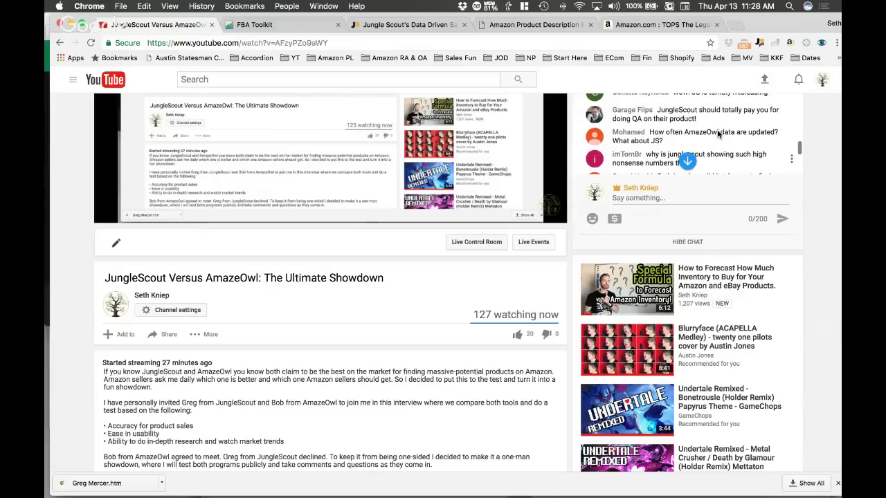
pyautogui.scroll(1, 717, 131)
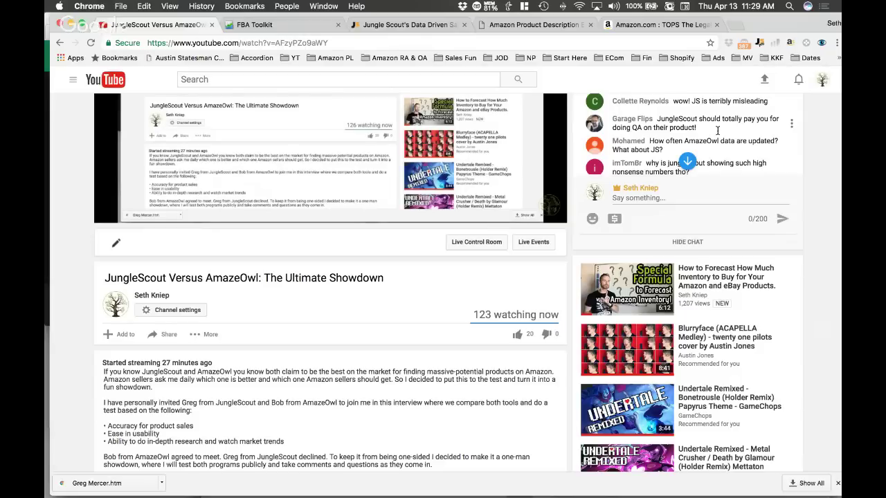
pyautogui.scroll(1, 717, 130)
pyautogui.scroll(1, 718, 130)
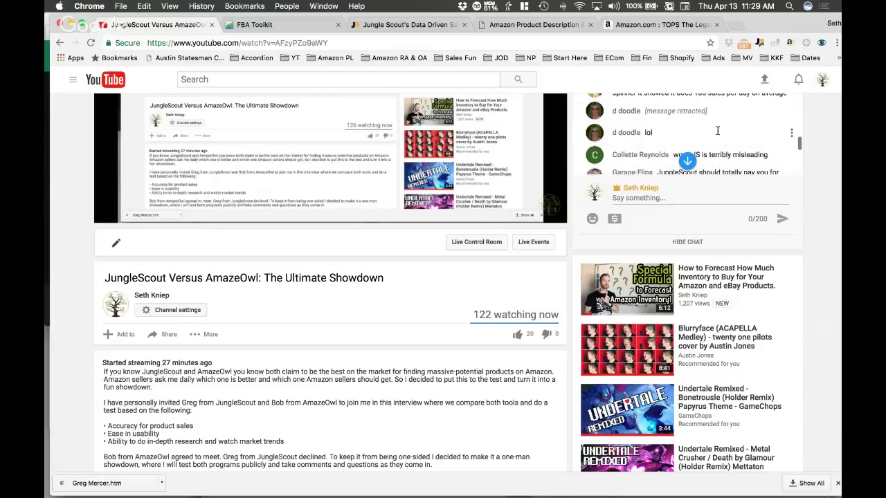
pyautogui.scroll(1, 717, 130)
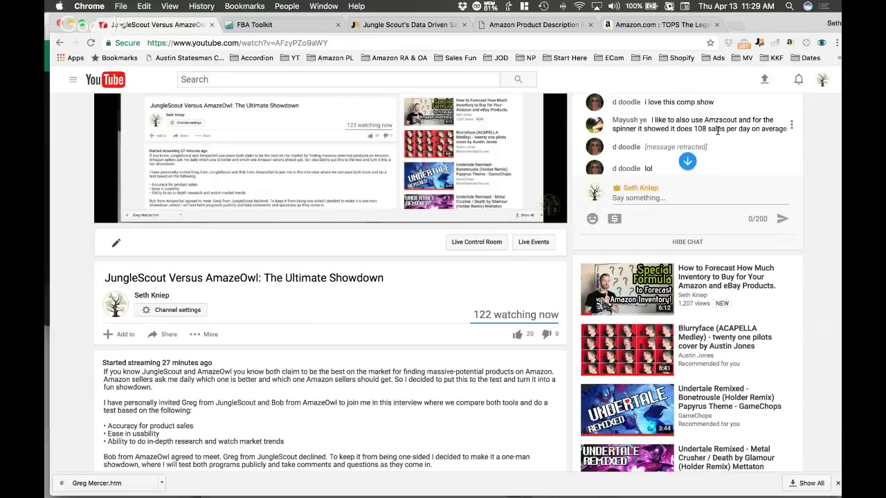
pyautogui.scroll(1, 741, 118)
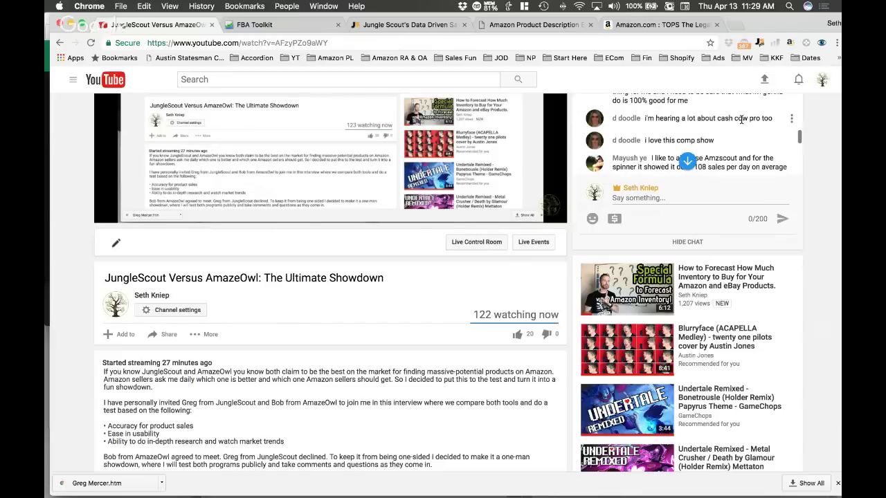
pyautogui.scroll(-1, 734, 125)
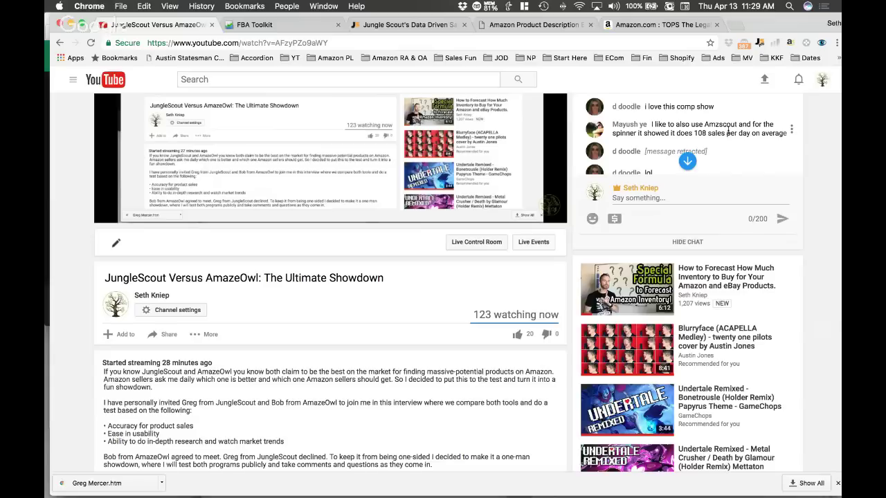
pyautogui.scroll(3, 727, 131)
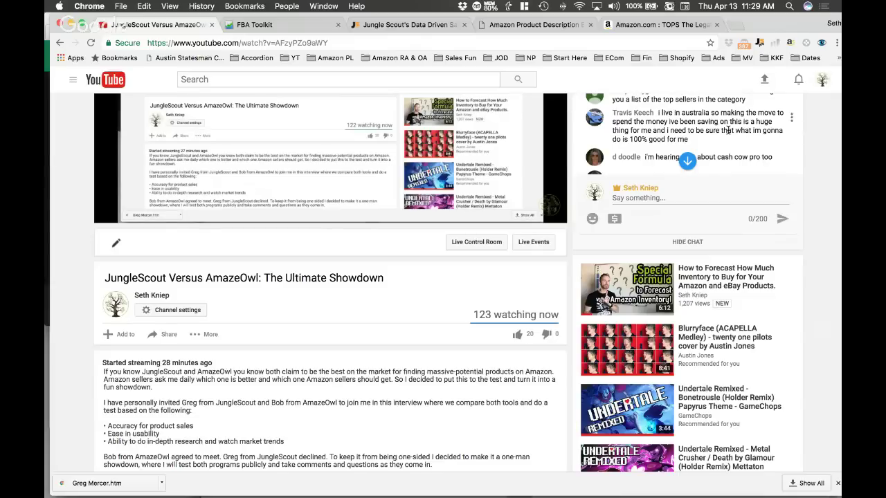
pyautogui.scroll(2, 727, 130)
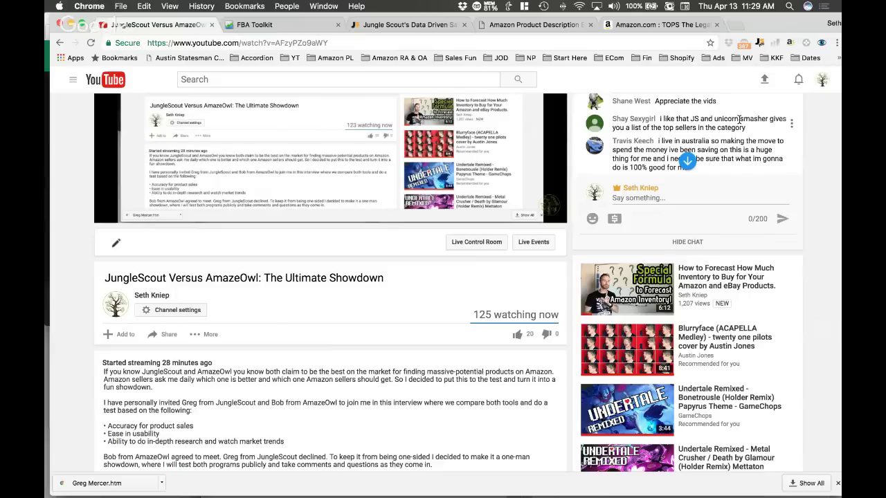
pyautogui.scroll(3, 739, 142)
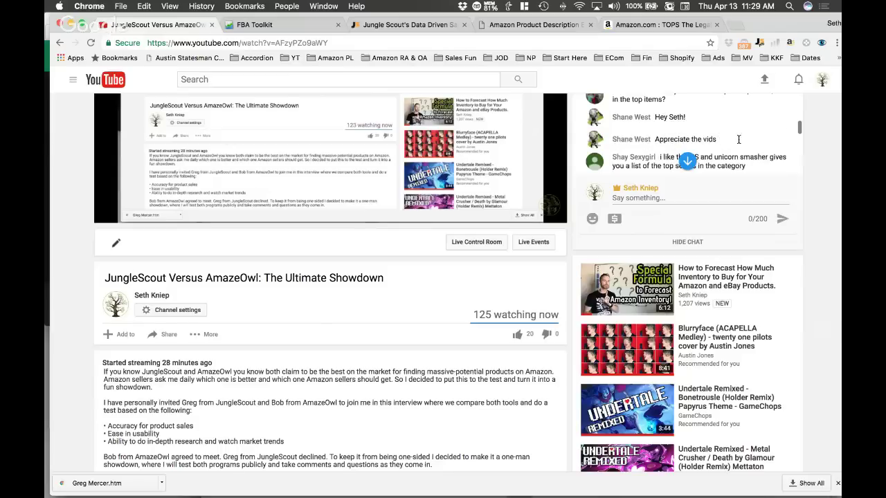
pyautogui.scroll(1, 739, 143)
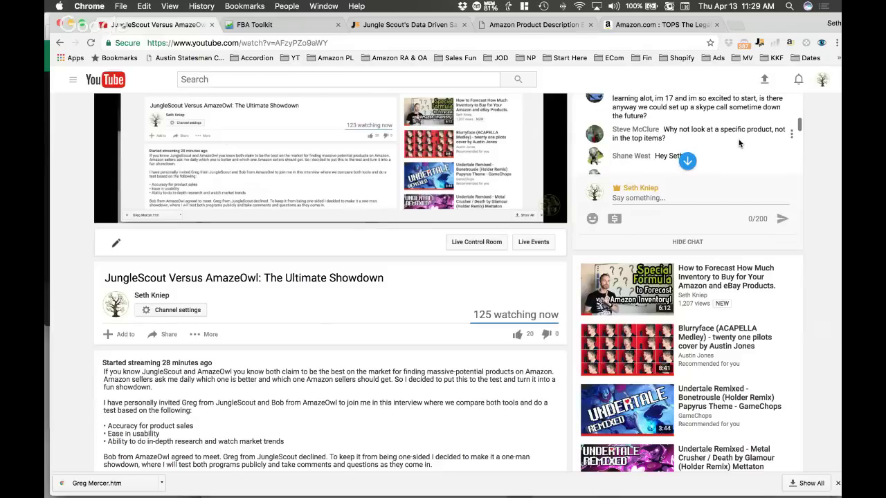
# - Open the Amazon page for the TOPS legal pad and reset the Jungle Scout result filters
pyautogui.press('super+Tab')
pyautogui.moveTo(199, 488)
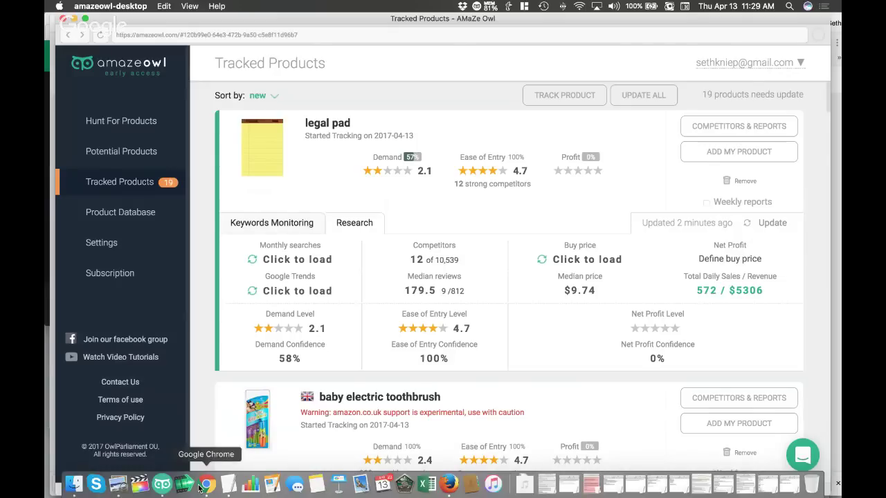
pyautogui.click(204, 486)
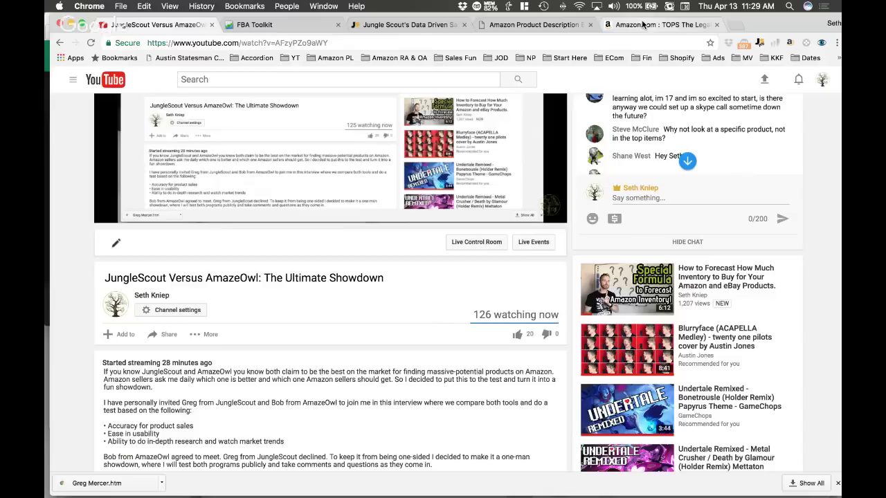
pyautogui.press('super+9')
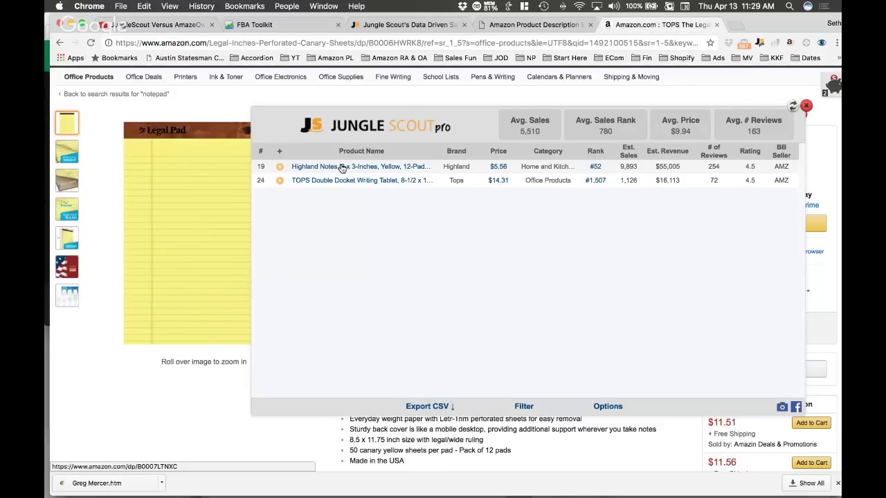
pyautogui.click(524, 406)
pyautogui.click(519, 346)
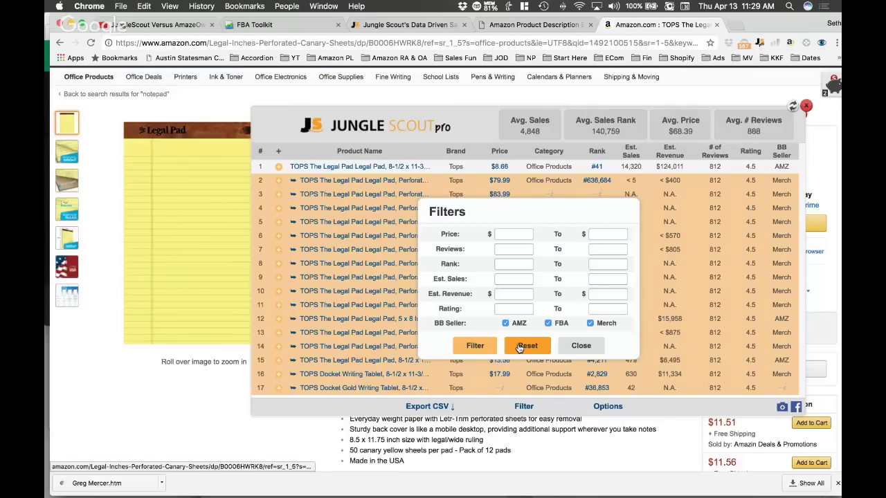
# - Sort the Jungle Scout results by rank and review the estimated sales across the whole list
pyautogui.scroll(-3, 460, 330)
pyautogui.scroll(3, 460, 329)
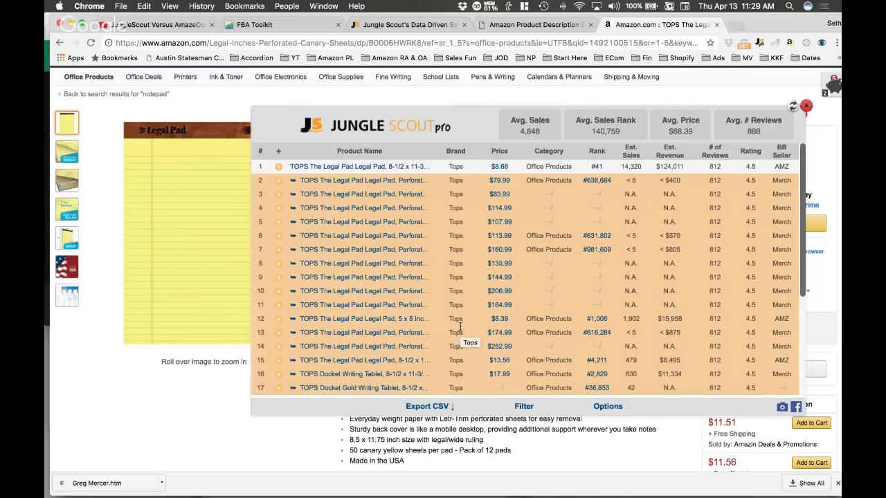
pyautogui.click(598, 154)
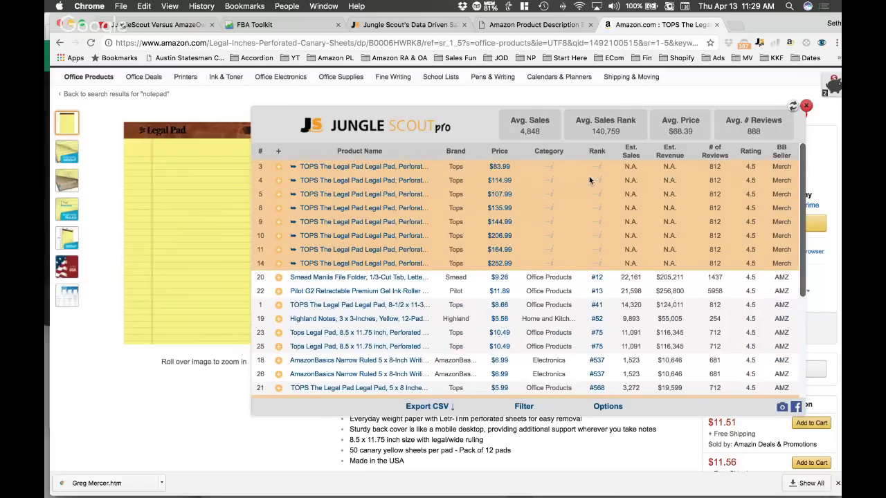
pyautogui.scroll(-1, 584, 221)
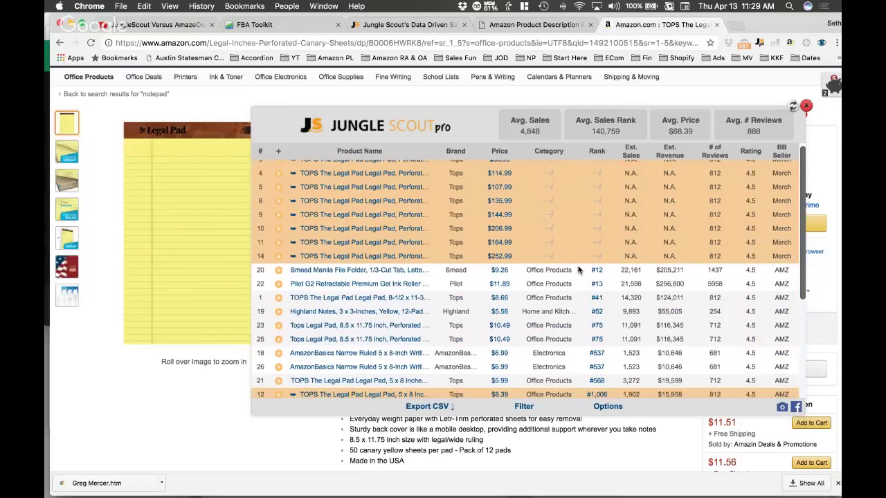
pyautogui.scroll(1, 579, 270)
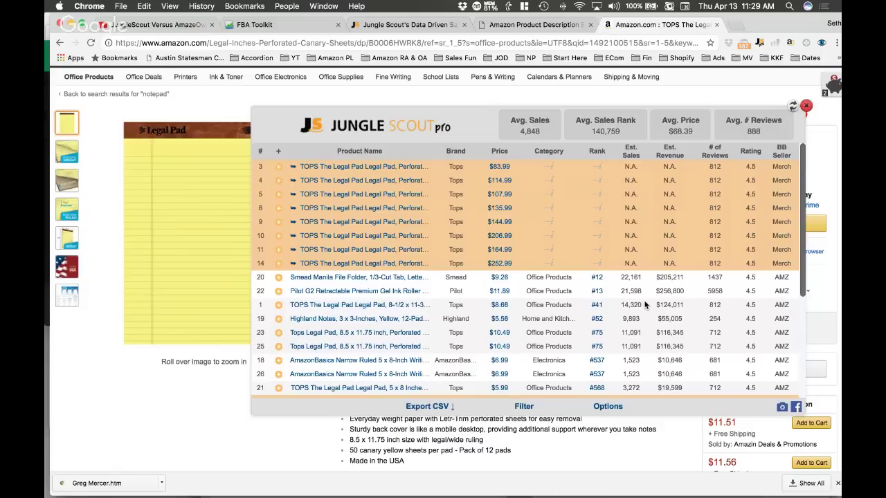
pyautogui.scroll(-5, 645, 306)
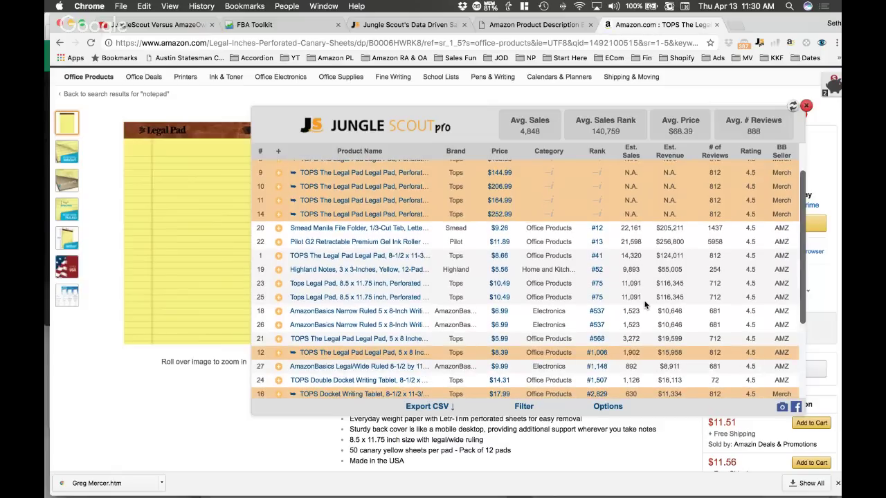
pyautogui.scroll(-10, 645, 305)
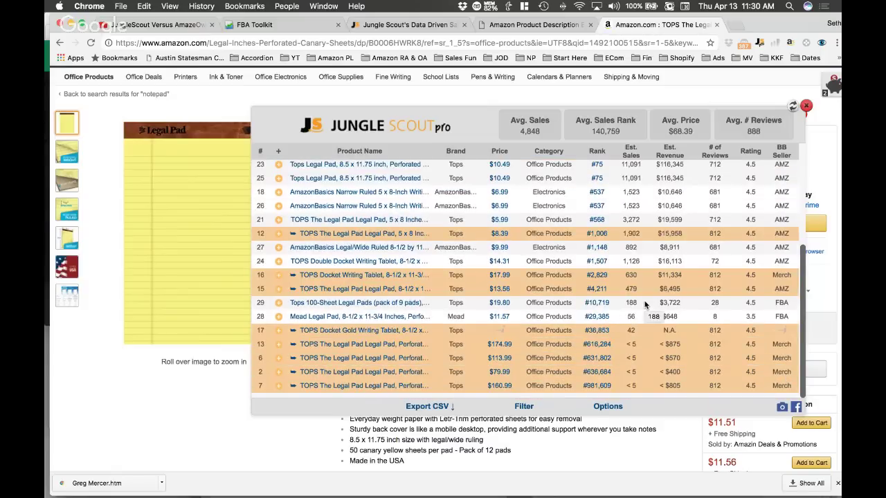
pyautogui.scroll(12, 645, 306)
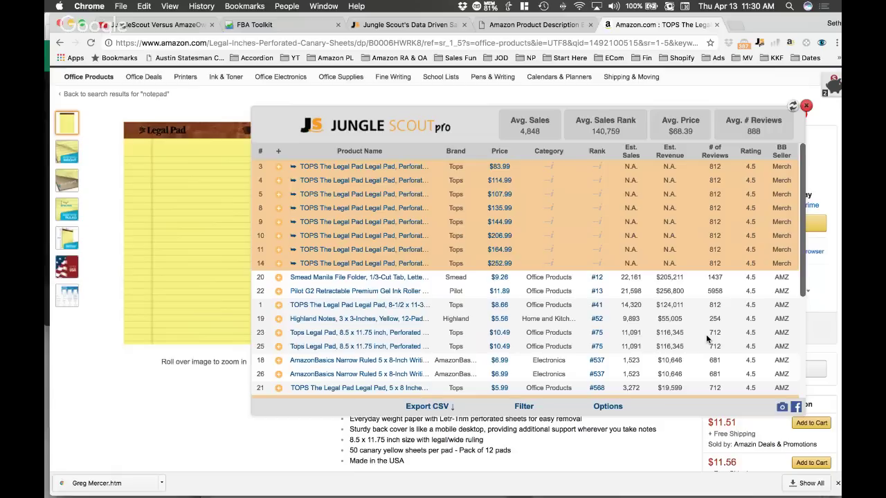
# - Switch to AmazeOwl, open the competitors and reports of the tracked legal pad, and look through its competitor list
pyautogui.press('super+Tab')
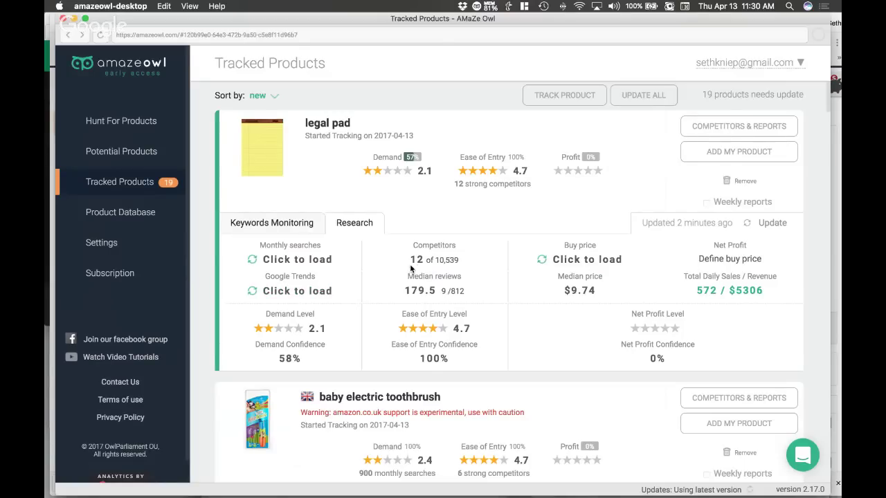
pyautogui.moveTo(409, 259); pyautogui.dragTo(422, 260)
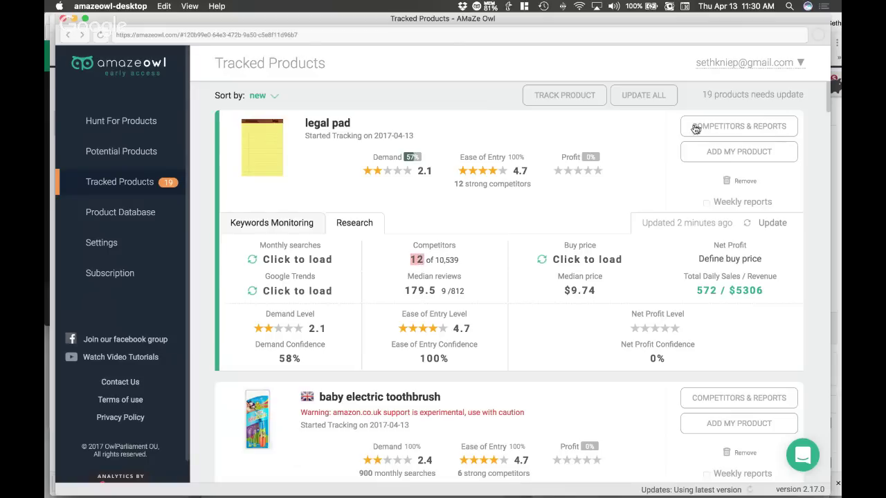
pyautogui.click(743, 126)
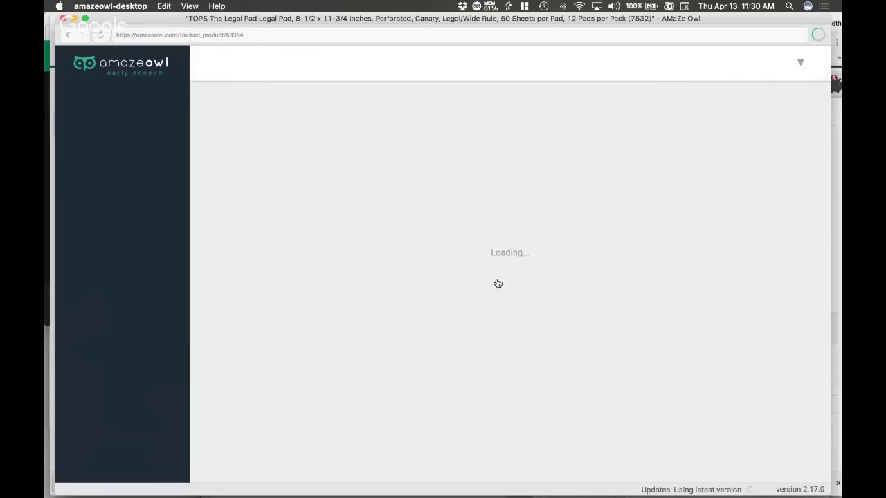
pyautogui.scroll(-8, 496, 282)
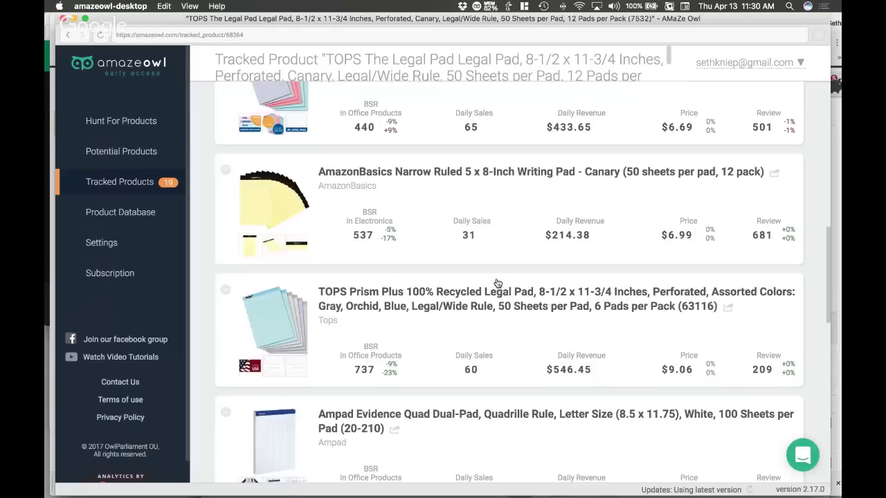
pyautogui.scroll(10, 496, 283)
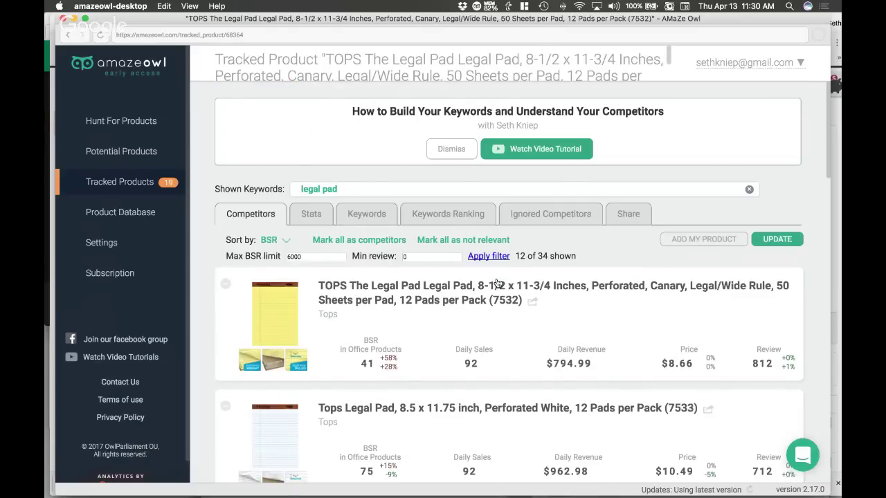
pyautogui.scroll(-6, 381, 319)
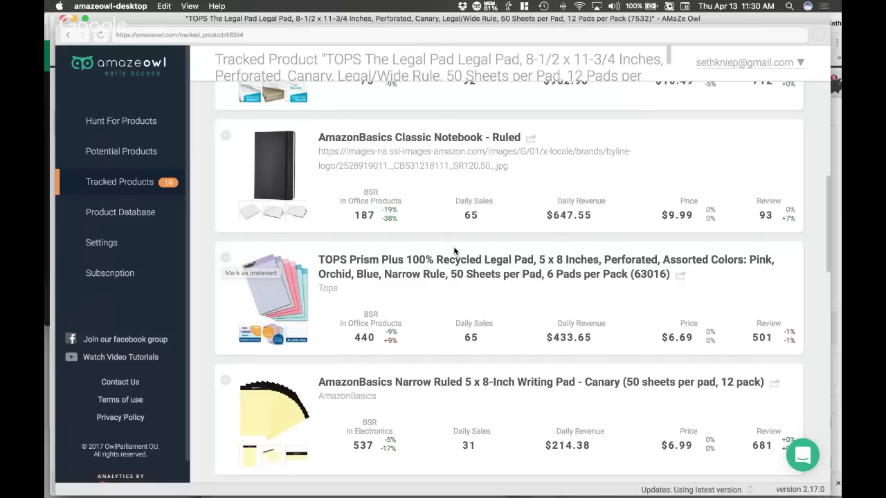
pyautogui.scroll(6, 453, 251)
# - Reverse the BSR sort order of the legal pad competitors and restore it to lowest BSR first
pyautogui.click(279, 239)
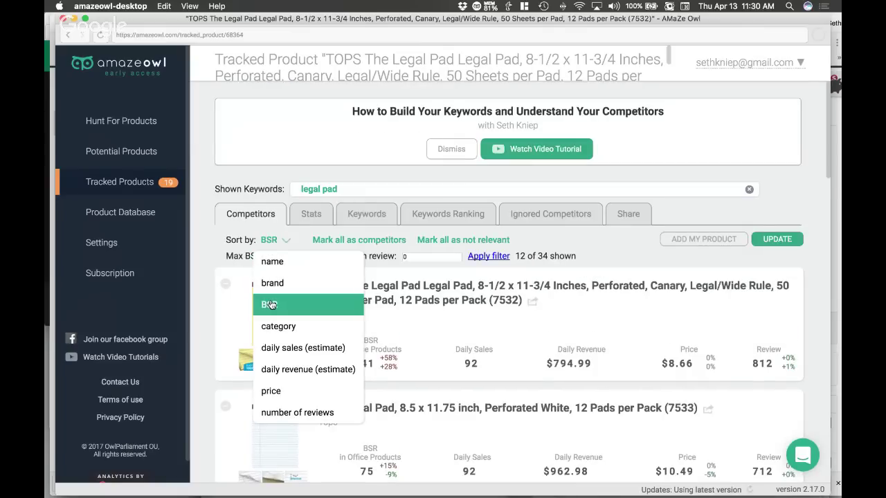
pyautogui.click(269, 305)
pyautogui.click(279, 239)
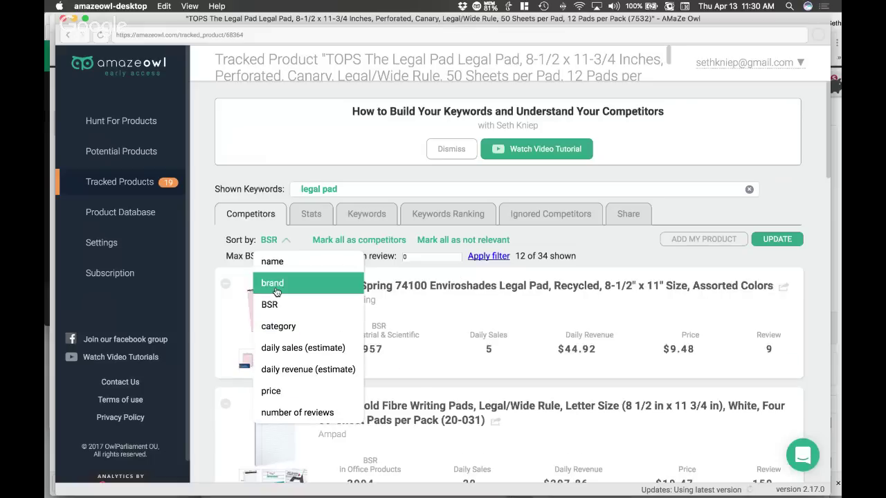
pyautogui.click(276, 301)
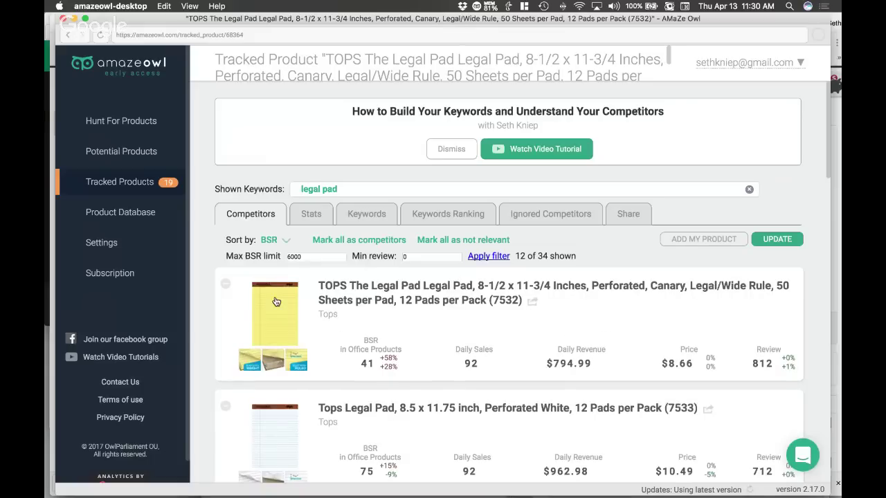
pyautogui.scroll(-2, 366, 411)
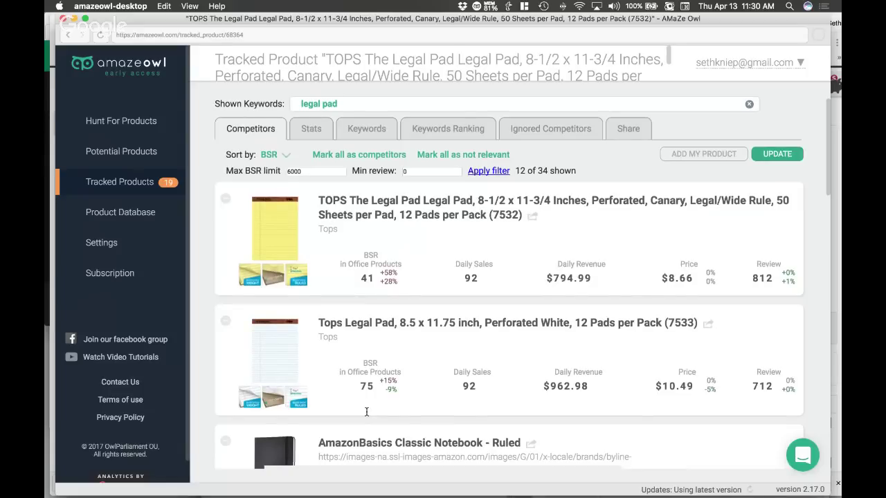
# - Look through the daily sales and BSR figures in the AmazeOwl legal pad competitor list
pyautogui.press('super+Tab')
pyautogui.press('super+Tab')
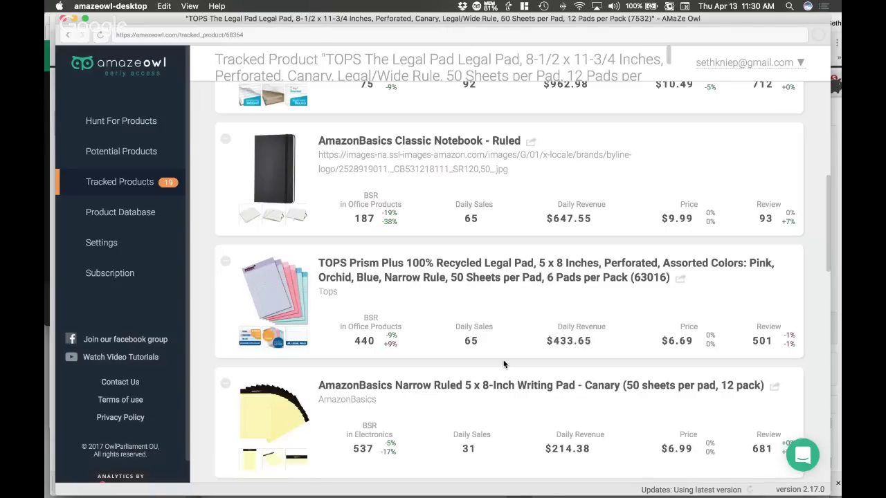
pyautogui.scroll(-5, 504, 364)
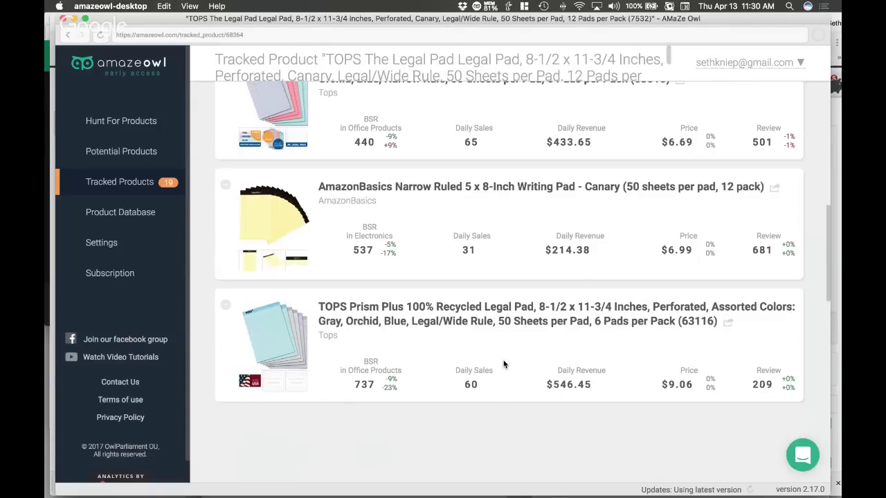
# - Switch to Chrome and review the rank-sorted Jungle Scout results for the TOPS legal pad to the end of the list
pyautogui.press('super+Tab')
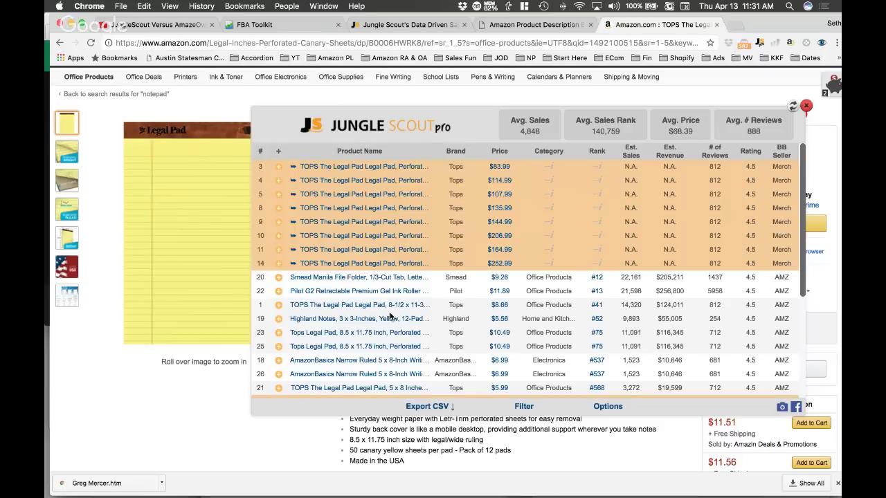
pyautogui.scroll(-1, 391, 315)
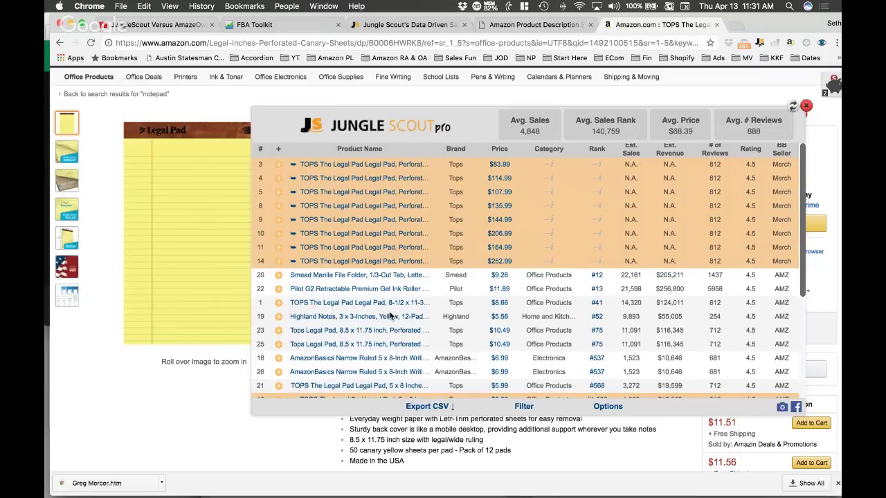
pyautogui.scroll(-5, 391, 315)
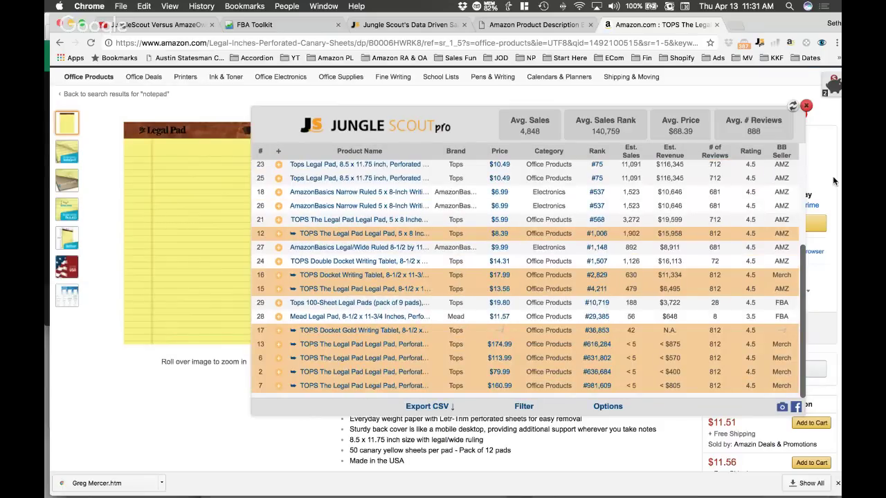
# - Return to the Amazon search results for "notepad" and run Jungle Scout on them, reviewing the extracted products
pyautogui.click(59, 43)
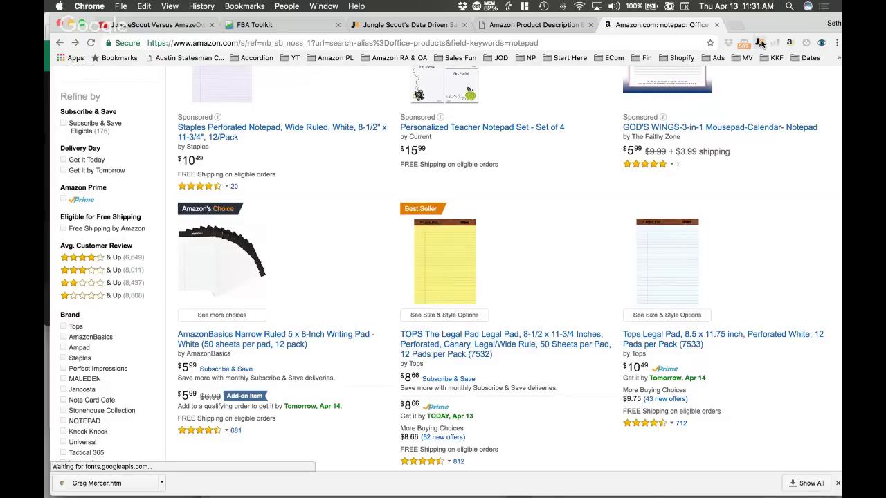
pyautogui.click(760, 43)
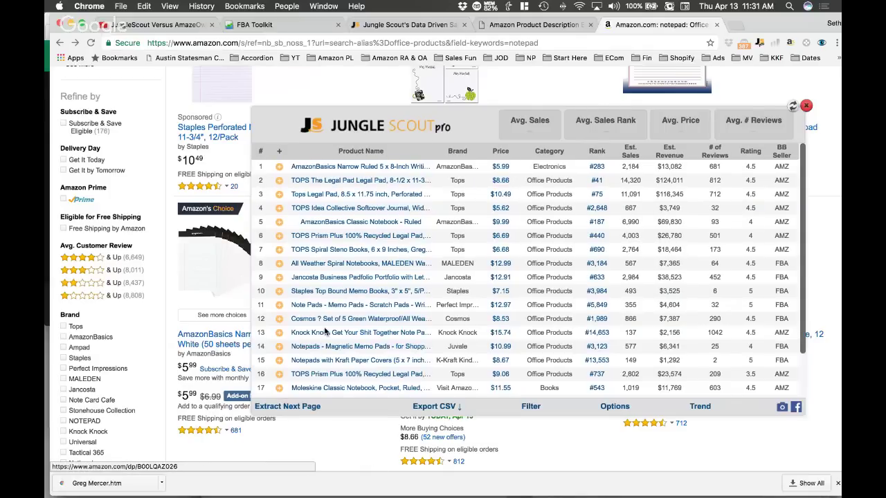
pyautogui.scroll(-3, 325, 332)
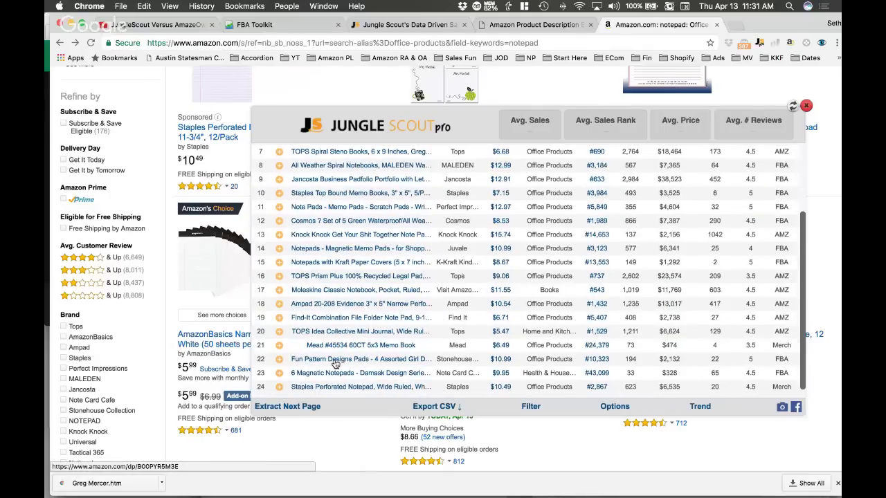
pyautogui.scroll(-1, 338, 372)
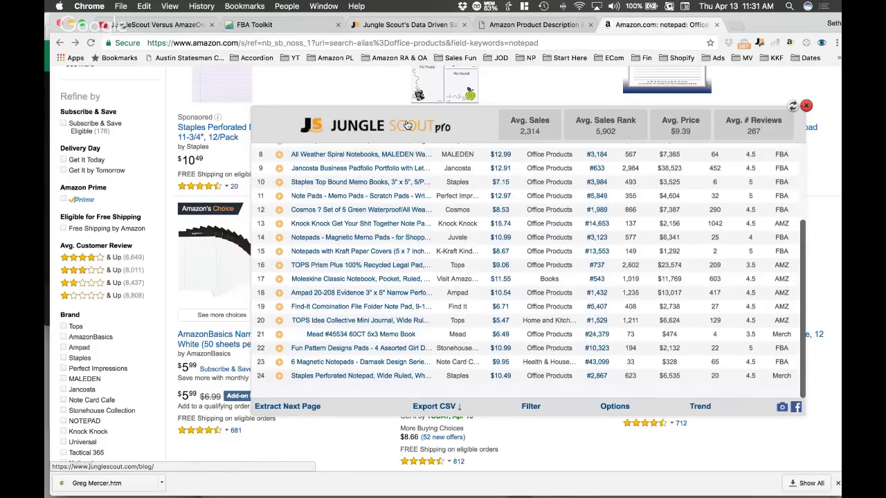
# - Move the Jungle Scout window aside and compare its last entry with the last non-sponsored product on the Amazon results page
pyautogui.moveTo(408, 124); pyautogui.dragTo(620, 171)
pyautogui.scroll(-5, 333, 351)
pyautogui.scroll(-10, 334, 351)
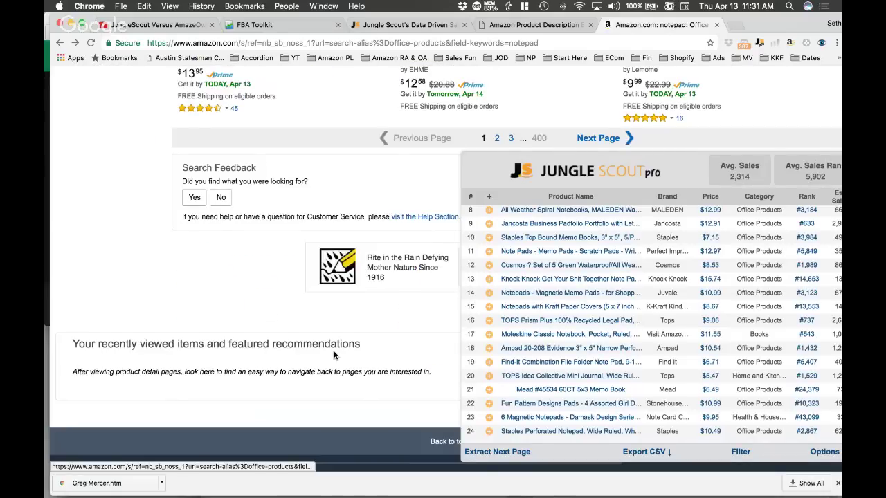
pyautogui.scroll(5, 333, 354)
pyautogui.scroll(1, 682, 98)
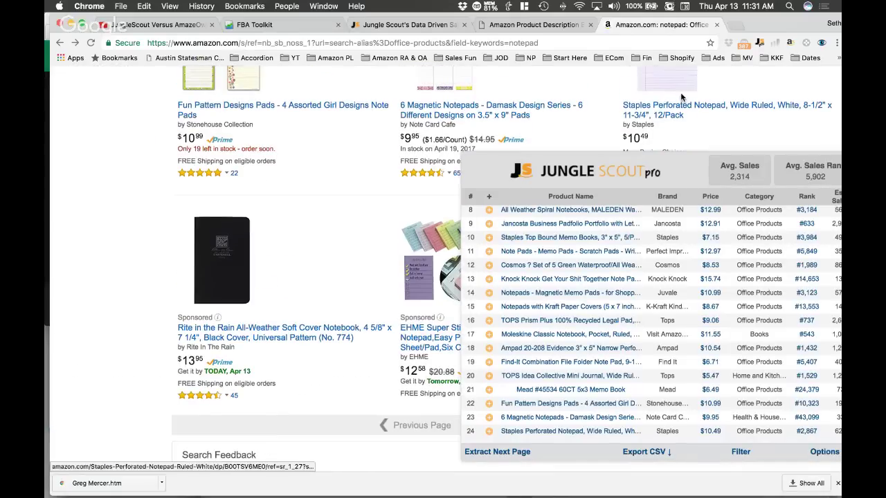
pyautogui.moveTo(548, 437)
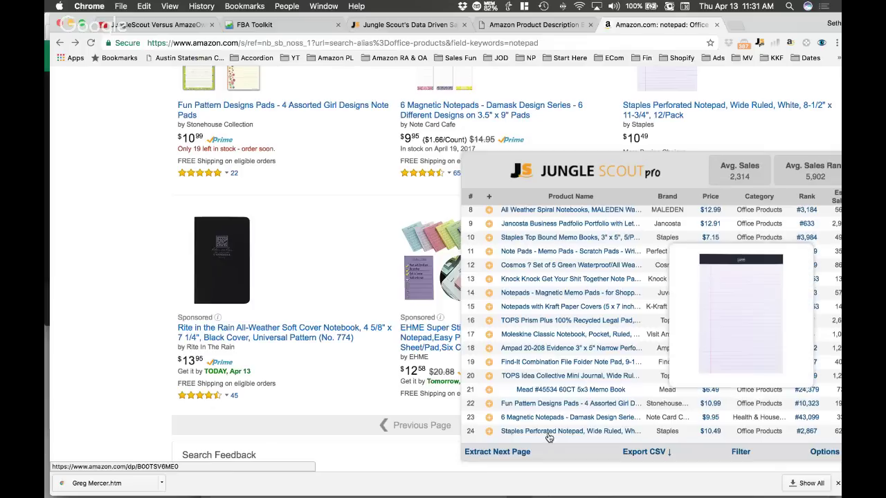
# - Extract the next page of notepad results in Jungle Scout, reposition its window and look through the extended product list
pyautogui.click(499, 454)
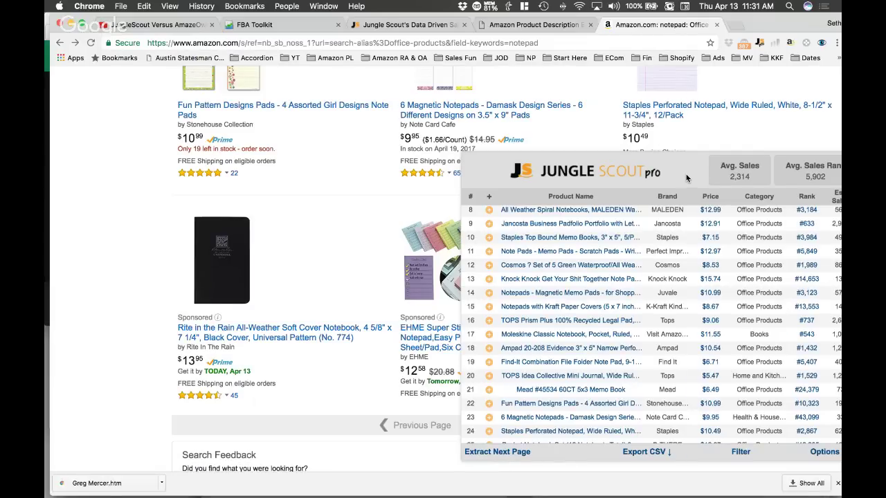
pyautogui.moveTo(686, 178); pyautogui.dragTo(575, 128)
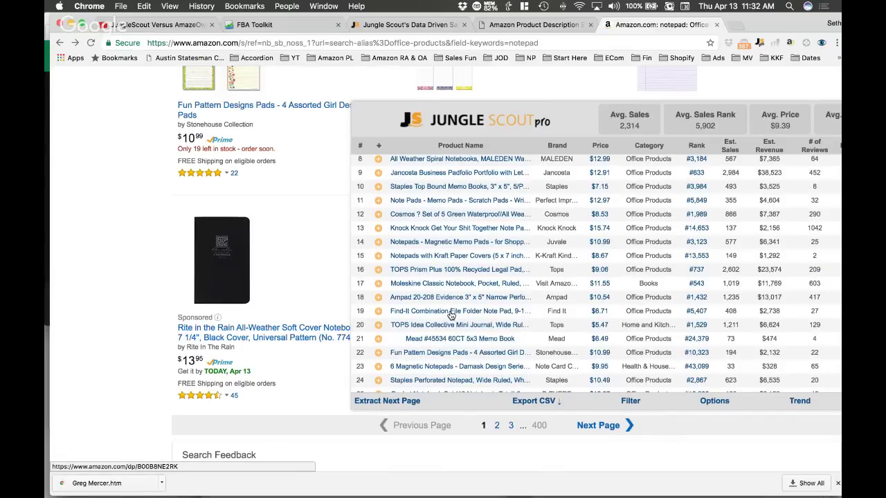
pyautogui.scroll(-1, 450, 315)
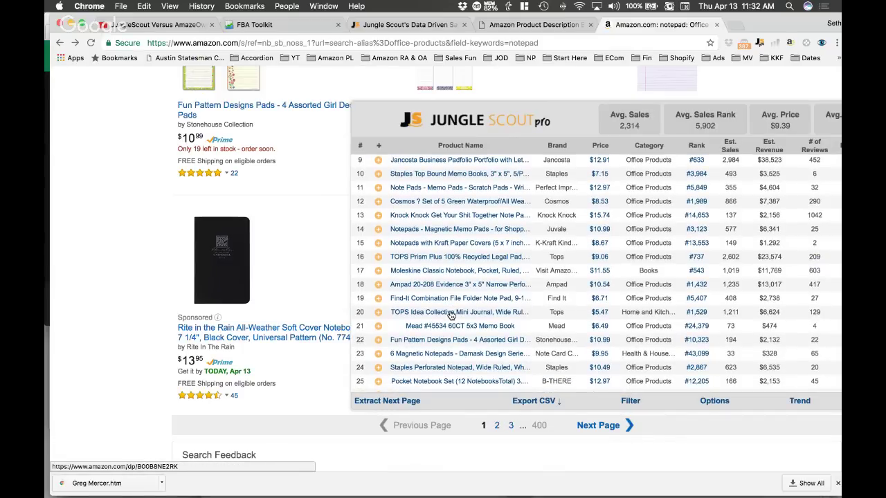
pyautogui.scroll(-10, 450, 315)
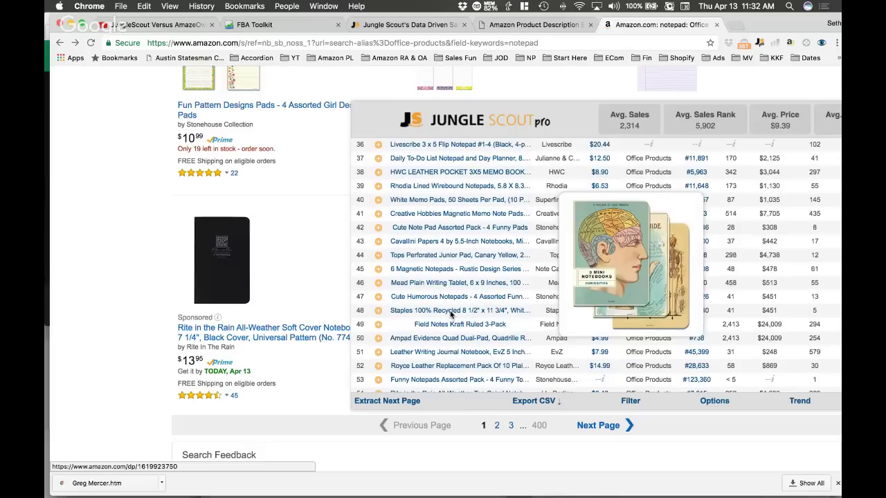
pyautogui.scroll(-10, 450, 315)
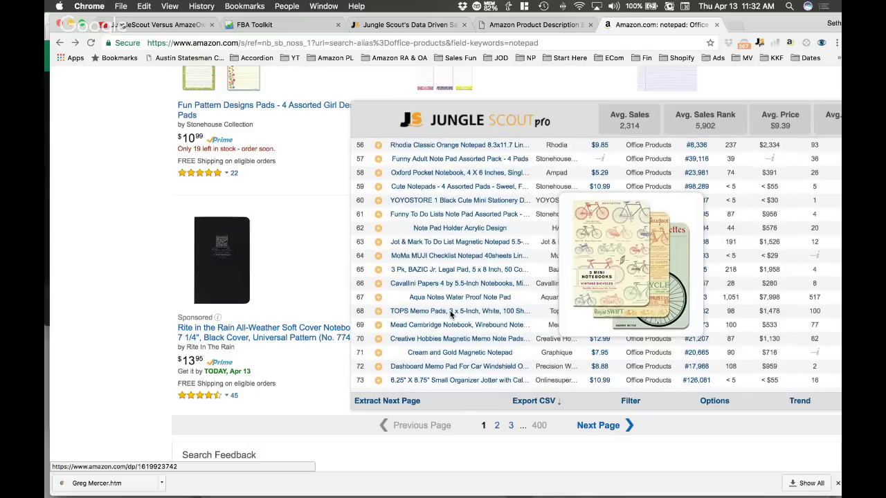
# - Switch to AmazeOwl and look through the legal pad competitors for comparison, returning to the start of the list
pyautogui.press('super+Tab')
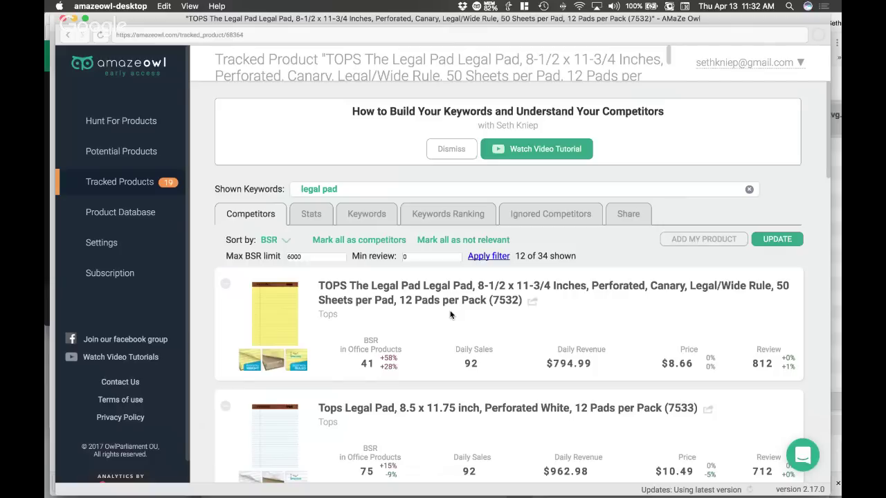
pyautogui.scroll(-3, 450, 315)
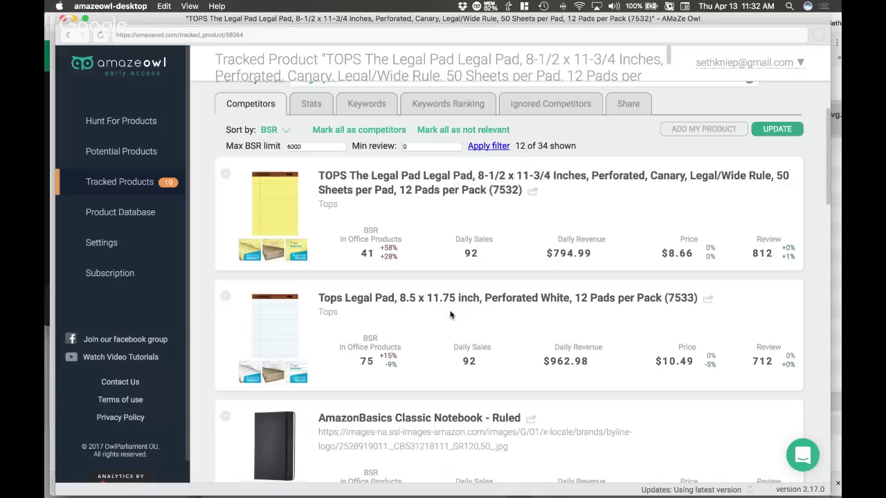
pyautogui.scroll(-10, 451, 314)
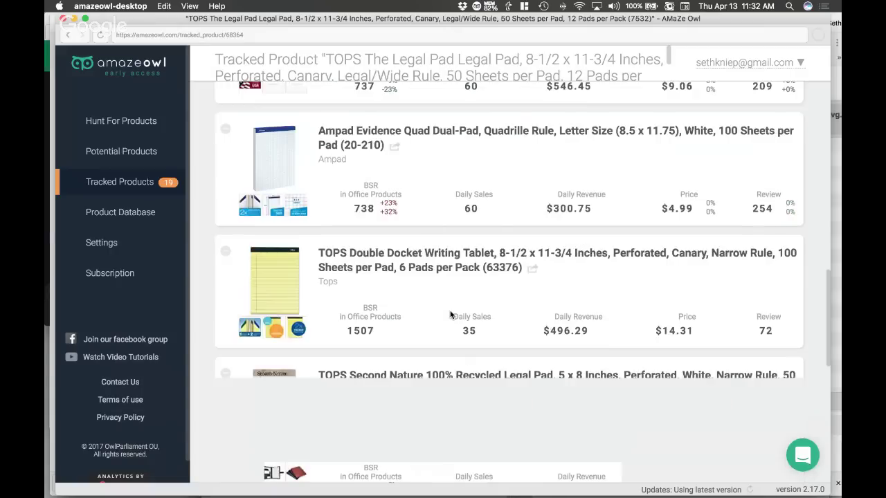
pyautogui.scroll(10, 451, 315)
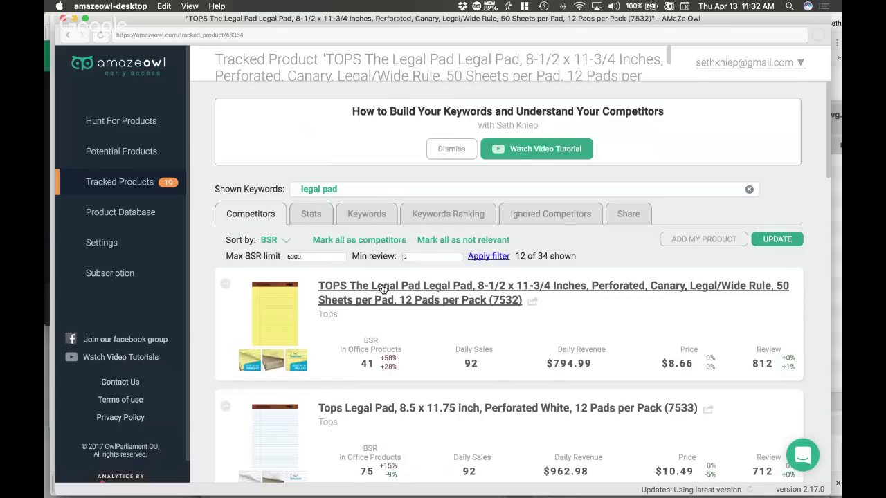
# - Open the history of the TOPS Legal Pad (7532) and examine the logged description change beside the BSR History Chart
pyautogui.click(439, 290)
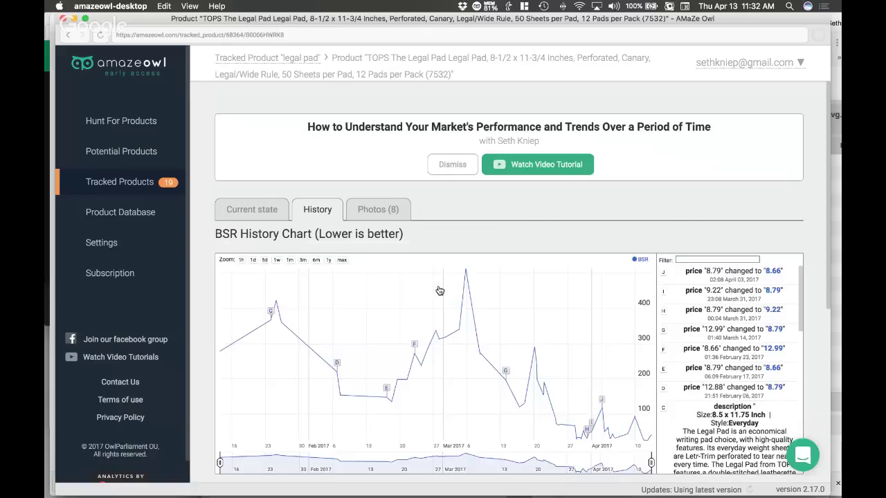
pyautogui.scroll(-3, 439, 291)
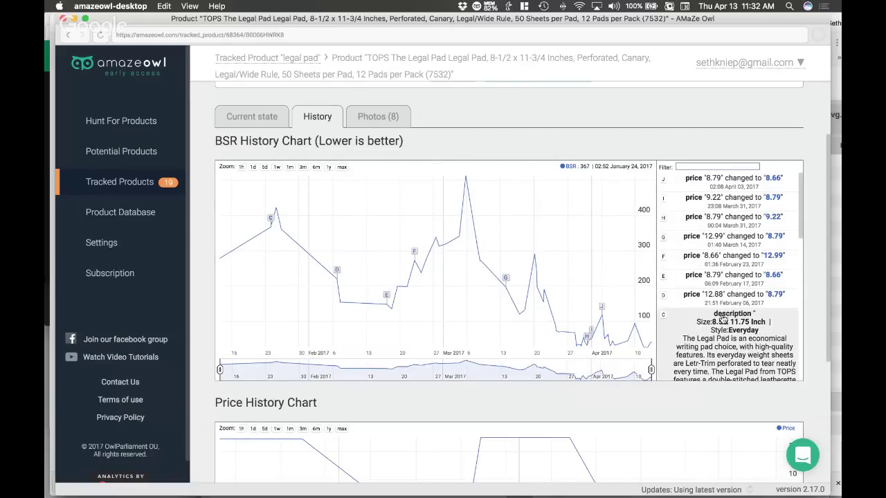
pyautogui.scroll(-1, 723, 319)
pyautogui.scroll(-5, 722, 318)
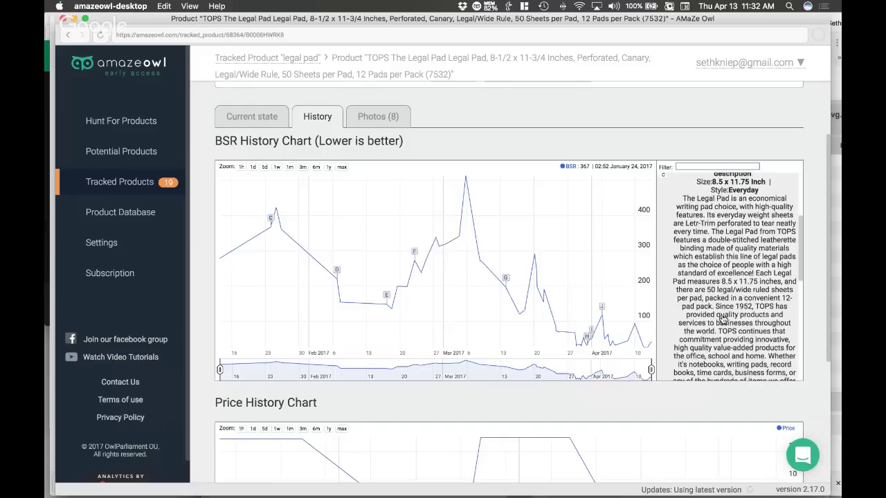
pyautogui.click(730, 227)
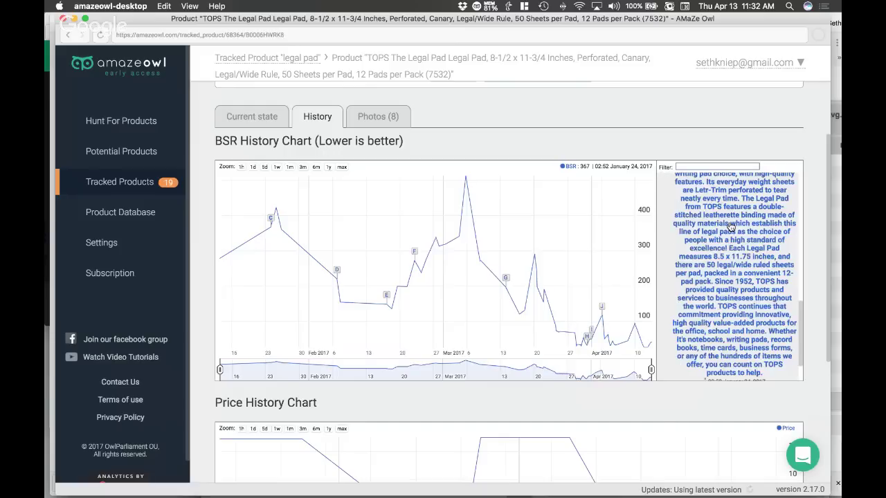
pyautogui.scroll(-2, 730, 285)
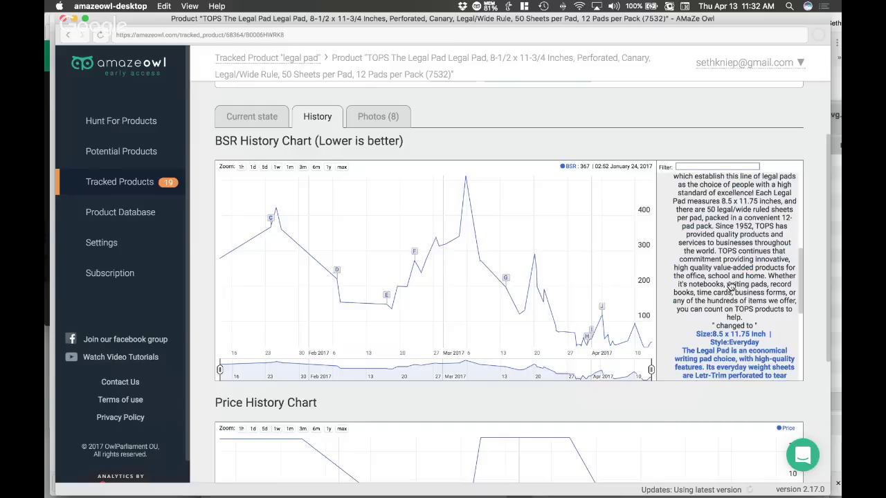
pyautogui.scroll(2, 731, 285)
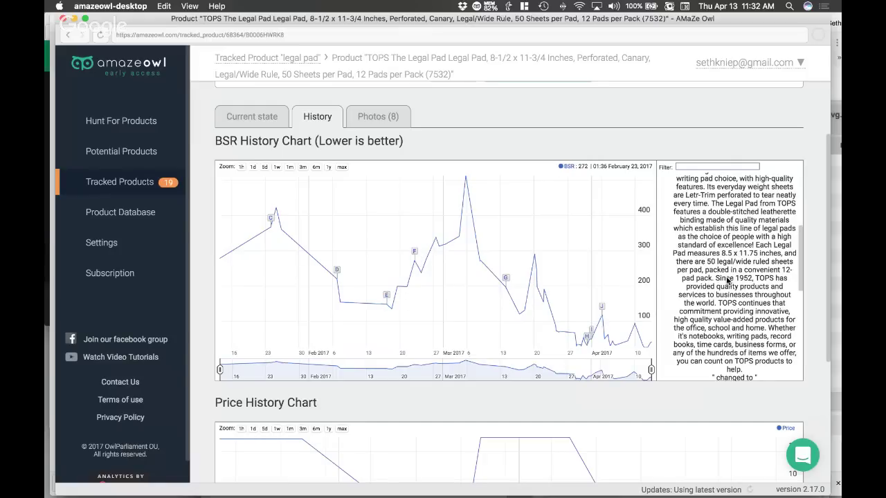
pyautogui.scroll(-2, 726, 279)
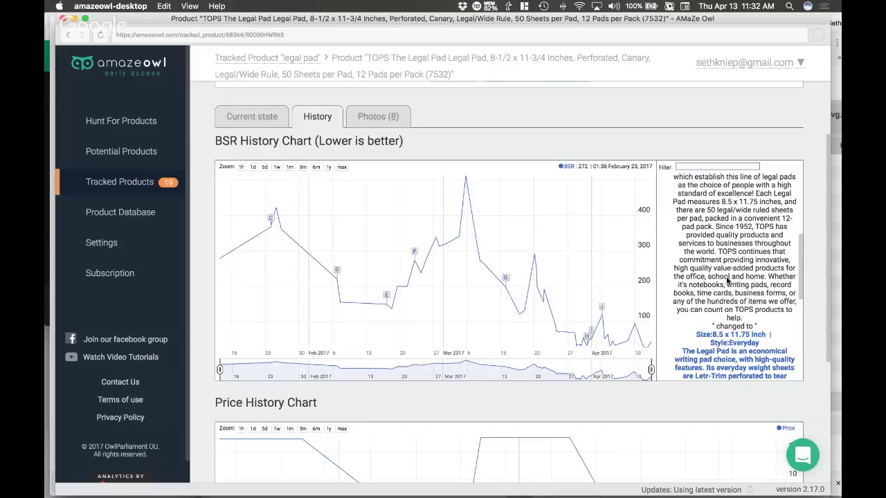
pyautogui.scroll(-3, 726, 280)
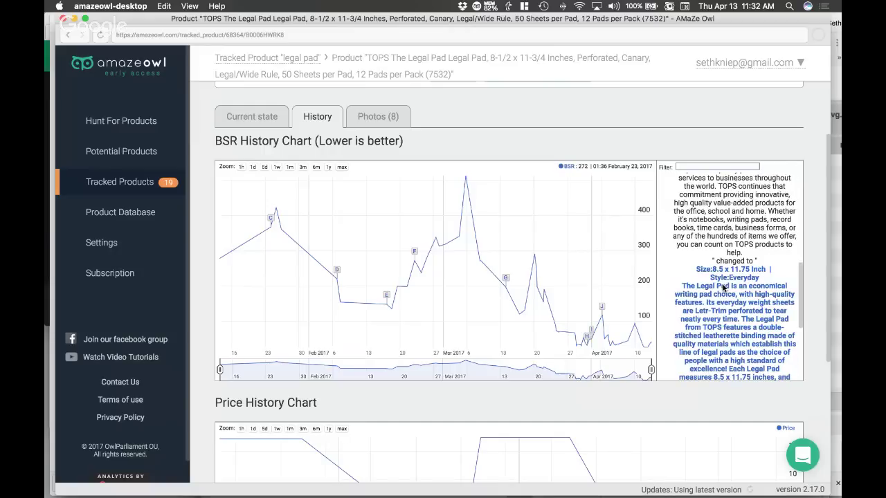
pyautogui.scroll(2, 723, 287)
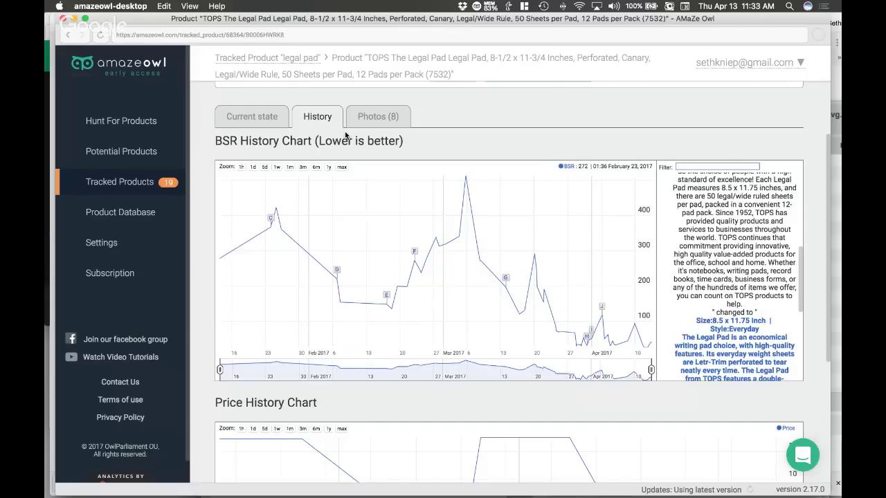
# - View the legal pad's photos, and read its current state details down to the features and description
pyautogui.click(370, 124)
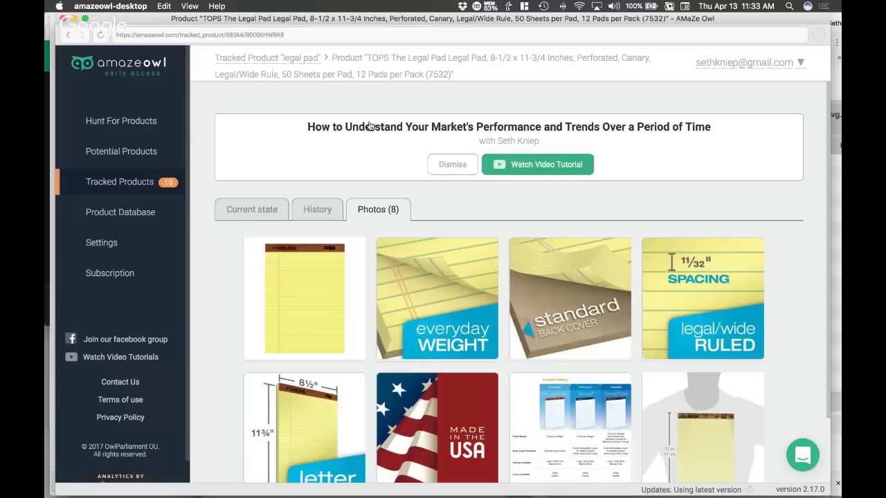
pyautogui.click(245, 211)
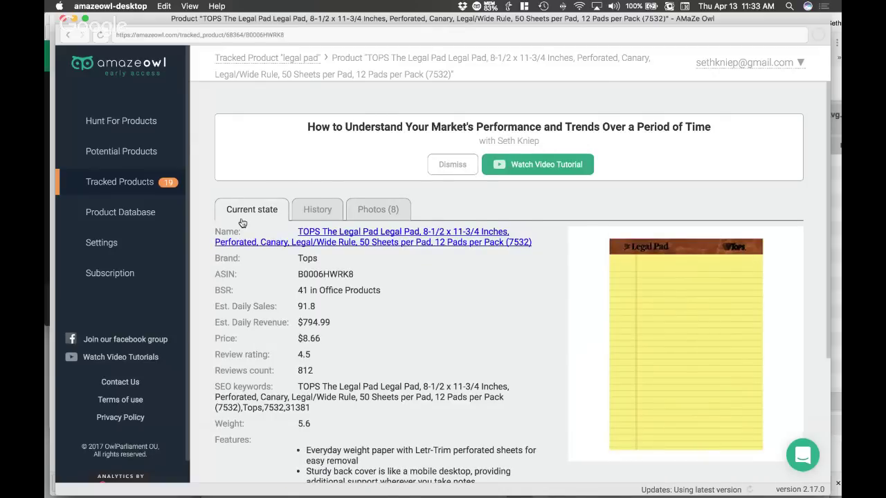
pyautogui.scroll(-5, 379, 181)
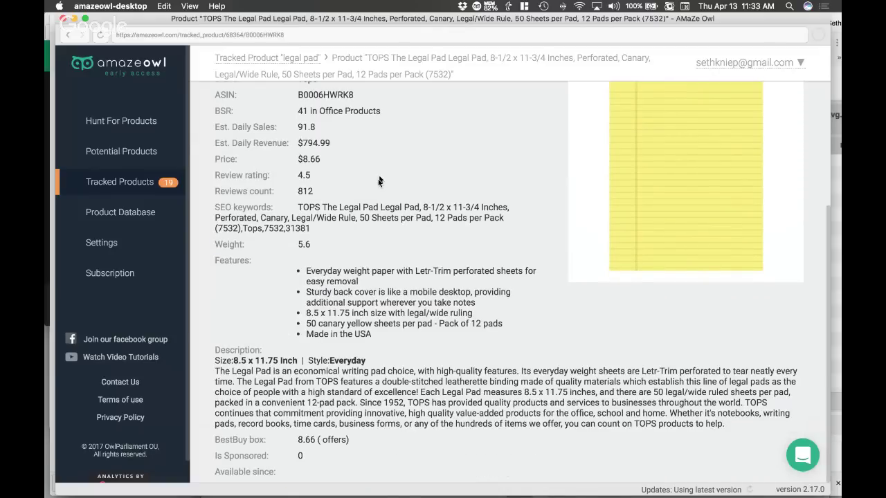
# - Switch to Chrome, move the Jungle Scout window fully into view and look further down the notepad results
pyautogui.press('super+Tab')
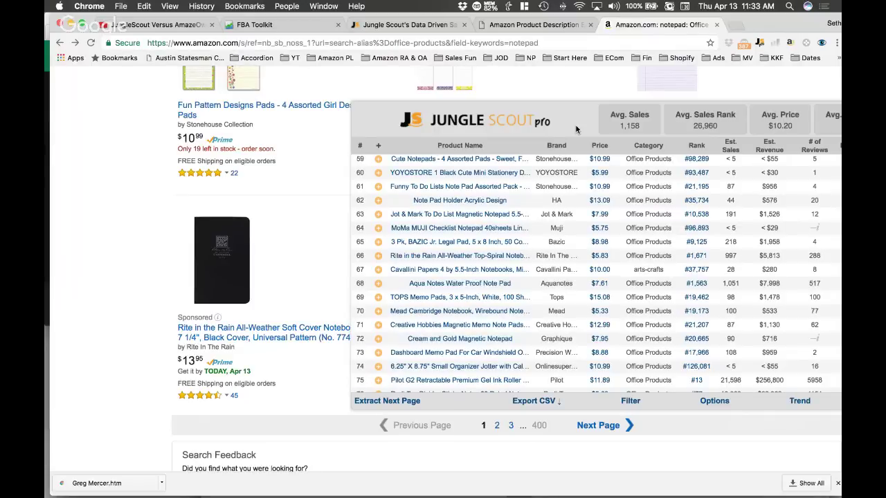
pyautogui.moveTo(576, 130); pyautogui.dragTo(489, 126)
pyautogui.scroll(-15, 643, 153)
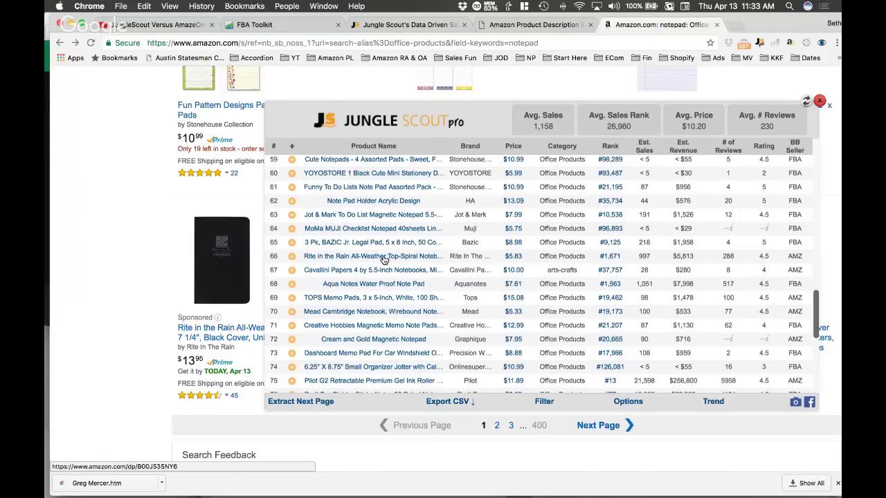
# - Look through the last extracted notepad results in Jungle Scout, and switch to AmazeOwl's tracked products overview
pyautogui.scroll(-1, 383, 260)
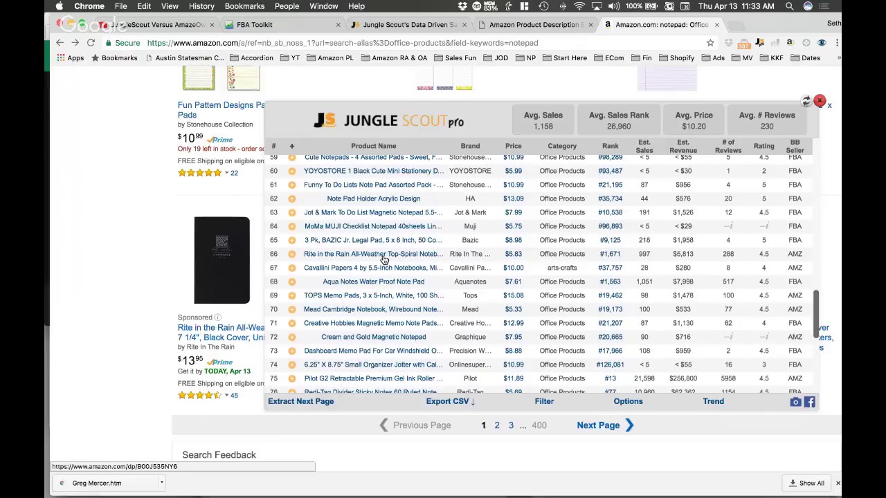
pyautogui.scroll(-5, 384, 259)
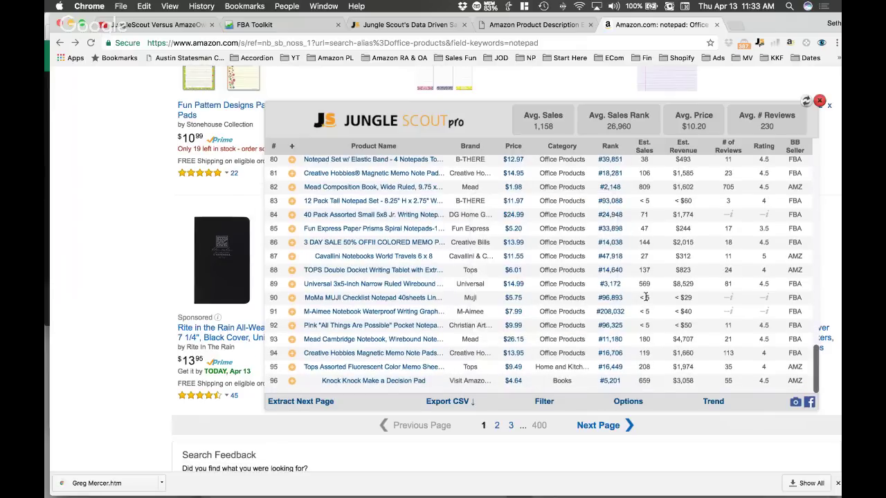
pyautogui.press('super+Tab')
pyautogui.click(66, 36)
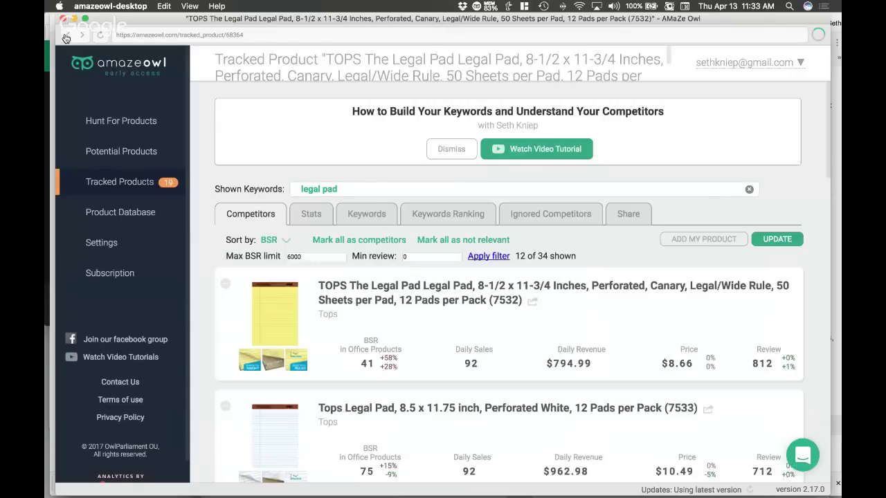
pyautogui.click(67, 36)
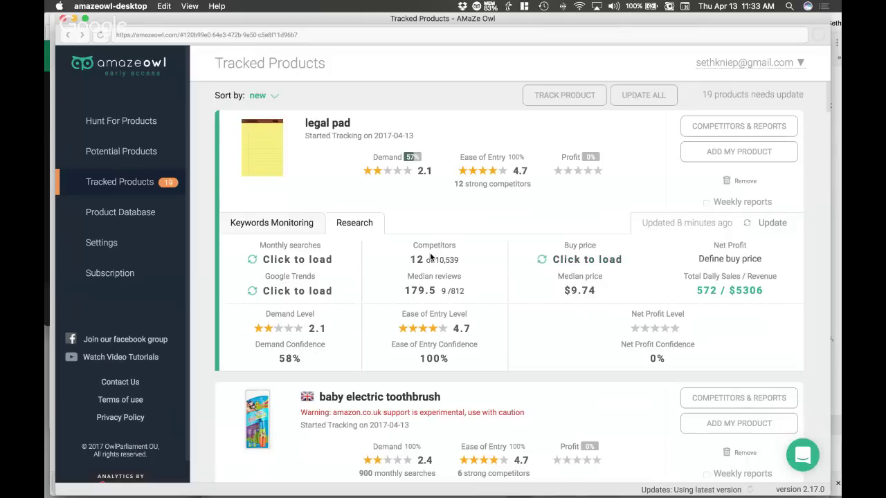
# - Calculate the legal pad's monthly revenue as 5306*30 and read the explanations of its demand and ease of entry ratings
pyautogui.moveTo(410, 259); pyautogui.dragTo(424, 257)
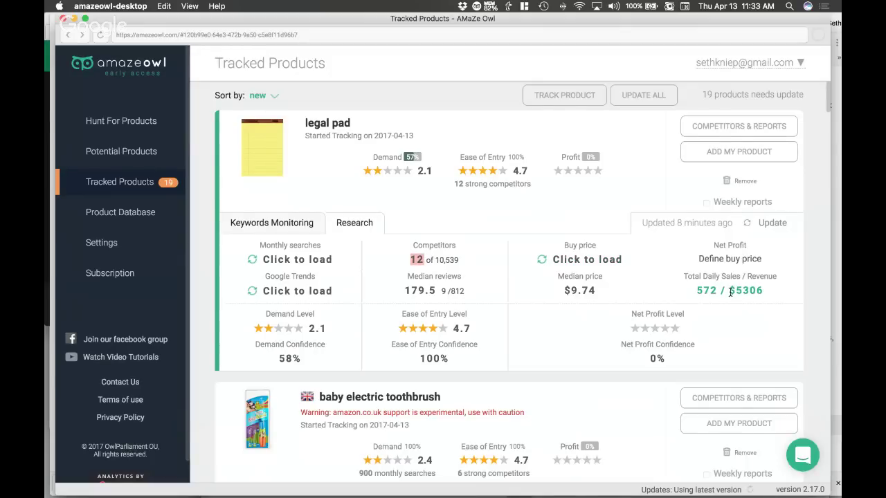
pyautogui.moveTo(730, 291); pyautogui.dragTo(761, 289)
pyautogui.press('super+space')
pyautogui.write('5306*30')
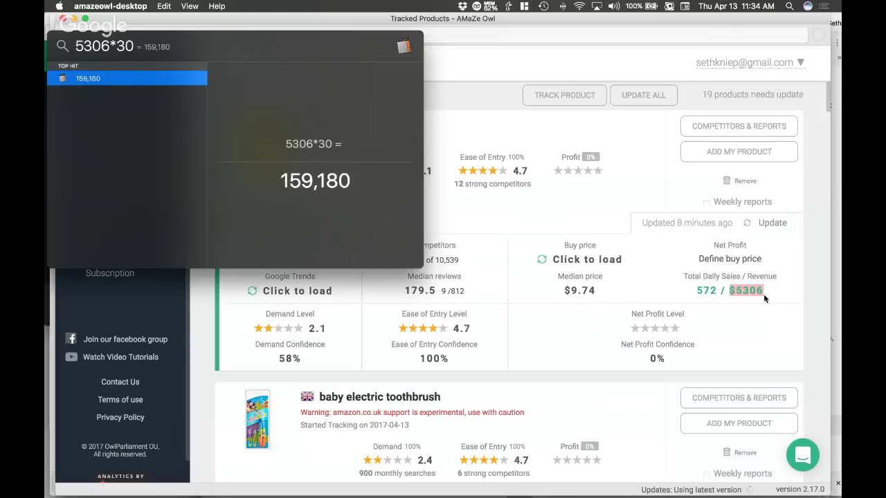
pyautogui.press('Escape')
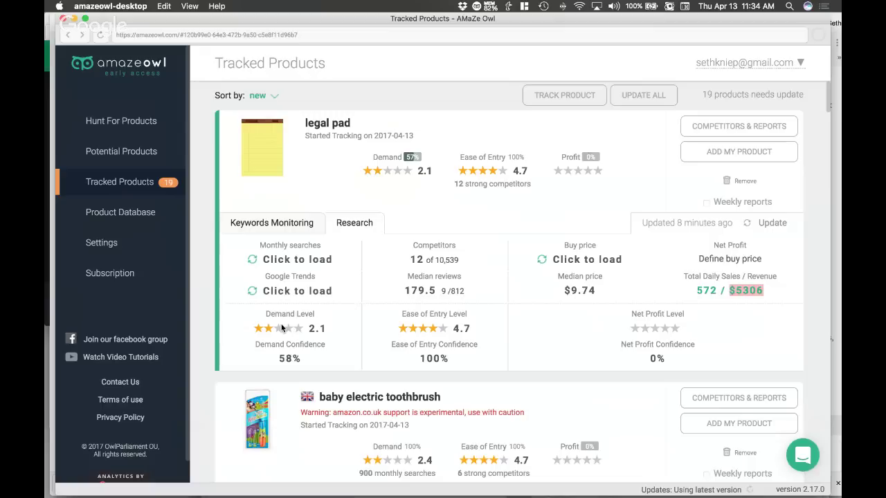
pyautogui.moveTo(282, 328)
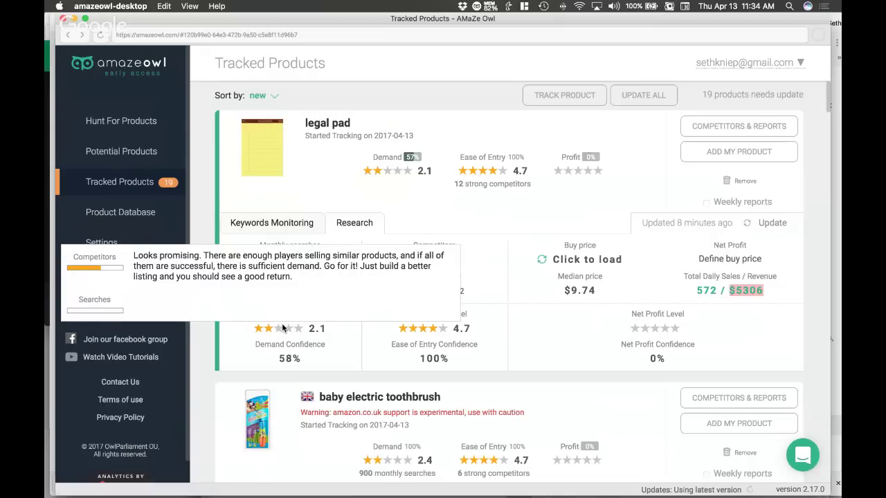
pyautogui.moveTo(417, 330)
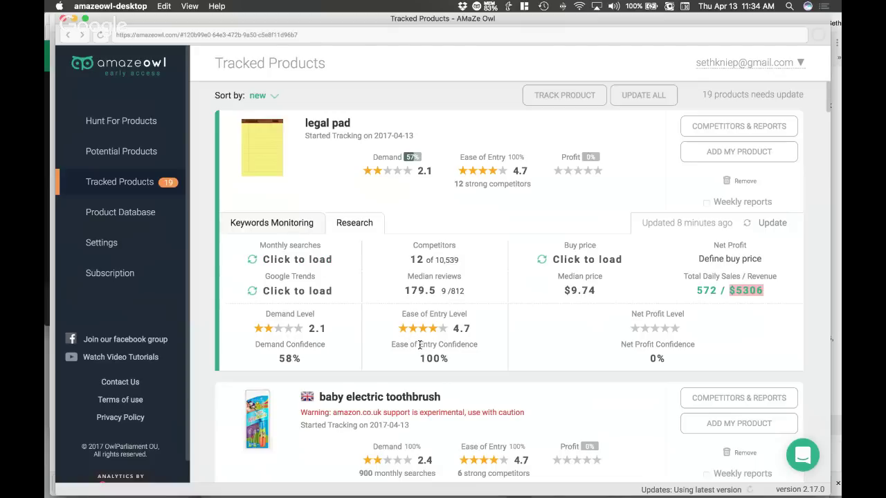
# - Switch to the YouTube live stream in Chrome and read through the live chat down to the newest messages
pyautogui.press('super+Tab')
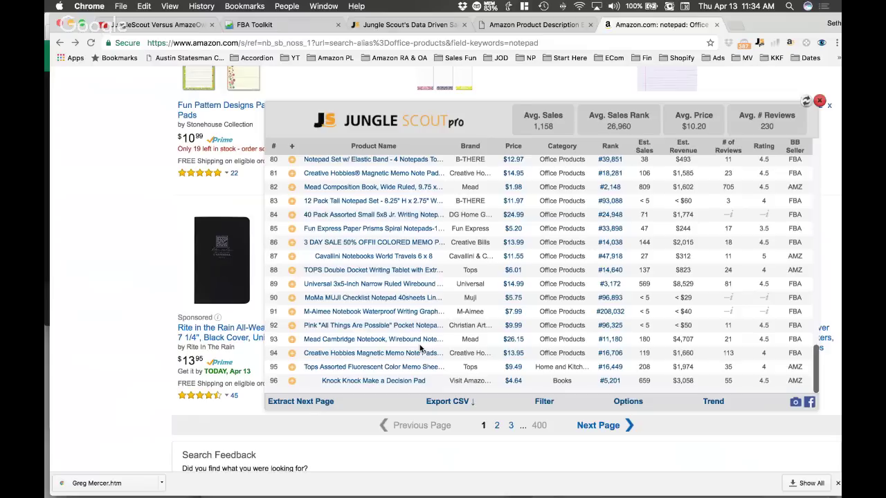
pyautogui.press('super+1')
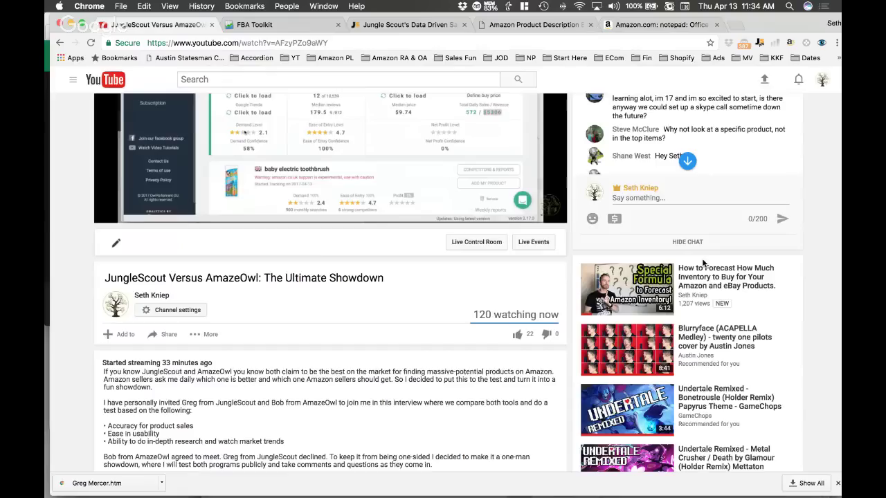
pyautogui.scroll(3, 703, 261)
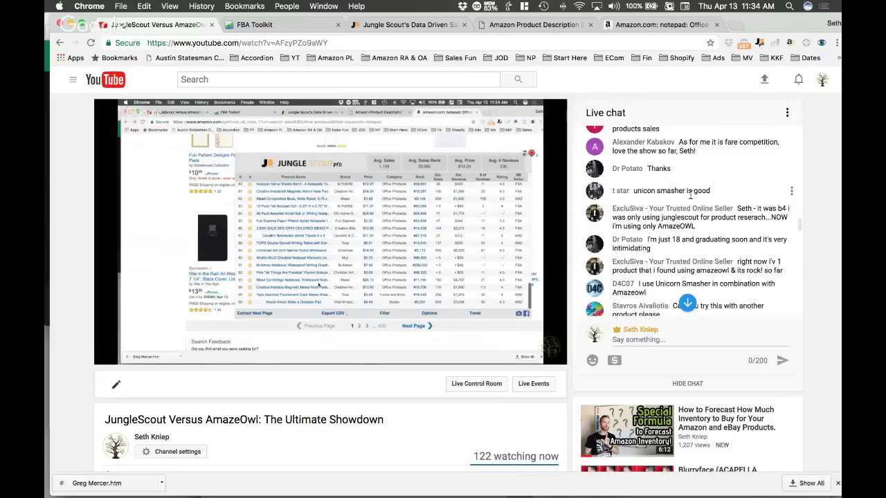
pyautogui.scroll(-1, 690, 197)
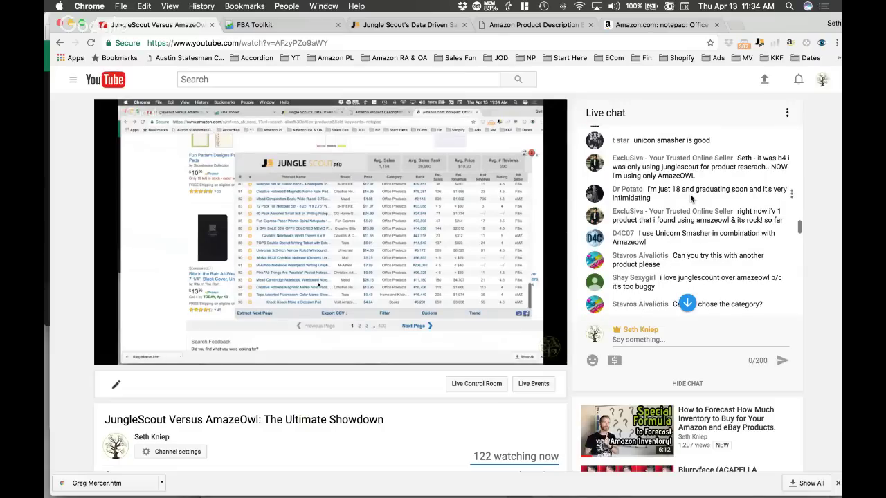
pyautogui.scroll(-1, 689, 196)
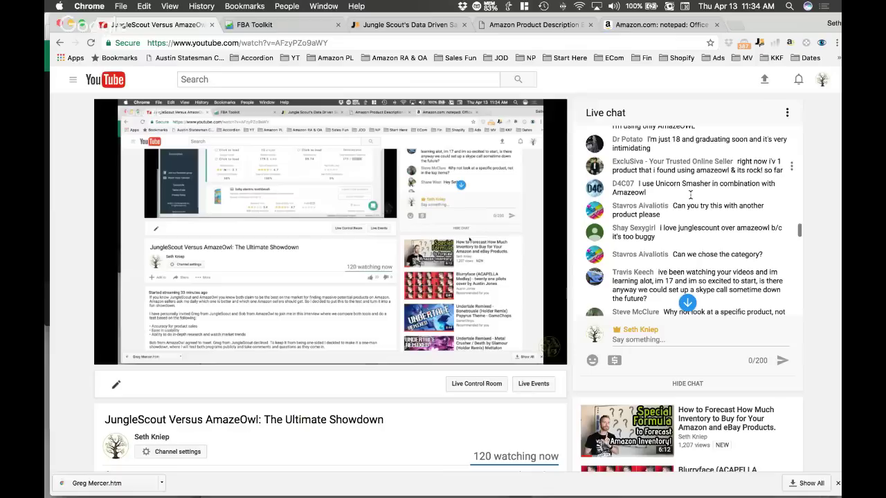
pyautogui.scroll(-1, 689, 196)
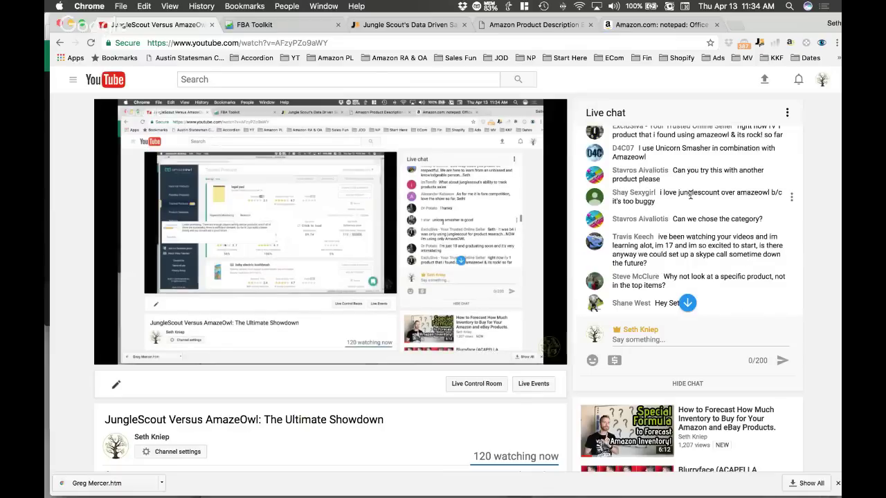
pyautogui.scroll(-1, 690, 195)
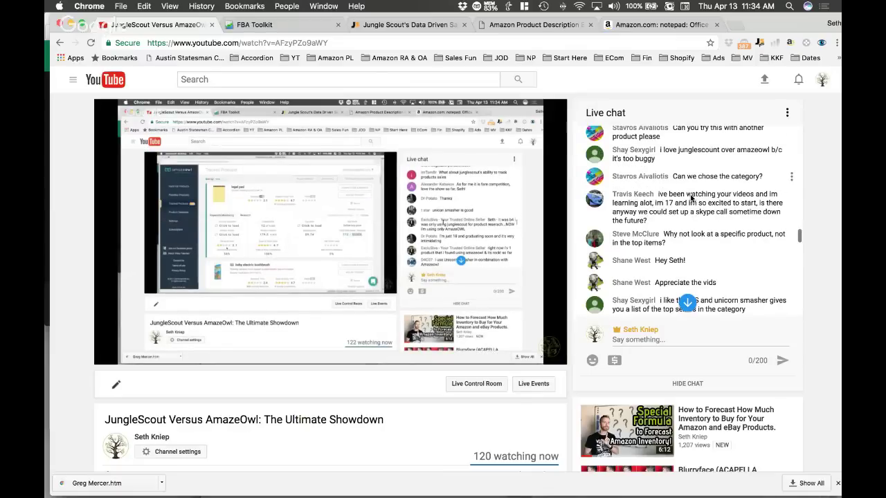
pyautogui.scroll(-1, 689, 198)
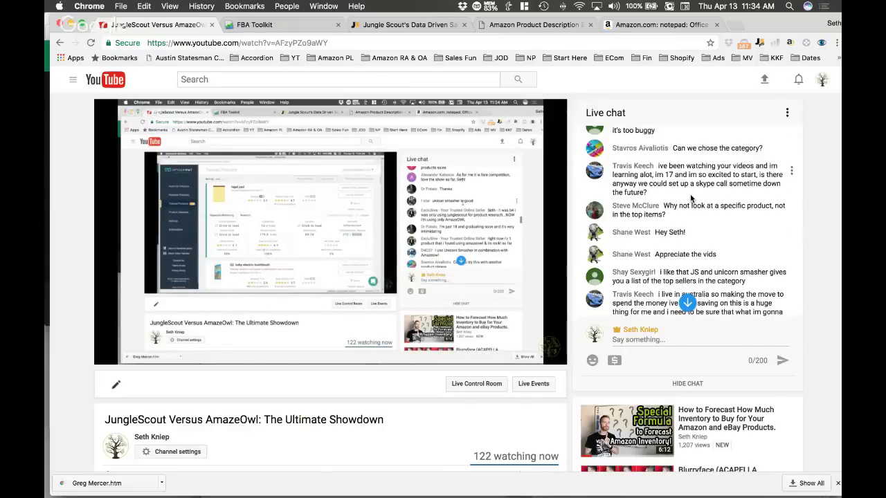
pyautogui.scroll(-5, 690, 199)
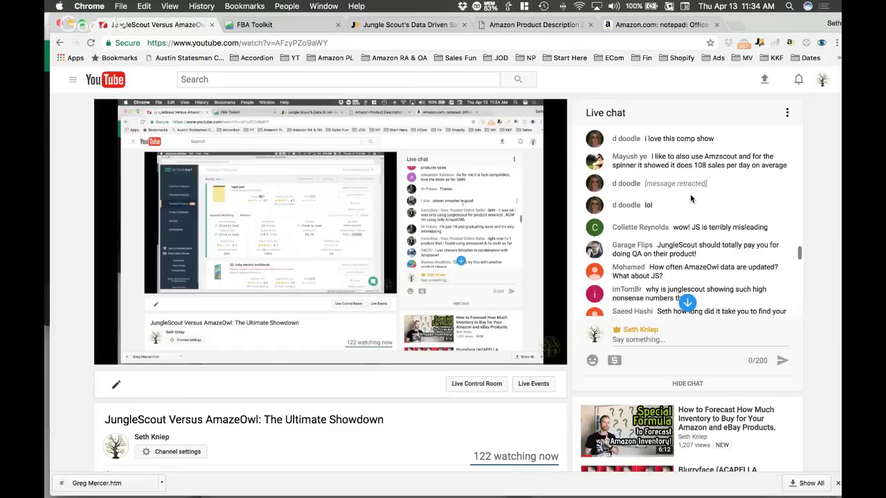
pyautogui.scroll(-5, 690, 198)
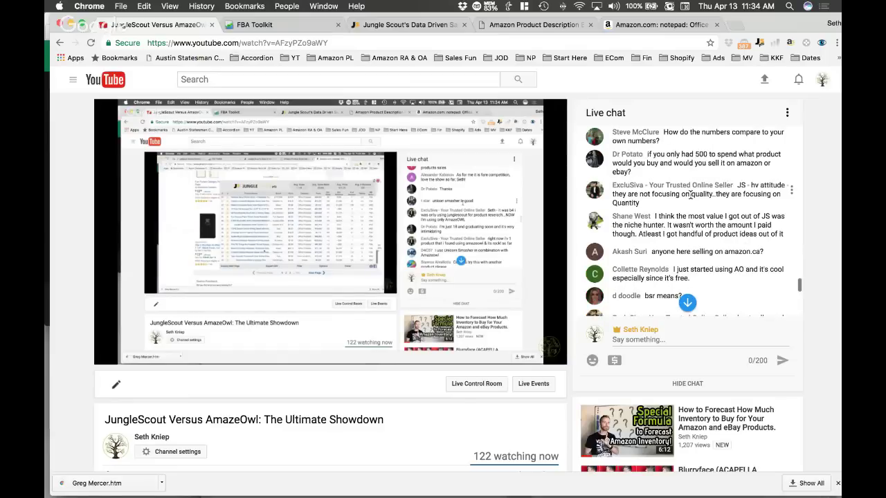
pyautogui.scroll(-5, 690, 194)
pyautogui.scroll(-1, 662, 158)
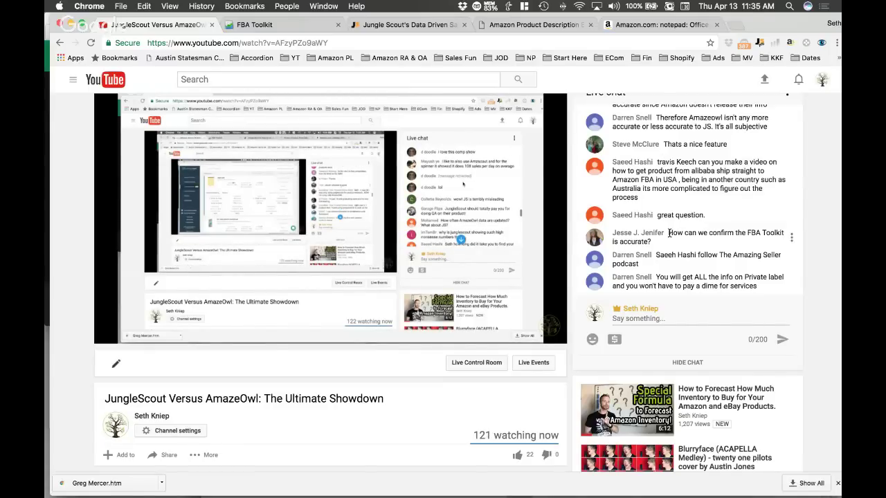
# - Highlight the chat question about confirming the FBA Toolkit's accuracy and reread the messages that follow it
pyautogui.moveTo(668, 233); pyautogui.dragTo(669, 243)
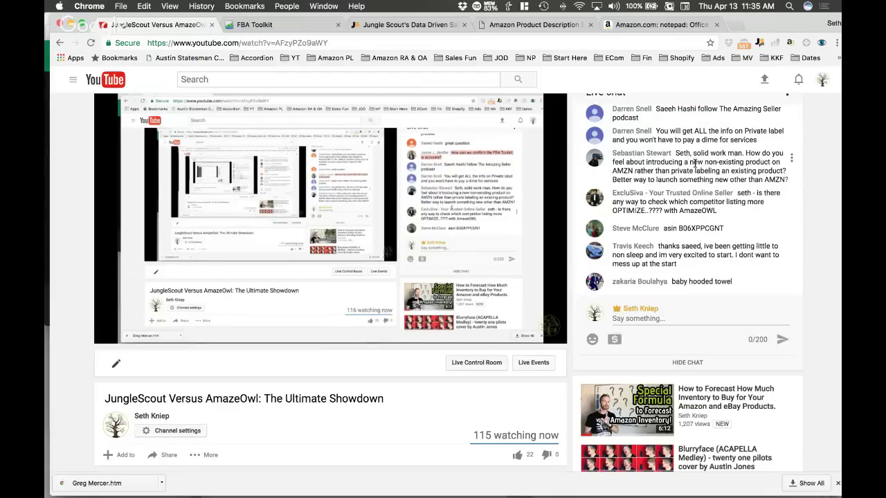
pyautogui.scroll(3, 664, 181)
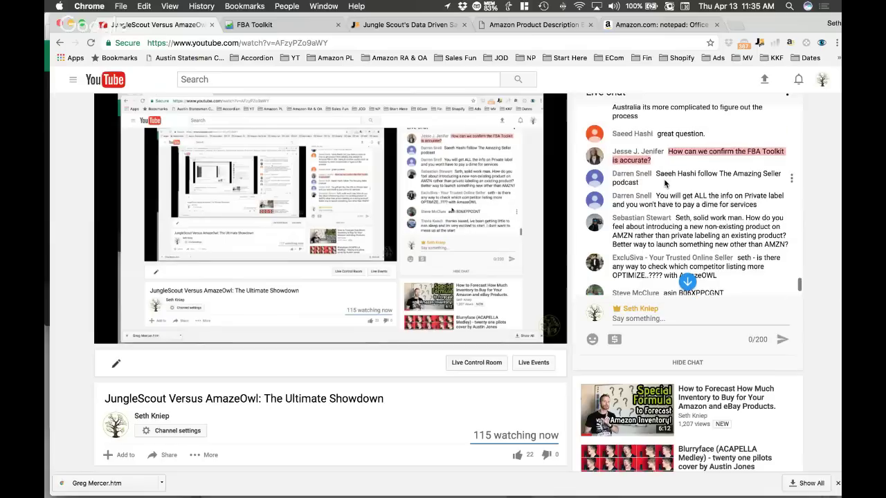
pyautogui.scroll(-2, 664, 181)
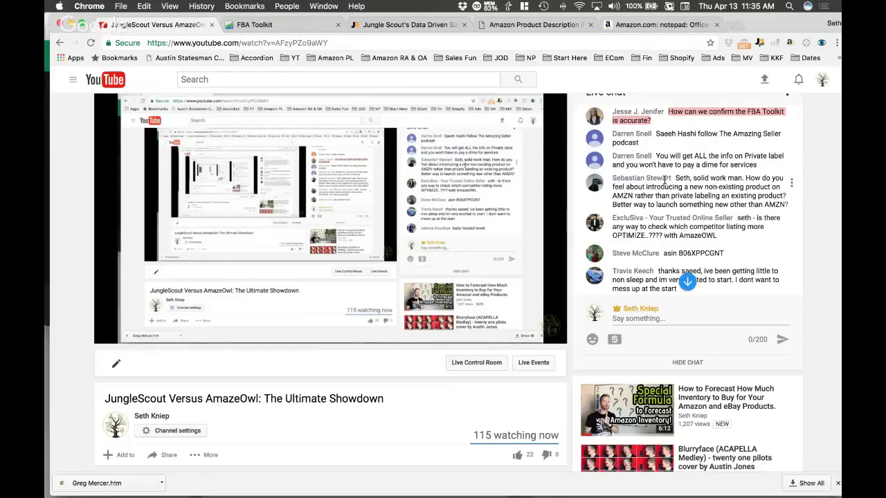
# - View the FBA Toolkit's sales rank graphs, and check AmazeOwl's tracked products before returning to Chrome
pyautogui.click(255, 26)
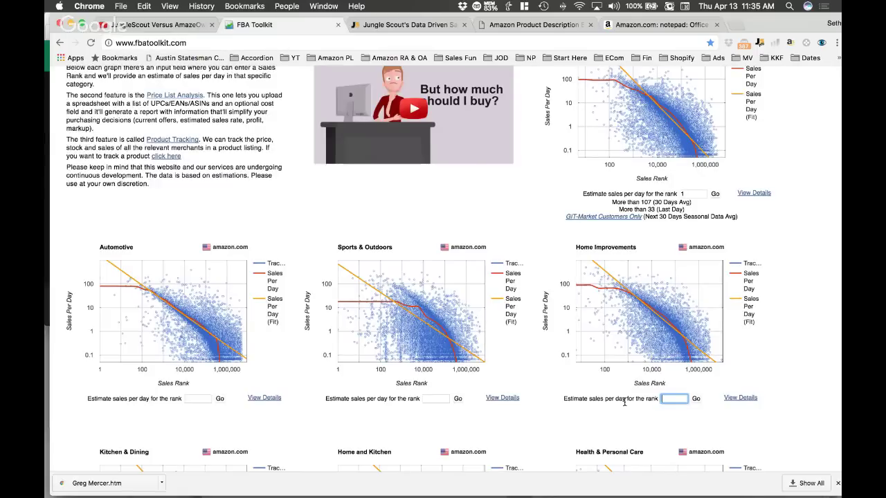
pyautogui.press('super+Tab')
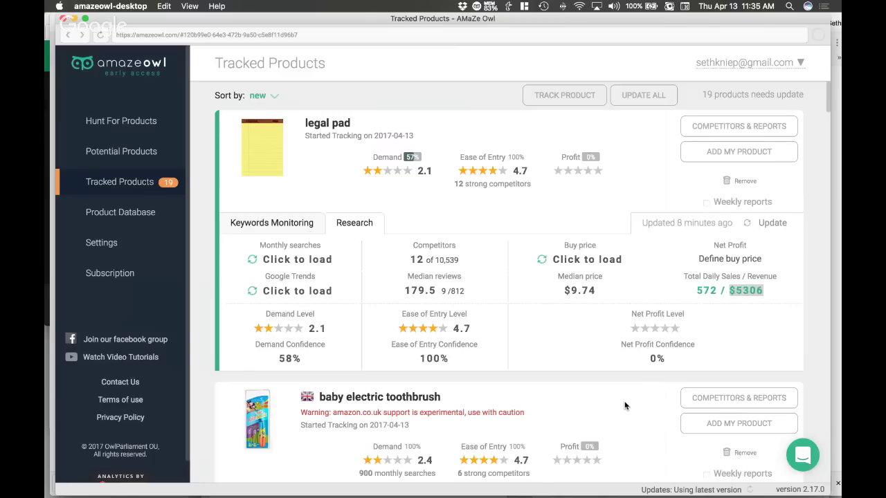
pyautogui.press('super+Tab')
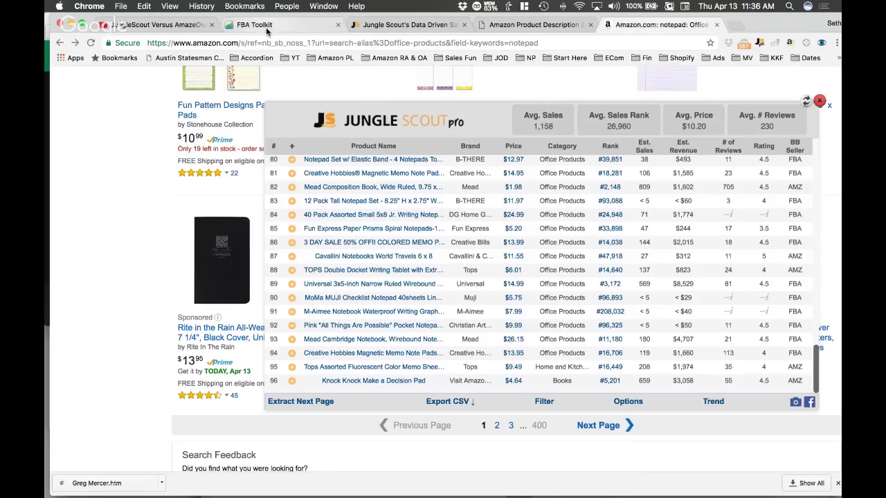
# - Copy the ASIN B06XPPCGNT from the YouTube live chat and read the product suggestions posted below it
pyautogui.click(147, 25)
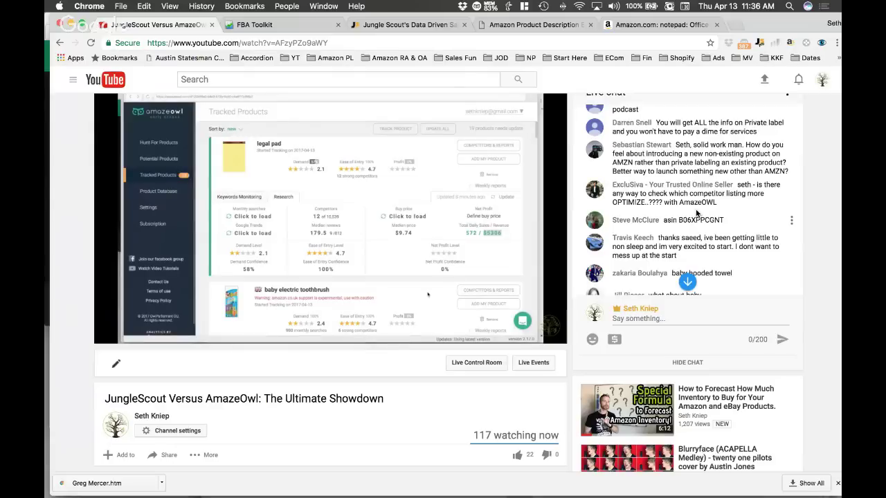
pyautogui.doubleClick(692, 219)
pyautogui.press('super+c')
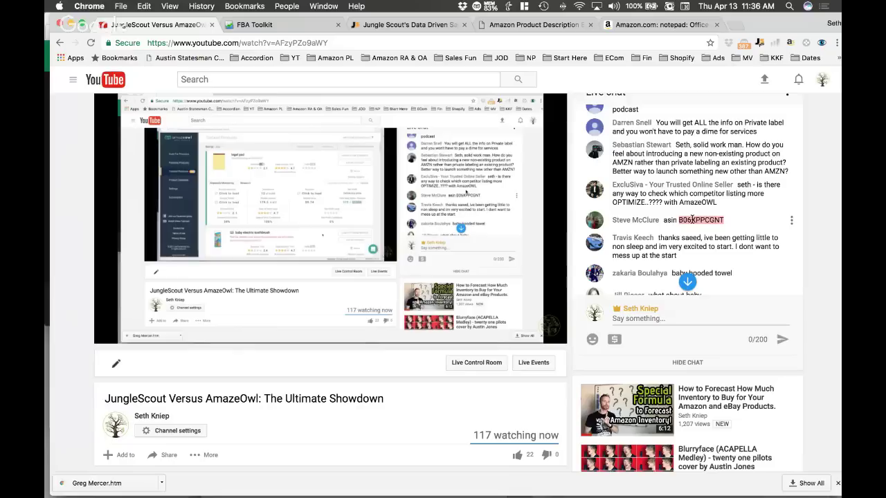
pyautogui.scroll(-2, 691, 219)
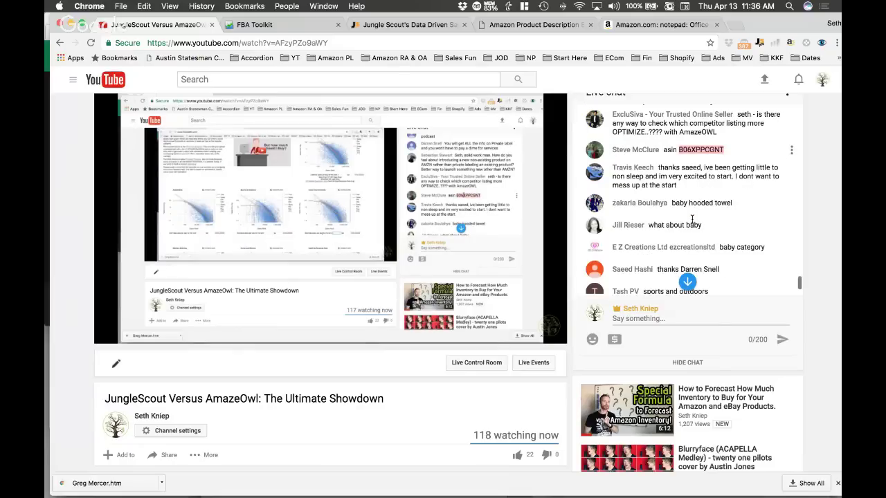
pyautogui.scroll(1, 446, 349)
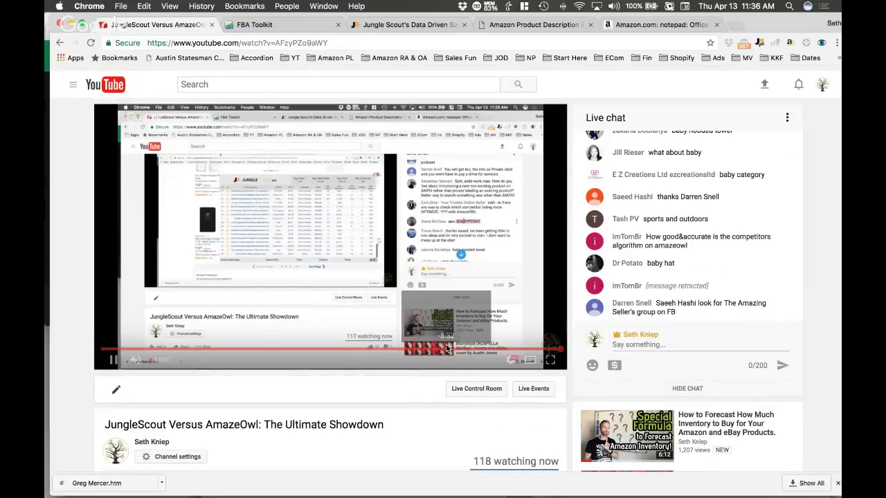
# - Search all Amazon departments for the copied ASIN B06XPPCGNT and open the PJ Masks Digital Watch listing
pyautogui.click(393, 26)
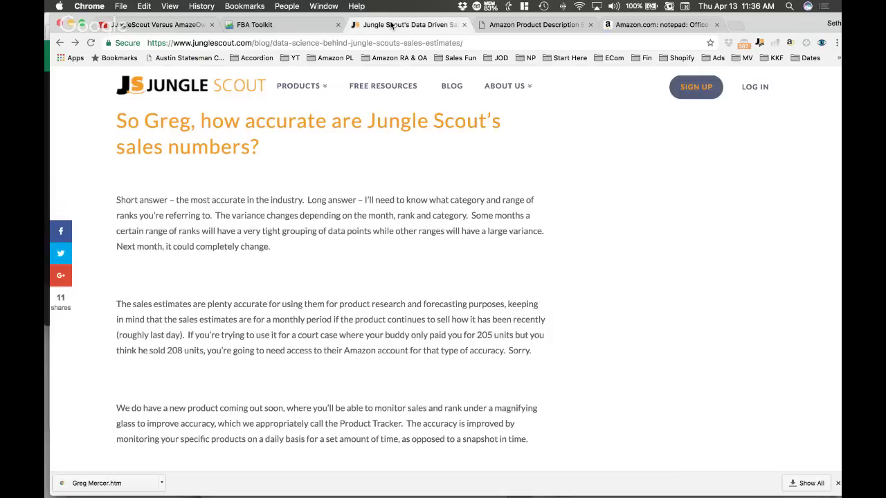
pyautogui.click(661, 26)
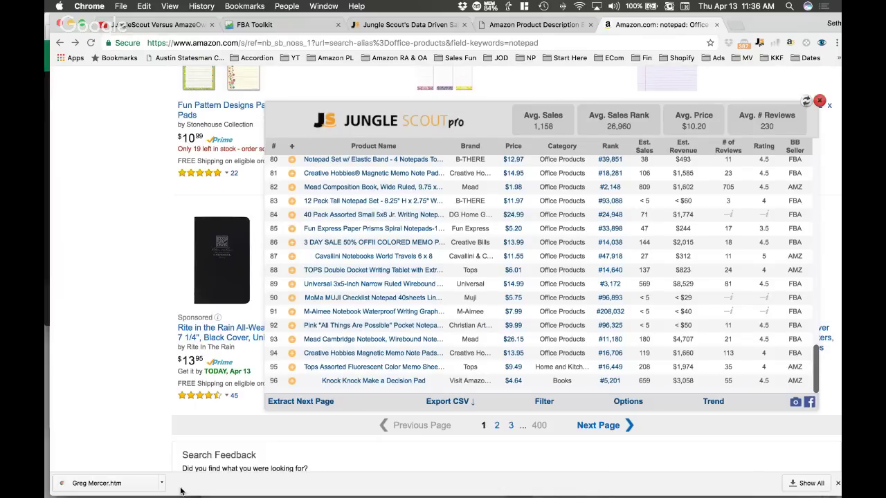
pyautogui.moveTo(162, 489)
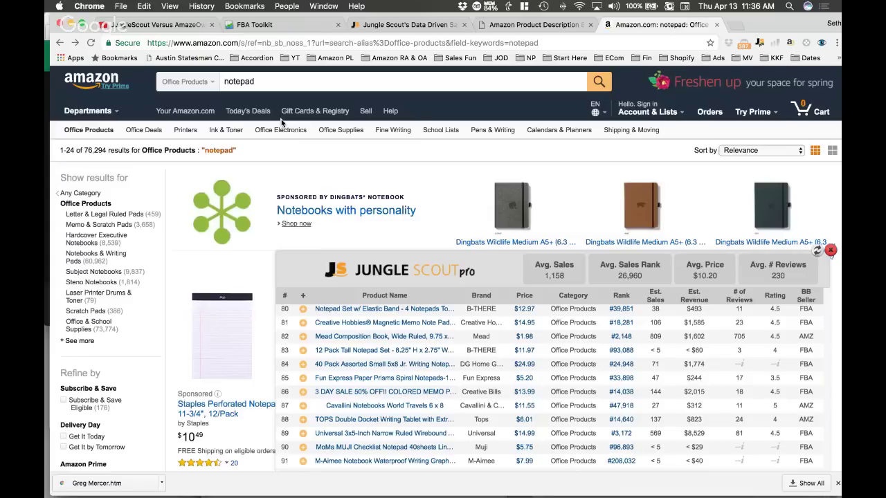
pyautogui.click(138, 79)
pyautogui.click(242, 81)
pyautogui.press('super+v')
pyautogui.press('Return')
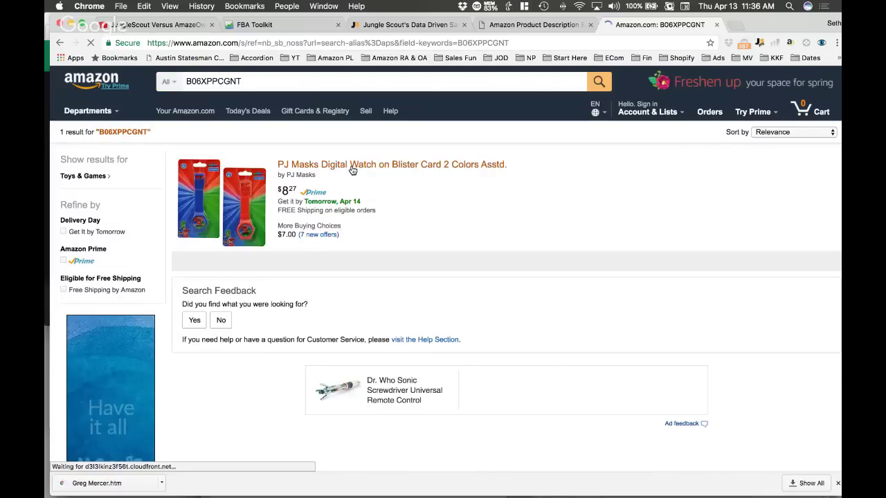
pyautogui.click(352, 166)
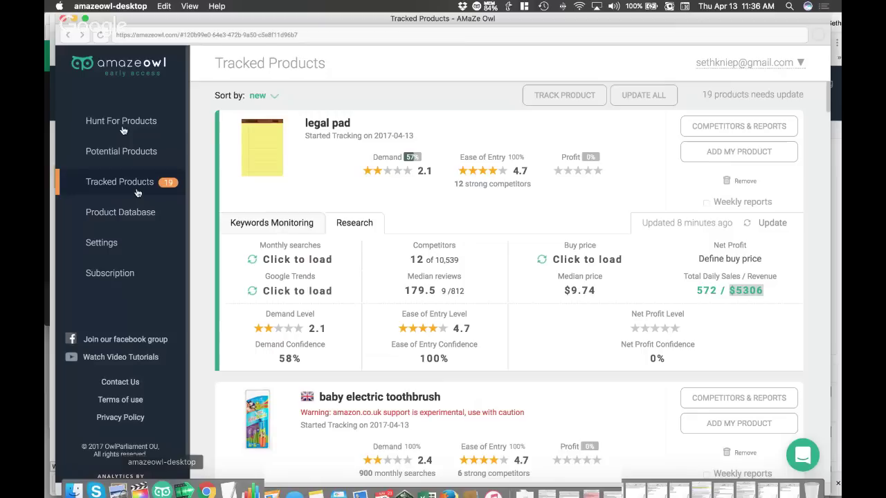
# - Hunt for ASIN B06XPPCGNT on Amazon.com in AmazeOwl and save the PJ Masks Digital Watch result
pyautogui.click(138, 122)
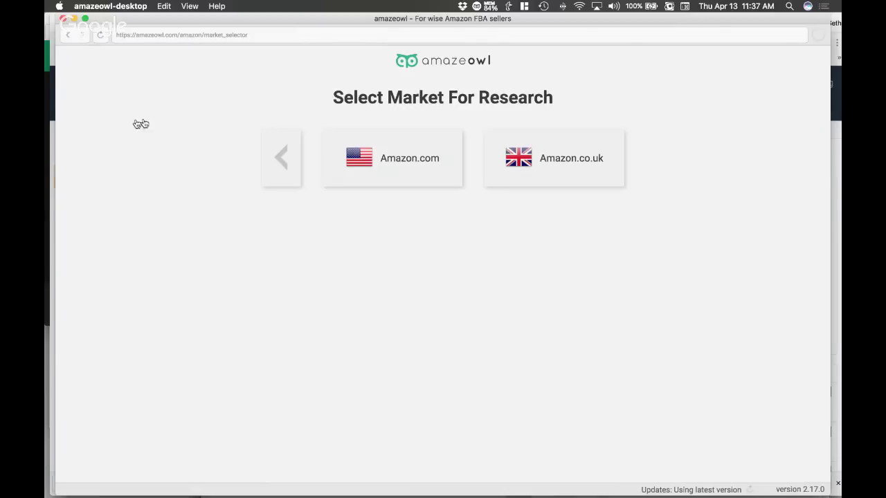
pyautogui.click(389, 163)
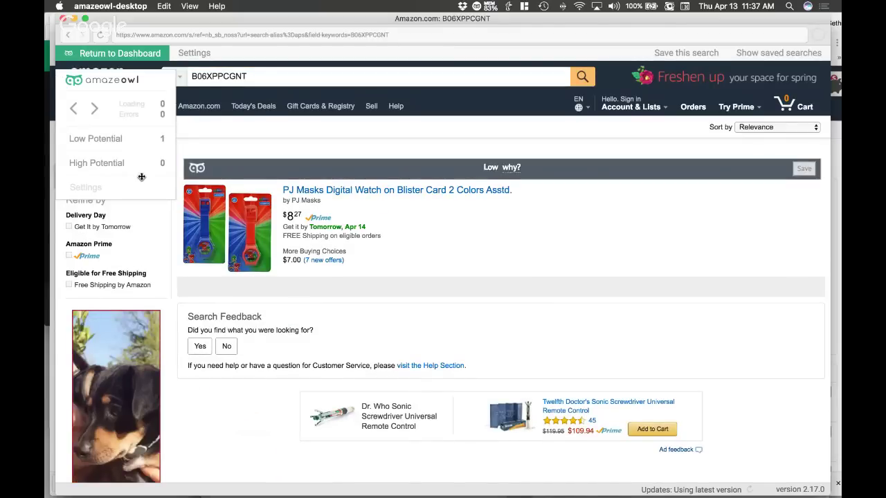
pyautogui.click(806, 172)
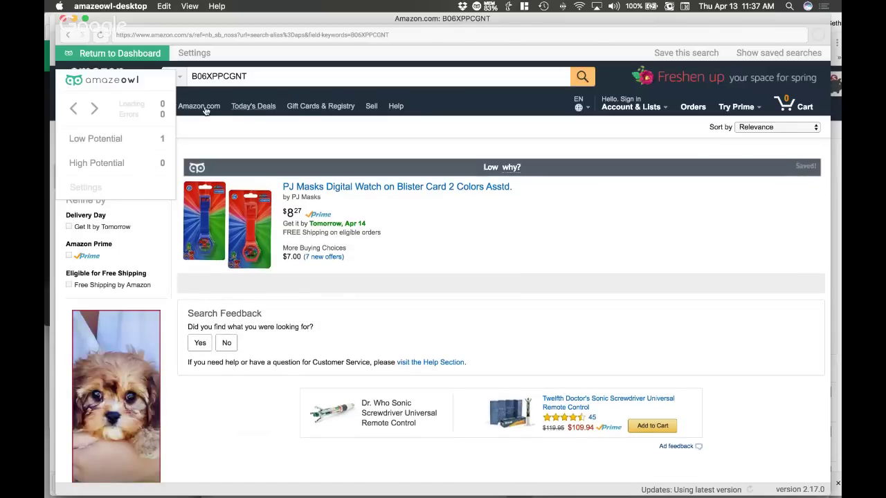
# - Return to the AmazeOwl dashboard, open the potential products, and highlight the PJ Masks watch's daily sales estimate and sales rank number
pyautogui.click(86, 54)
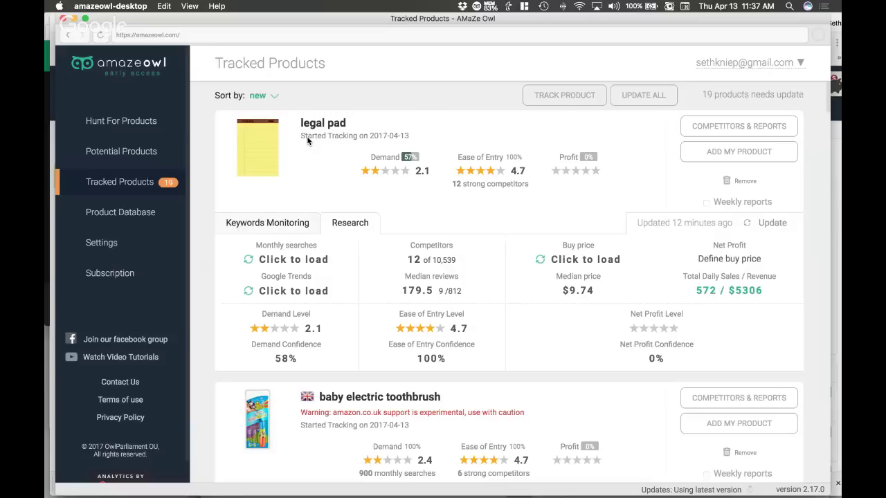
pyautogui.click(142, 150)
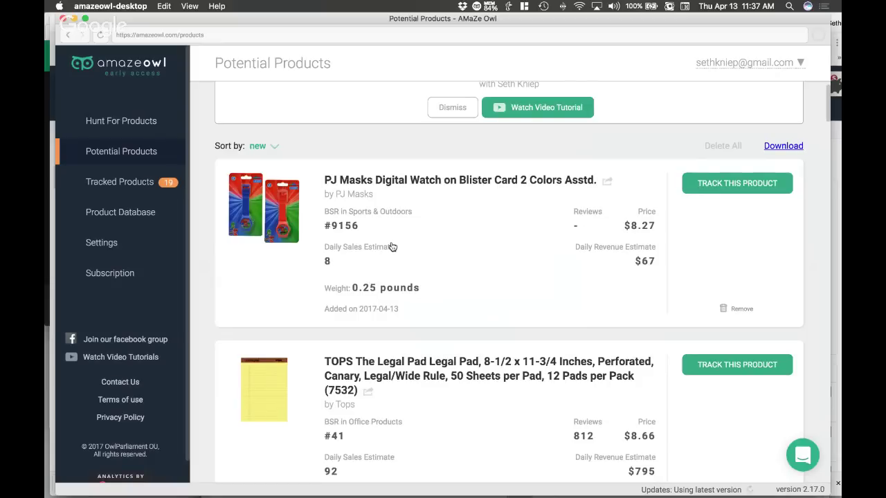
pyautogui.moveTo(327, 261); pyautogui.dragTo(320, 261)
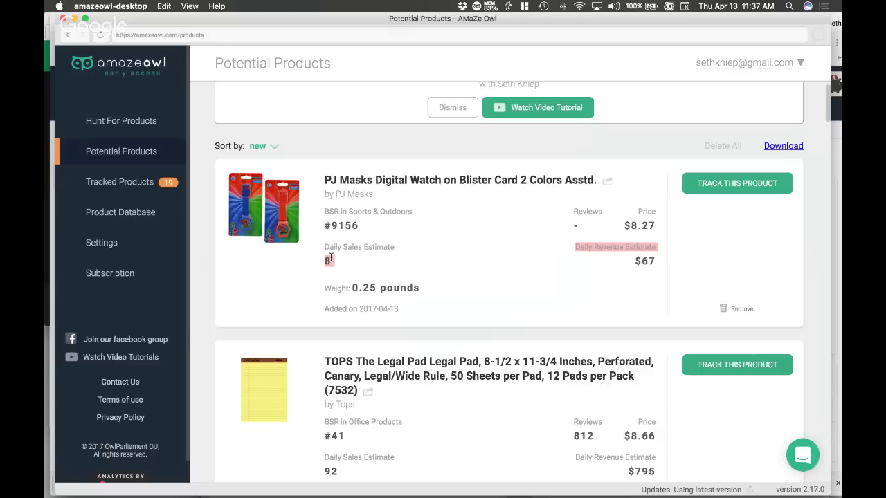
pyautogui.moveTo(332, 226); pyautogui.dragTo(361, 225)
# - Switch to Chrome, run Jungle Scout on the PJ Masks Digital Watch listing, and move its results window higher
pyautogui.press('super+Tab')
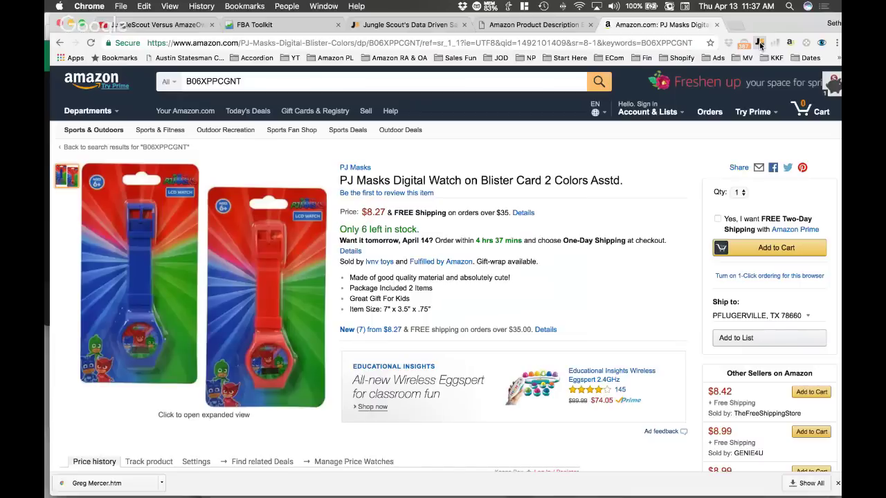
pyautogui.click(760, 44)
pyautogui.moveTo(481, 269); pyautogui.dragTo(481, 161)
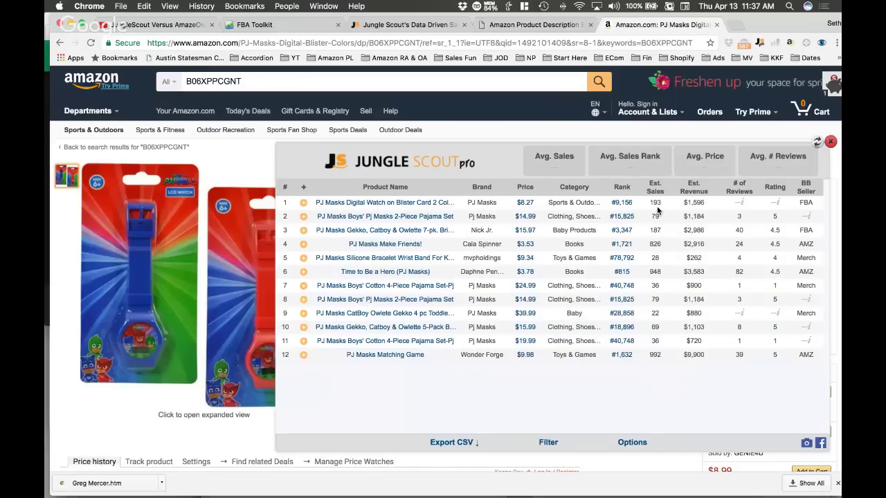
# - Calculate 193/30 in Spotlight to convert Jungle Scout's monthly sales estimate for the watch to a daily figure
pyautogui.press('super+space')
pyautogui.write('193')
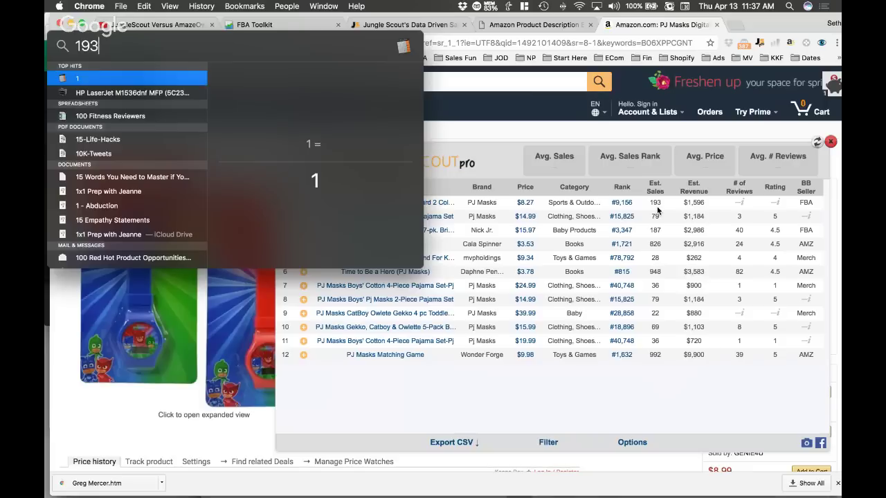
pyautogui.write('/30')
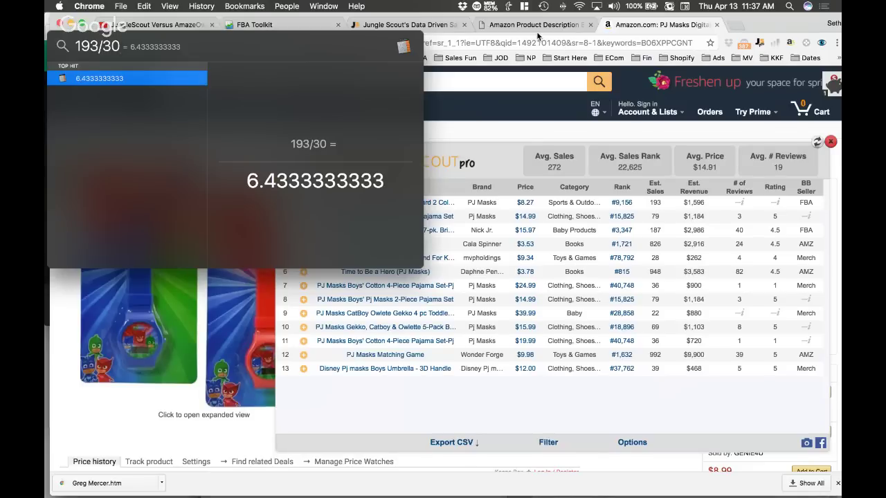
pyautogui.press('Escape')
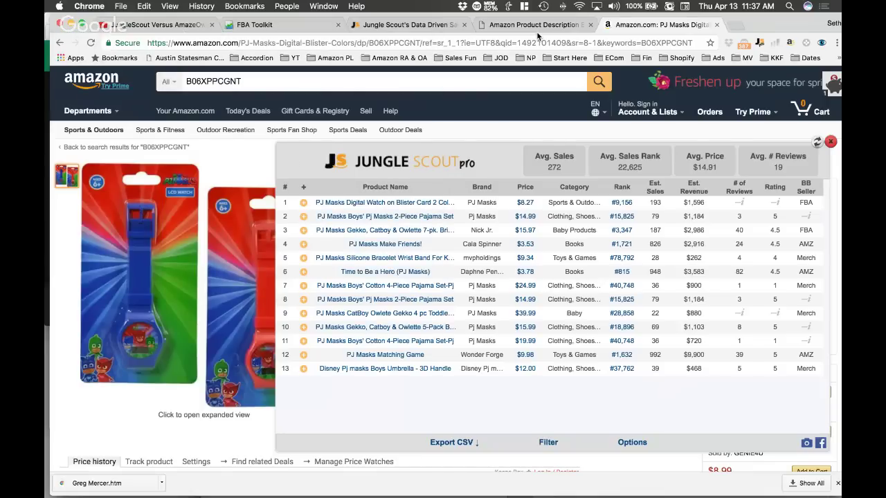
# - Estimate sales per day for rank 9156 in the FBA Toolkit's amazon.com Sports & Outdoors category
pyautogui.click(254, 25)
pyautogui.click(434, 399)
pyautogui.write('9156')
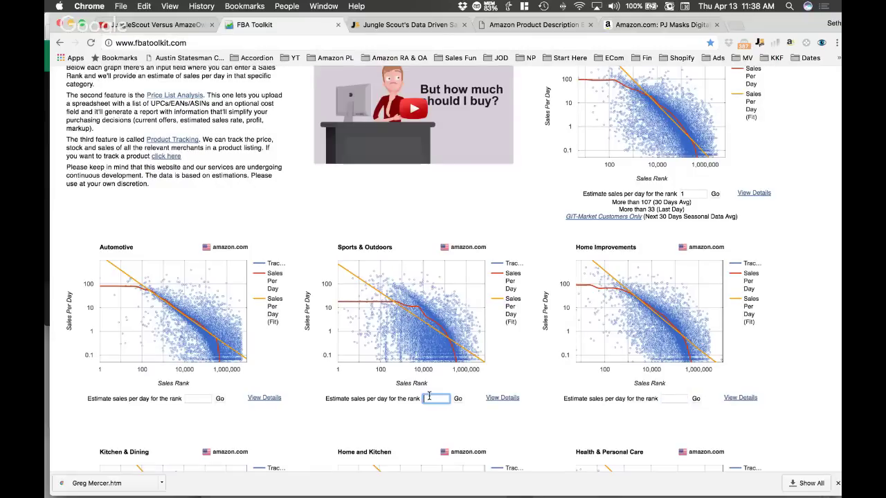
pyautogui.click(457, 399)
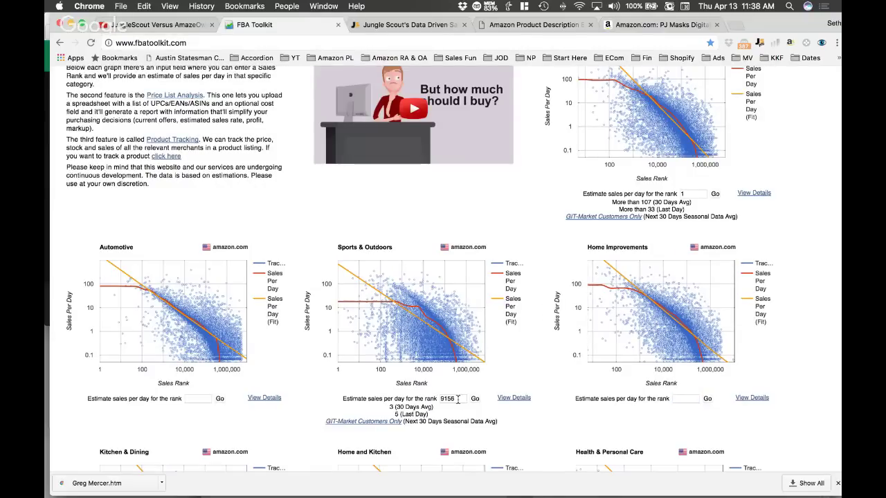
pyautogui.scroll(-3, 457, 399)
# - Compare the PJ Masks watch's daily sales estimate in AmazeOwl with the FBA Toolkit result and Jungle Scout's estimated sales
pyautogui.moveTo(157, 487)
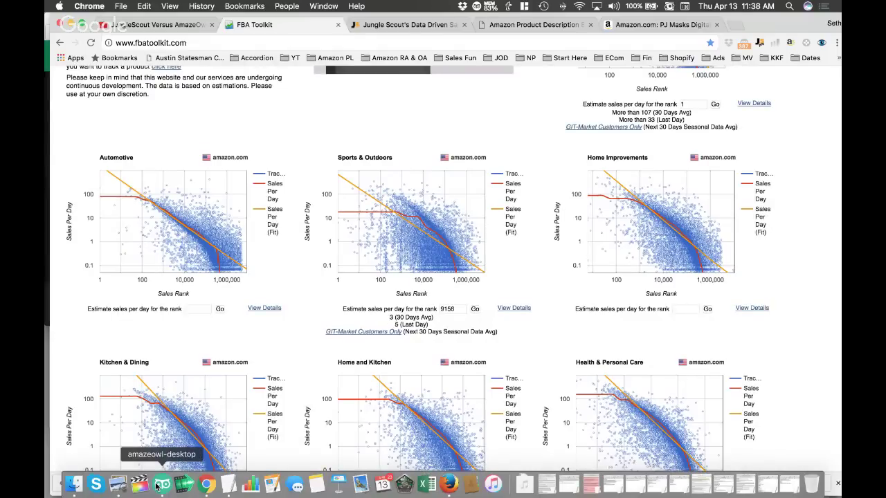
pyautogui.click(159, 485)
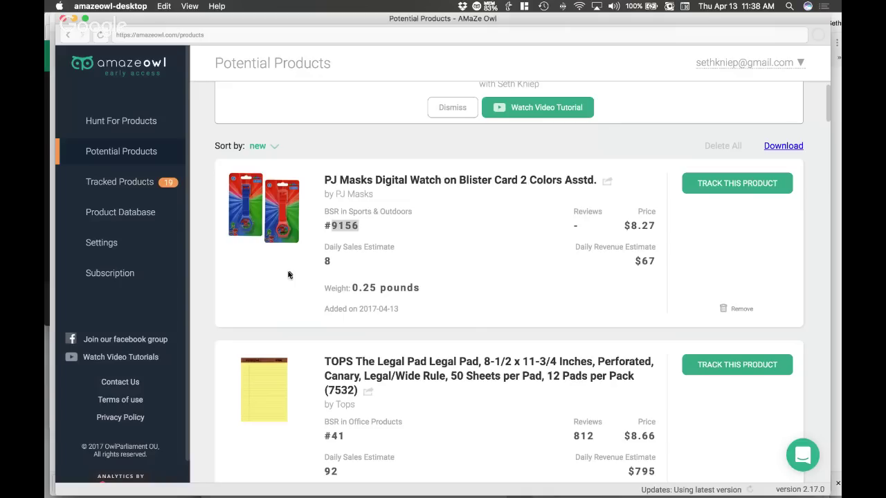
pyautogui.press('super+Tab')
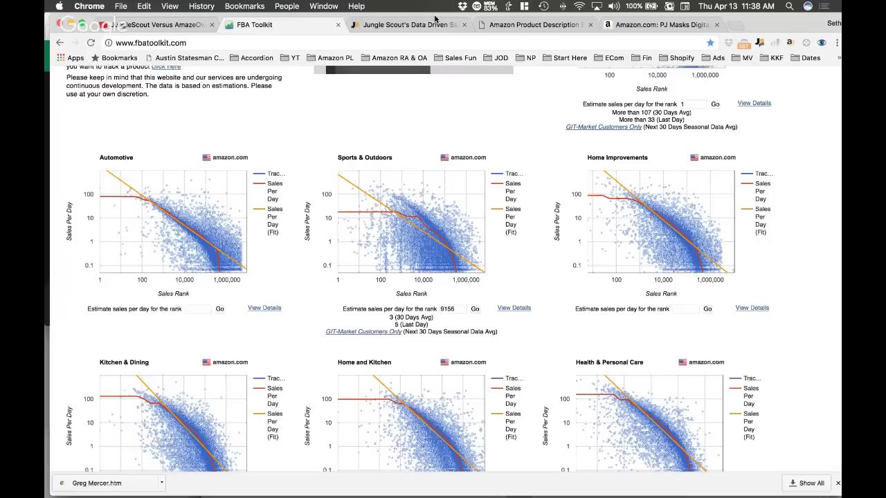
pyautogui.click(657, 24)
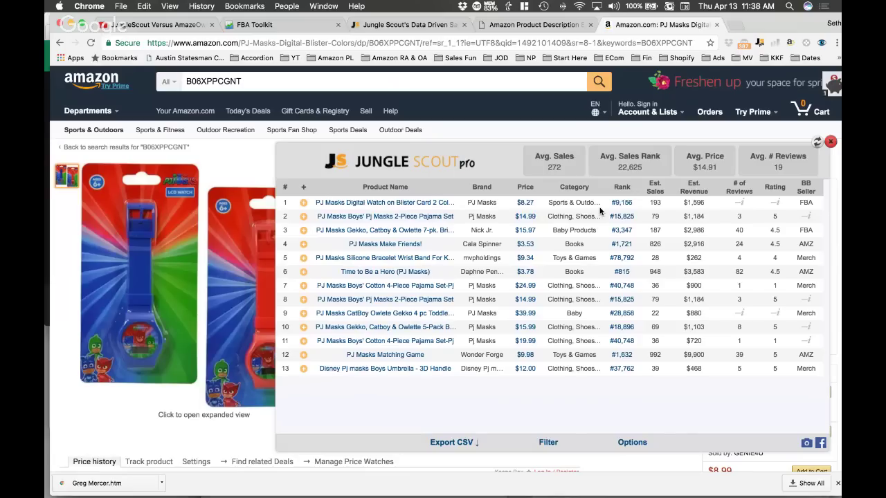
pyautogui.press('super+Tab')
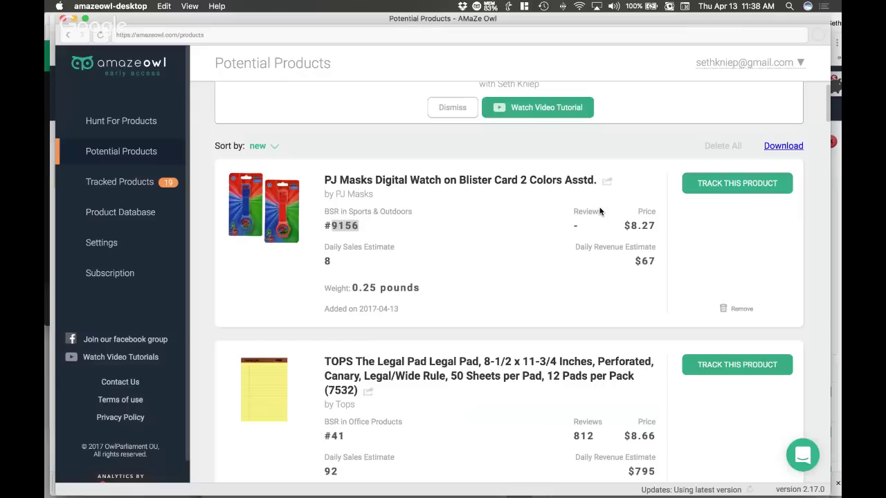
# - Highlight the FBA Toolkit's 30-day sales average for Sports & Outdoors and check it against AmazeOwl's daily sales estimate
pyautogui.press('super+Tab')
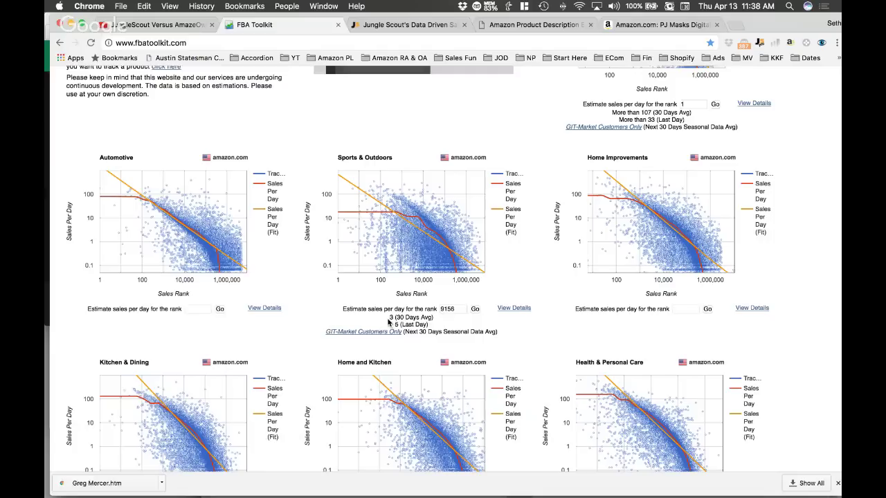
pyautogui.moveTo(388, 317); pyautogui.dragTo(436, 317)
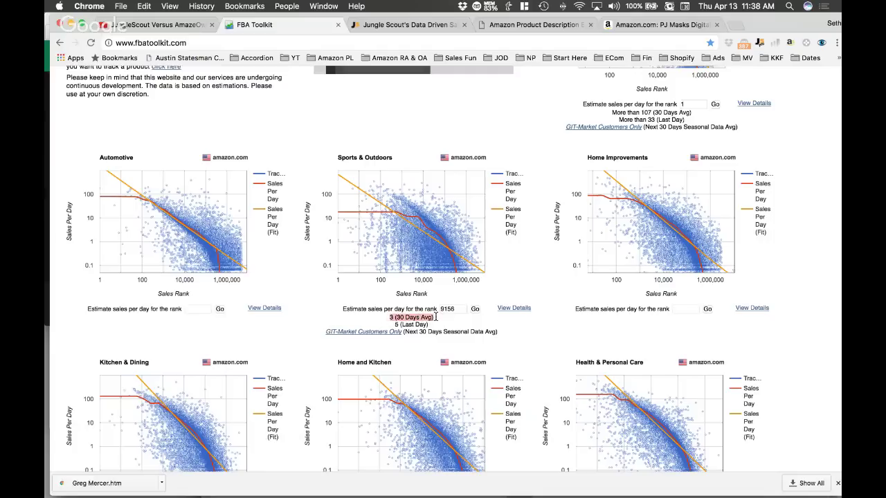
pyautogui.press('super+Tab')
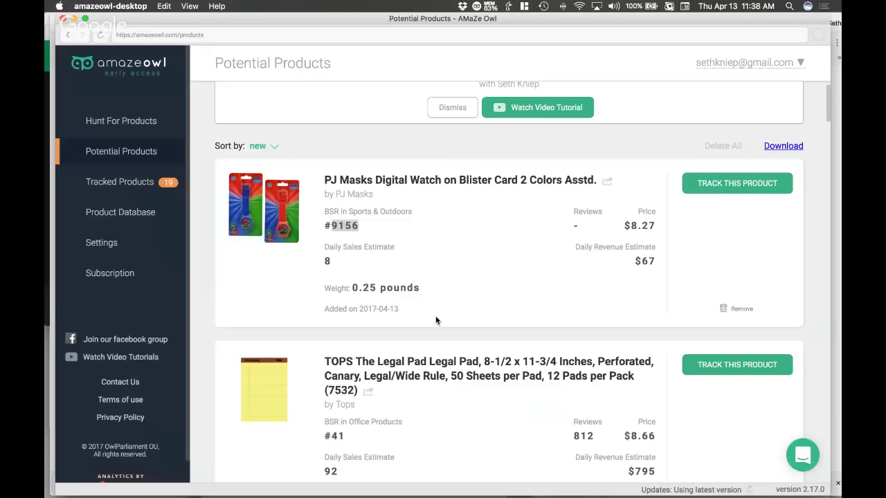
pyautogui.press('super+Tab')
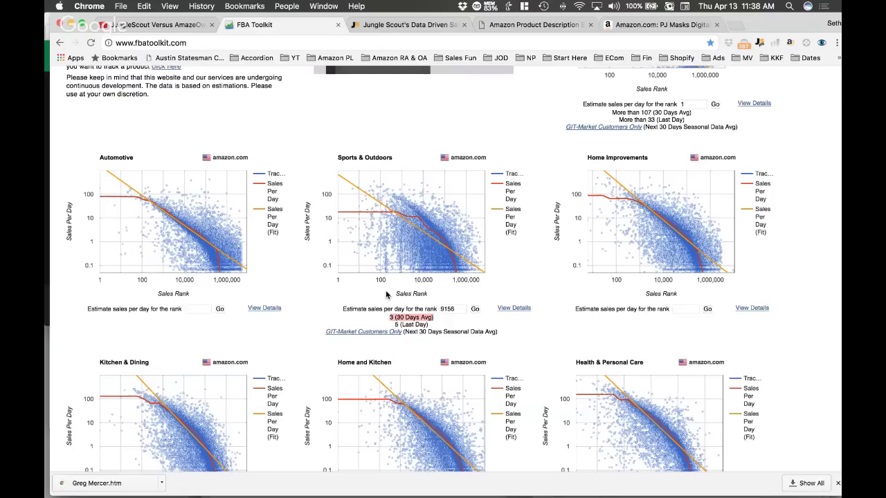
# - Recheck Jungle Scout's results and the 193/30 calculation for the watch, and return to the FBA Toolkit estimate
pyautogui.click(638, 28)
pyautogui.press('super+space')
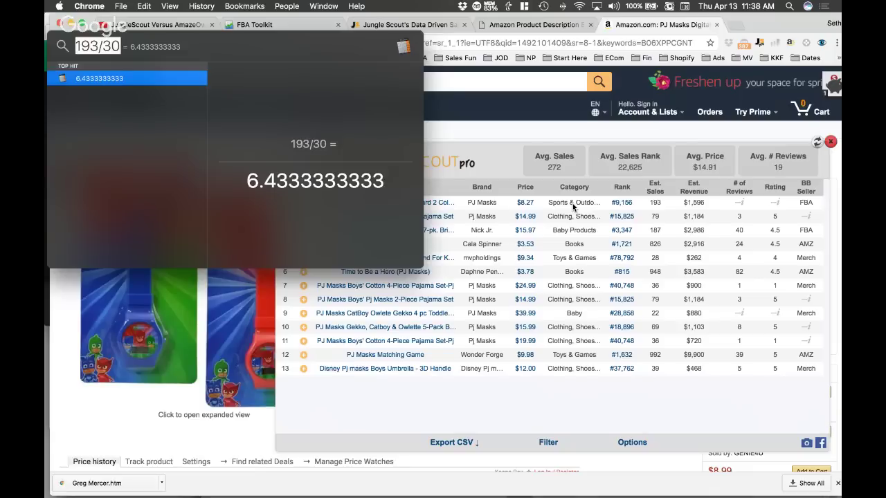
pyautogui.press('Escape')
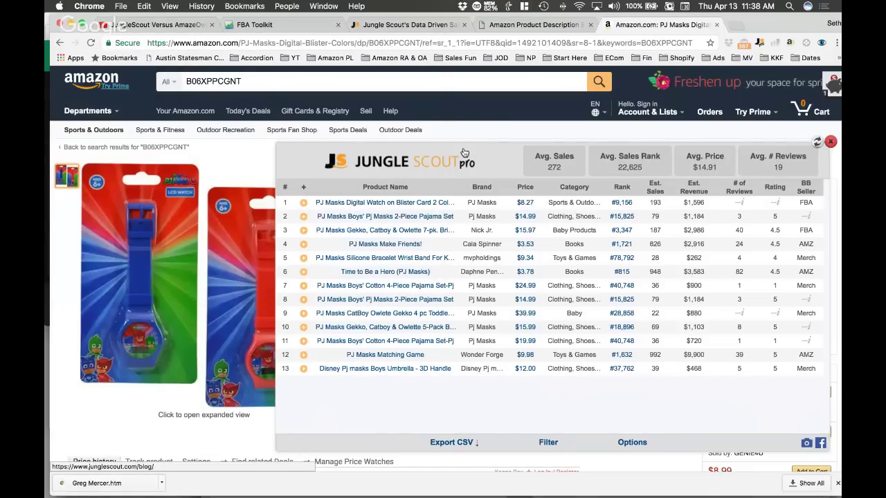
pyautogui.click(267, 25)
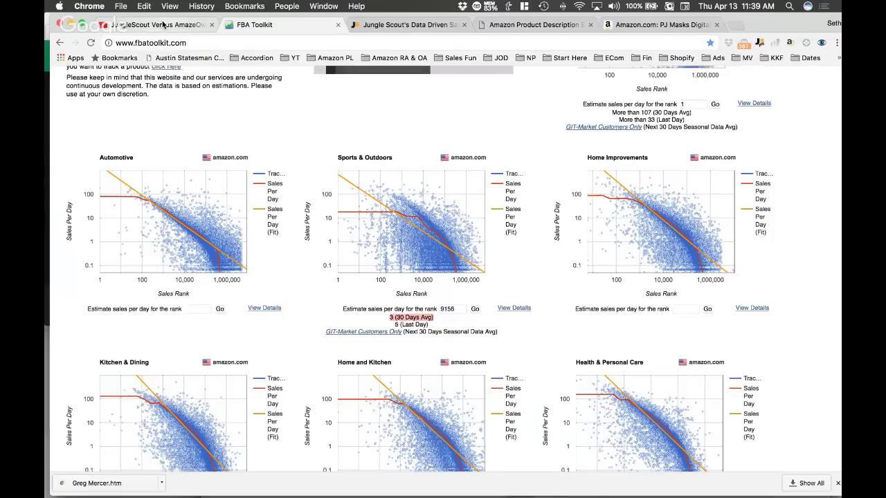
# - Read the YouTube live chat messages about AmazeOwl's price, its extra steps, using both tools, and the comparison's objectivity
pyautogui.click(163, 24)
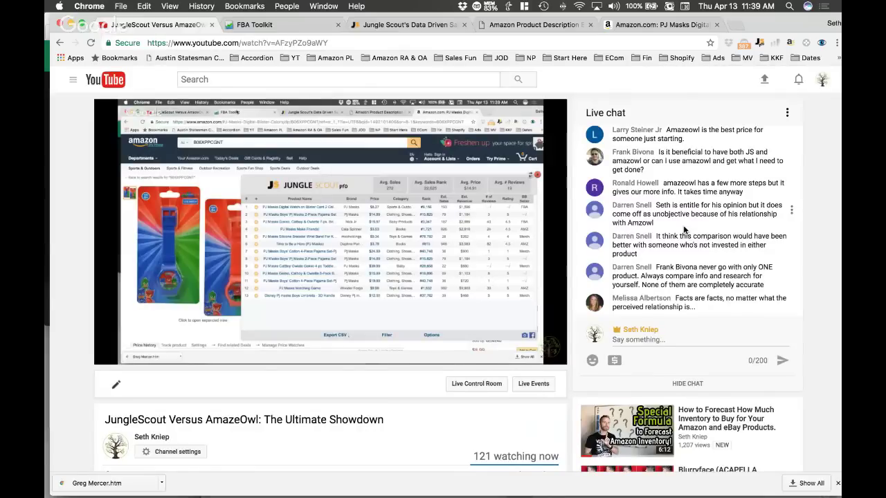
pyautogui.scroll(-2, 683, 231)
pyautogui.scroll(-2, 684, 229)
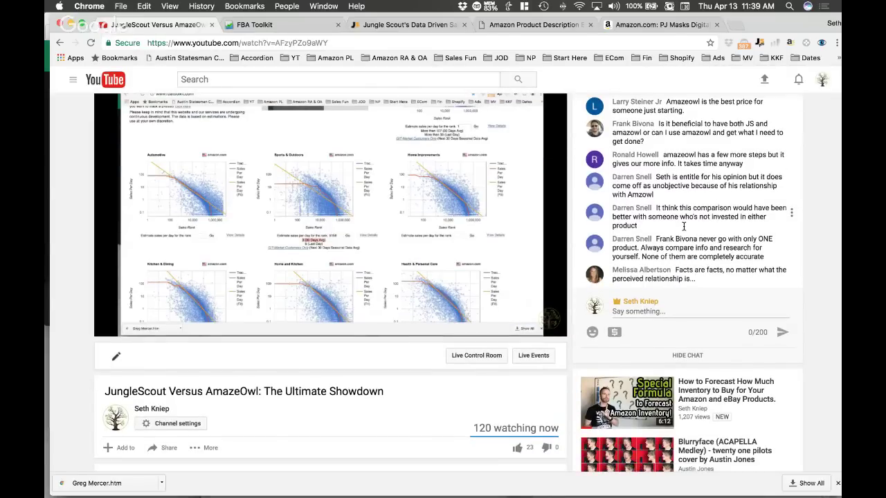
pyautogui.scroll(1, 684, 226)
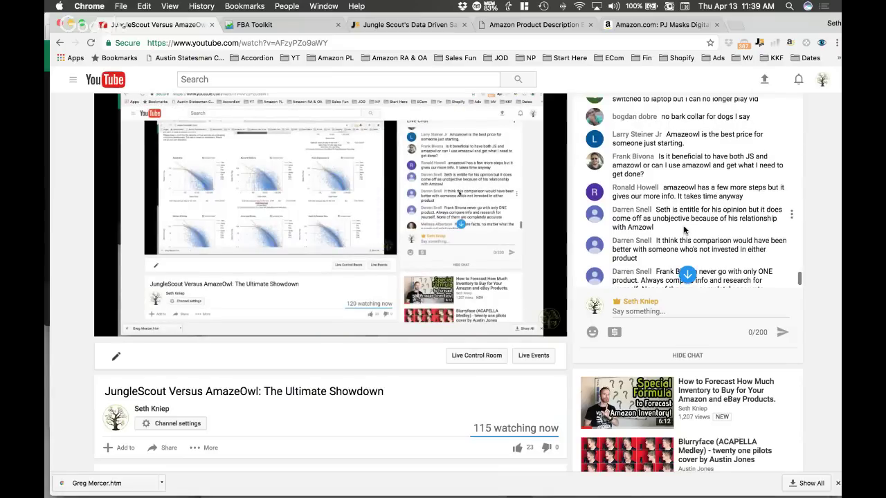
pyautogui.scroll(1, 681, 229)
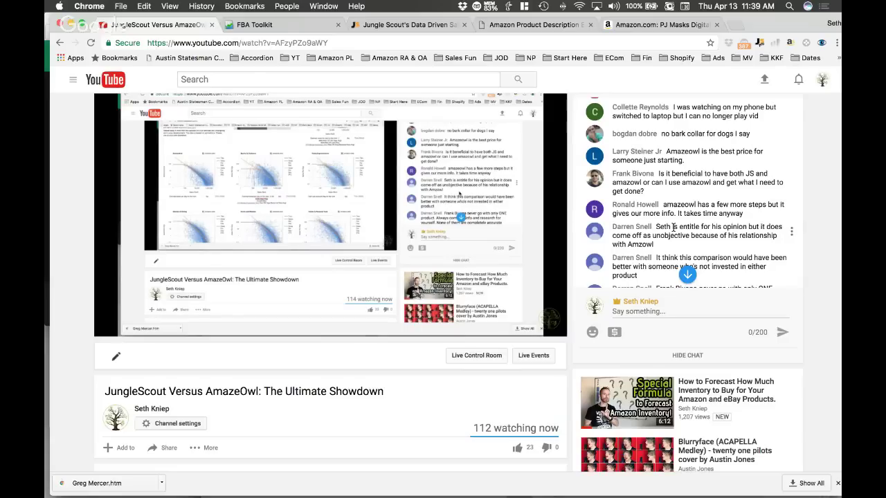
pyautogui.scroll(1, 673, 227)
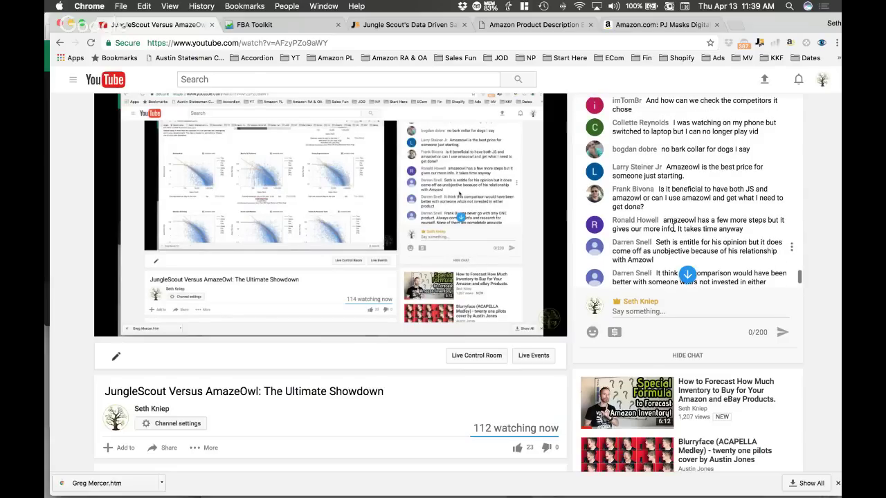
pyautogui.scroll(1, 672, 227)
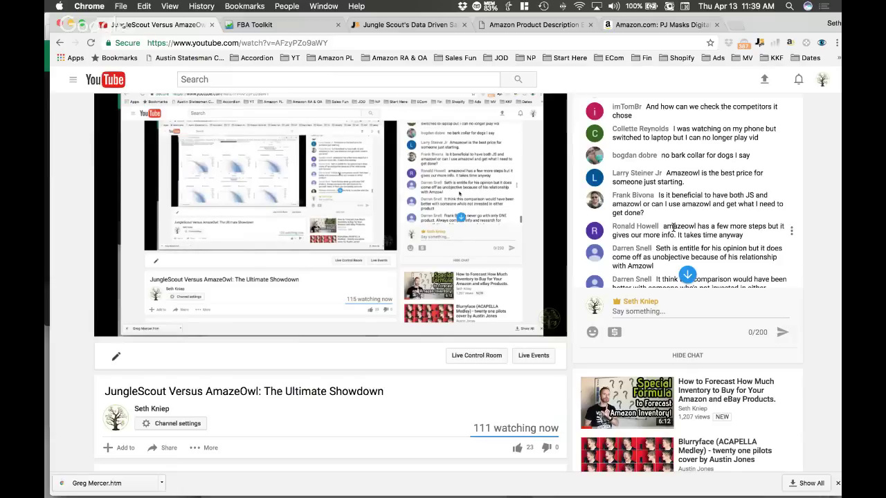
pyautogui.scroll(1, 673, 229)
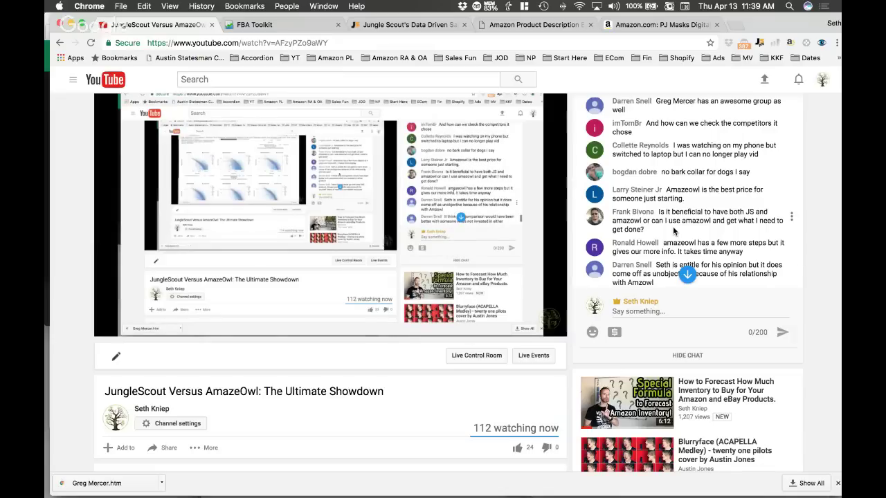
pyautogui.scroll(1, 673, 228)
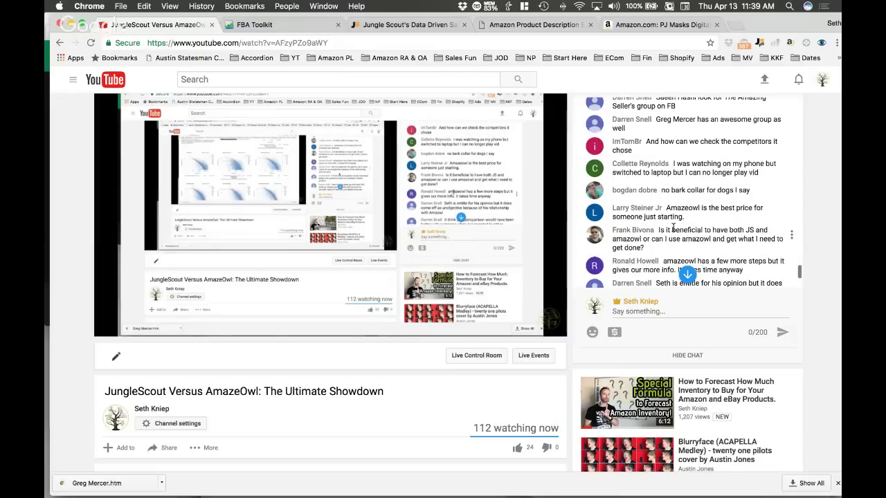
pyautogui.scroll(1, 673, 228)
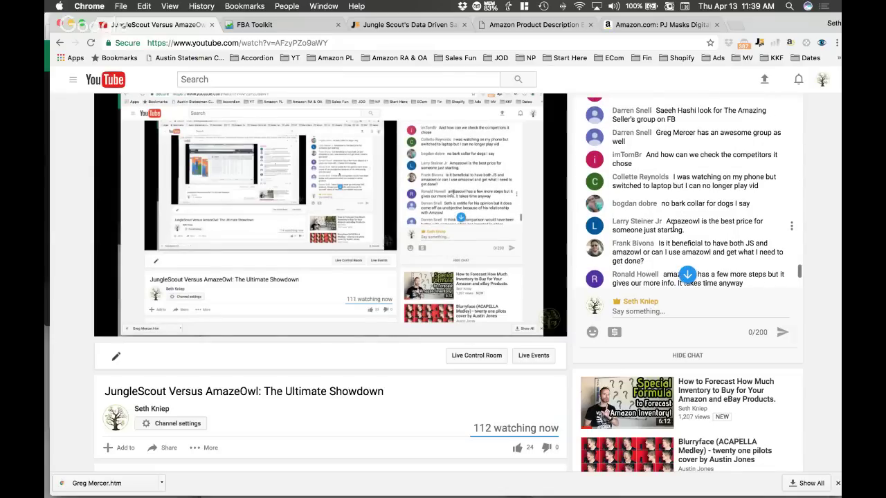
pyautogui.scroll(2, 671, 227)
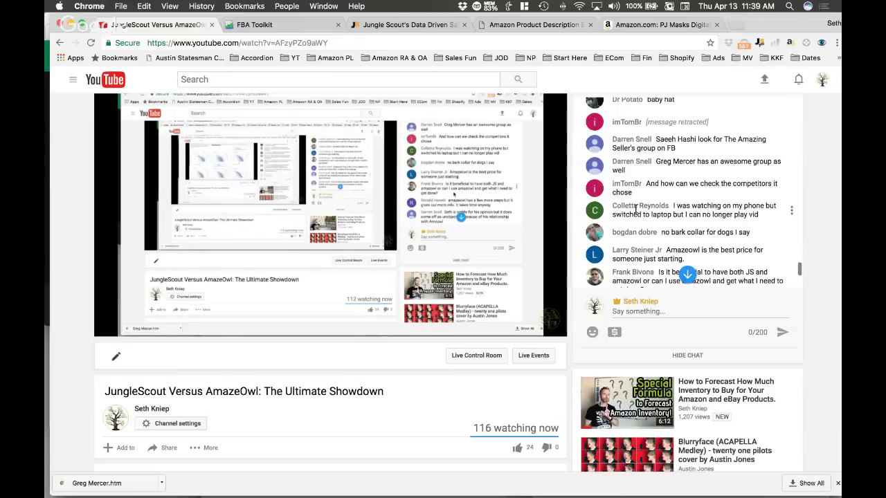
# - Review the earlier and newest live chat messages about seller groups, competitor accuracy and objectivity
pyautogui.scroll(3, 635, 209)
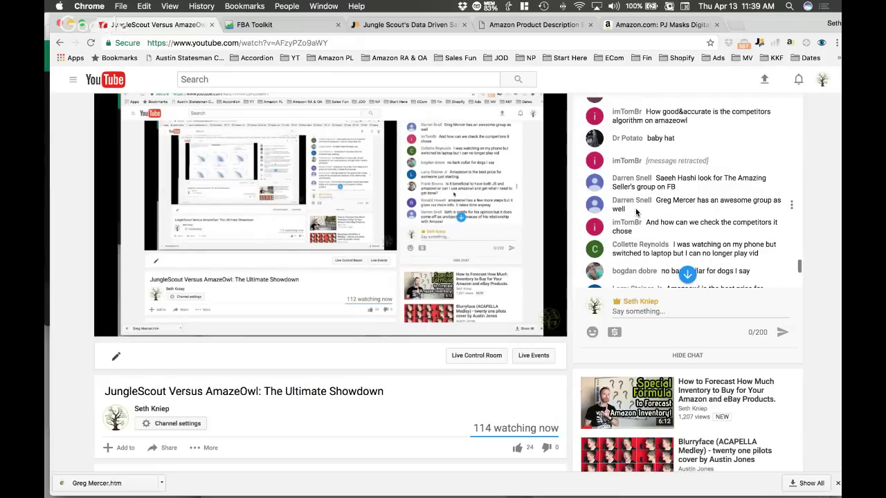
pyautogui.scroll(2, 671, 197)
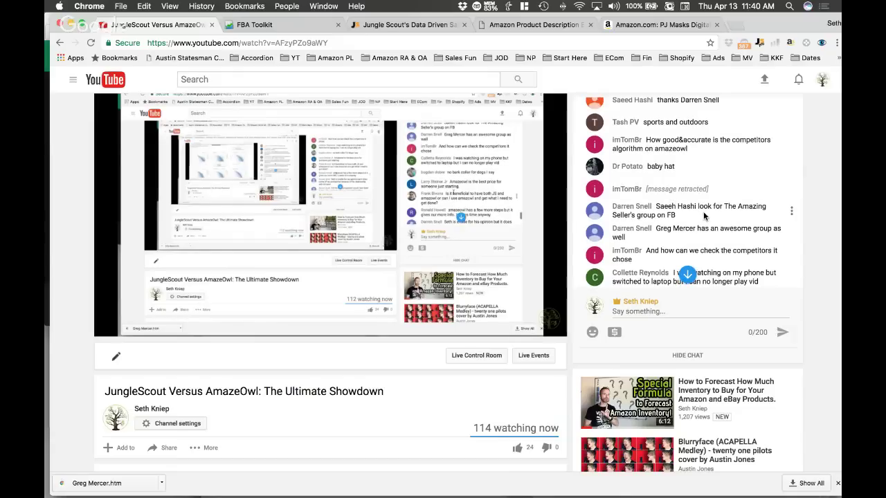
pyautogui.scroll(-5, 703, 216)
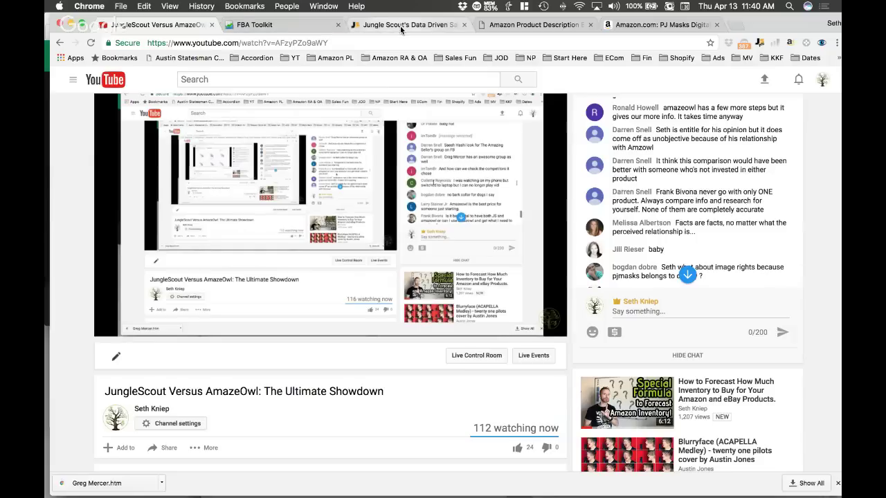
# - Replace the PJ Masks watch page with Amazon's best sellers page at amazon.com/bestsellers
pyautogui.click(660, 28)
pyautogui.click(199, 44)
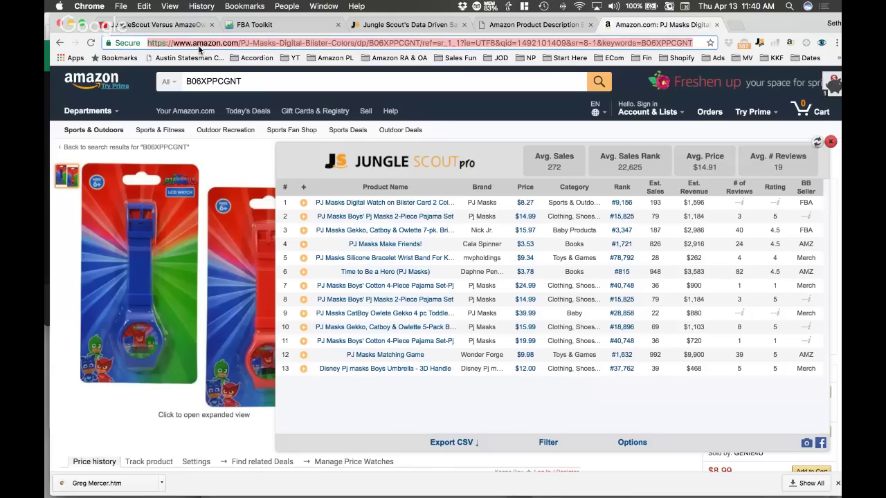
pyautogui.click(239, 42)
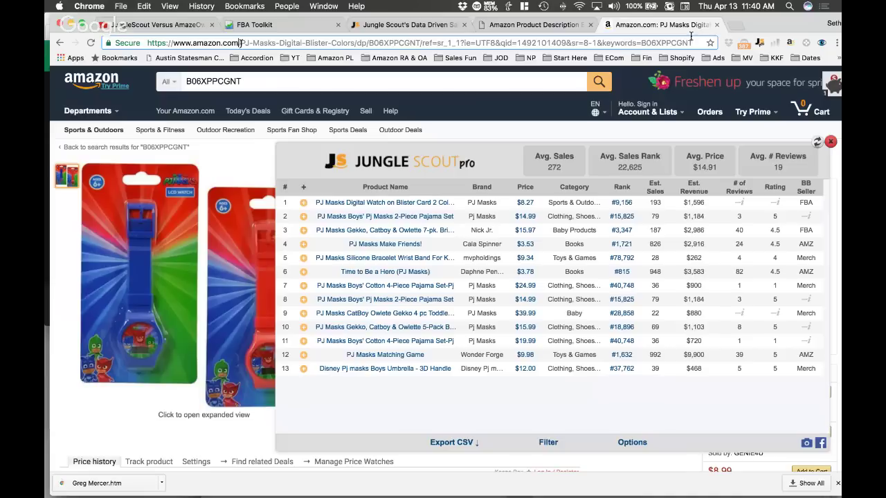
pyautogui.press('shift+super+Right')
pyautogui.press('BackSpace')
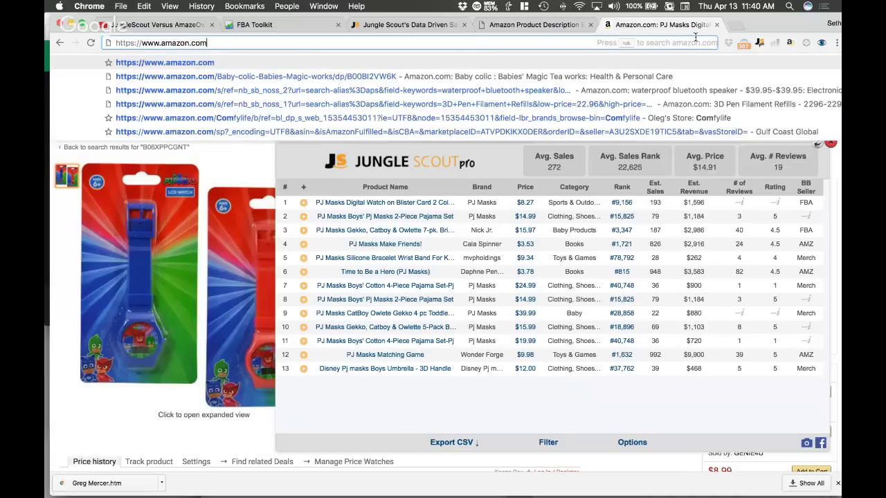
pyautogui.write('/bestse')
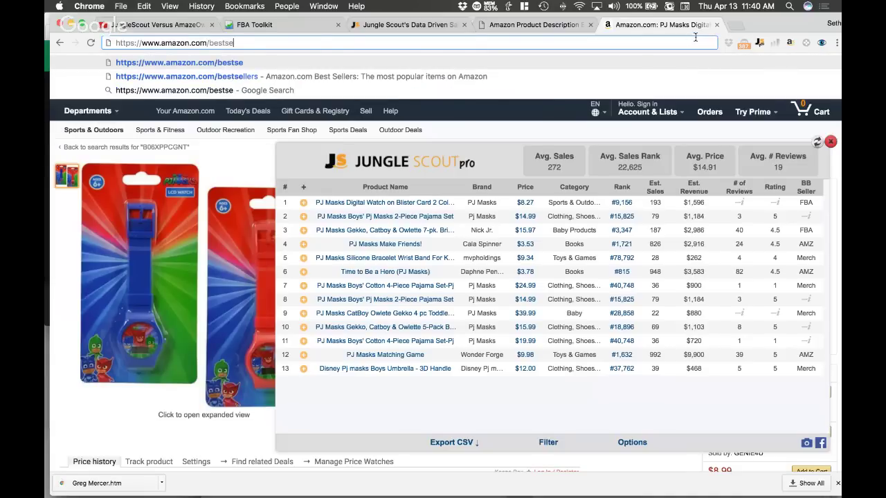
pyautogui.press('Down')
pyautogui.press('Return')
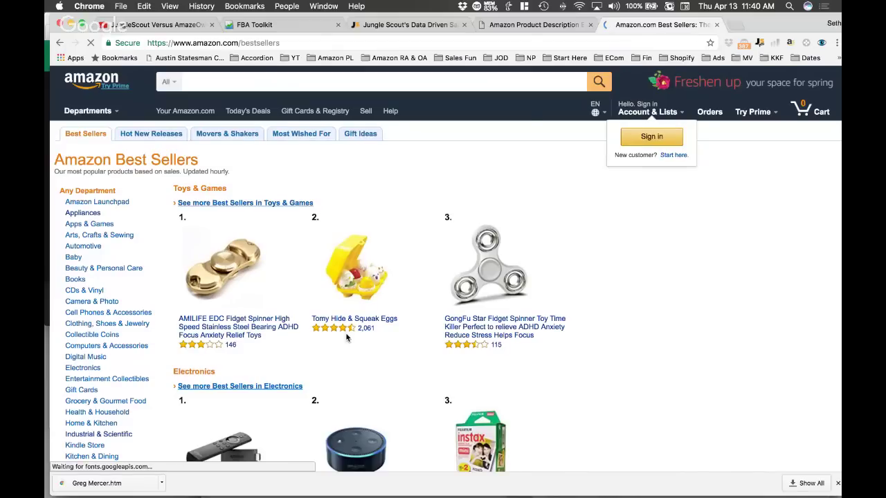
# - Open the Crocs Unisex Classic Clog from the Clothing, Shoes & Jewelry best sellers and copy its ASIN, B01EQYX9NU
pyautogui.scroll(-10, 347, 336)
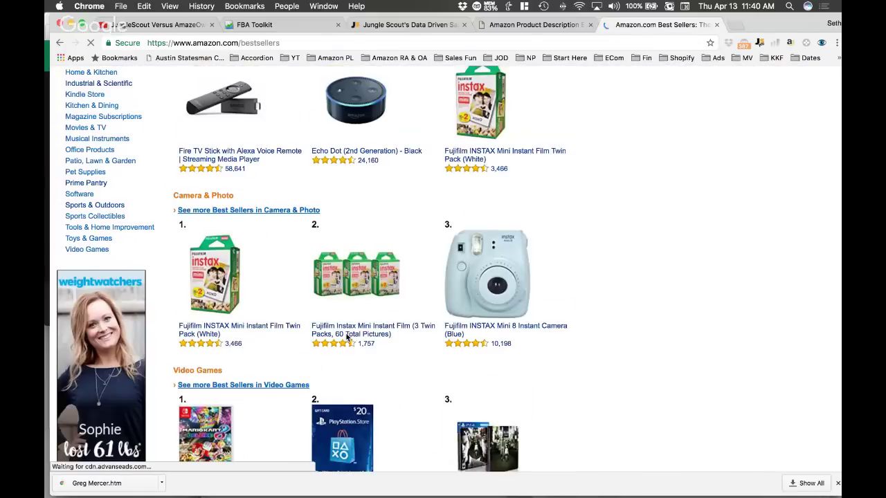
pyautogui.scroll(-15, 348, 336)
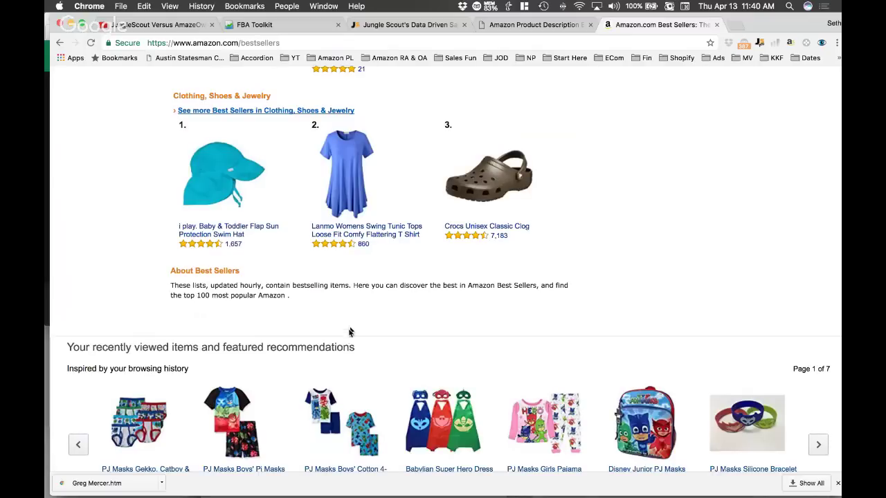
pyautogui.click(482, 227)
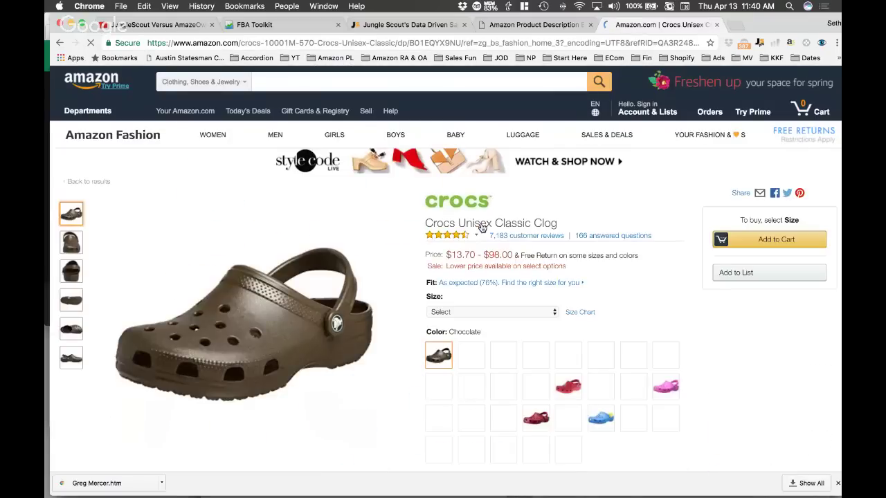
pyautogui.doubleClick(436, 42)
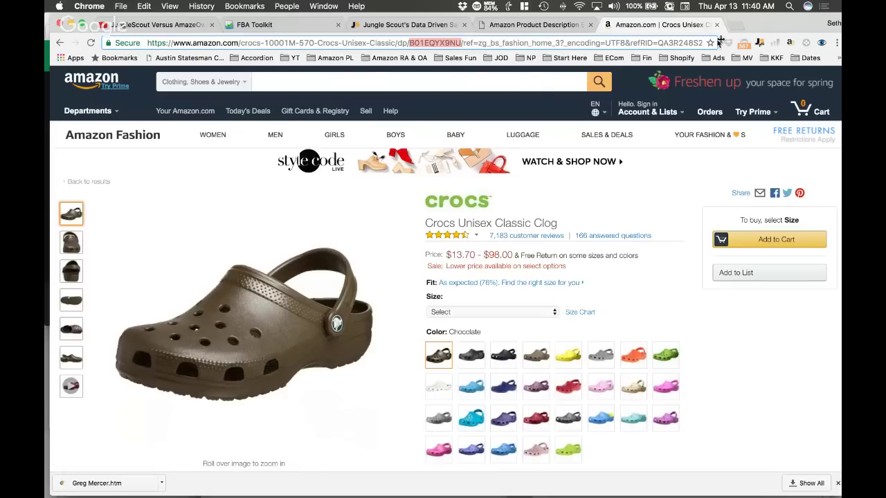
# - Run Jungle Scout on the Crocs clog and calculate its daily sales as 4116/30
pyautogui.click(759, 44)
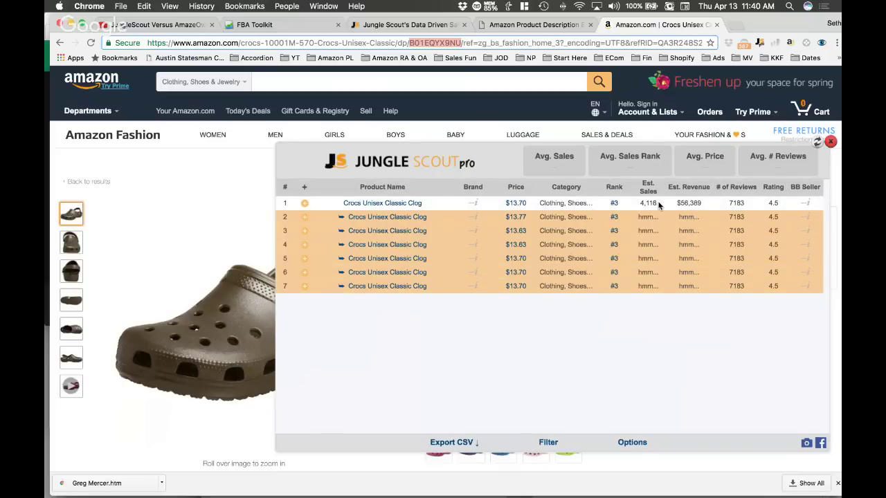
pyautogui.press('super+space')
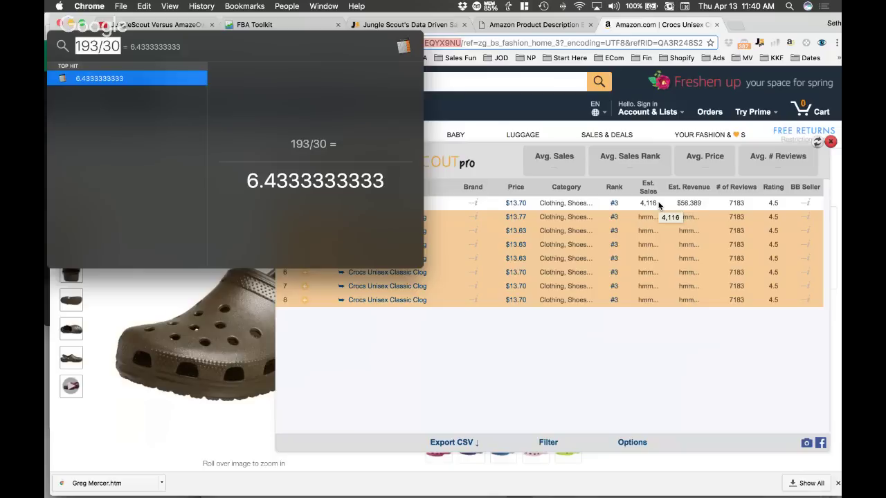
pyautogui.write('4116/30')
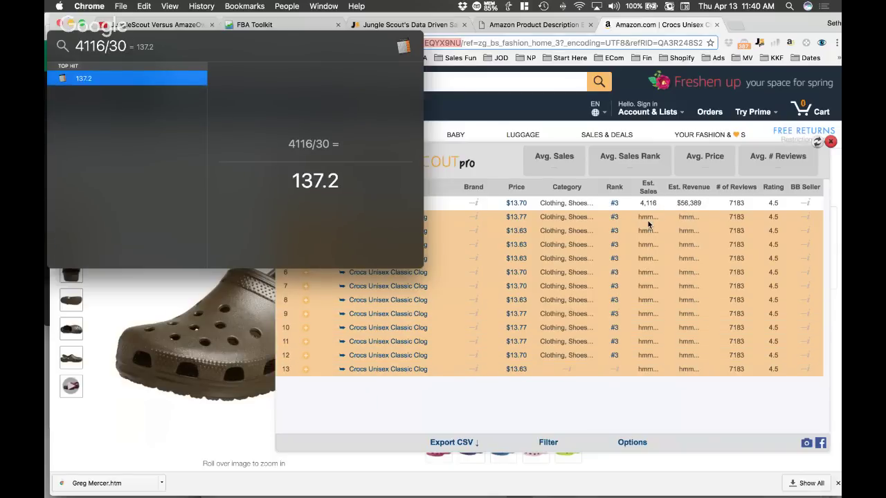
pyautogui.press('Escape')
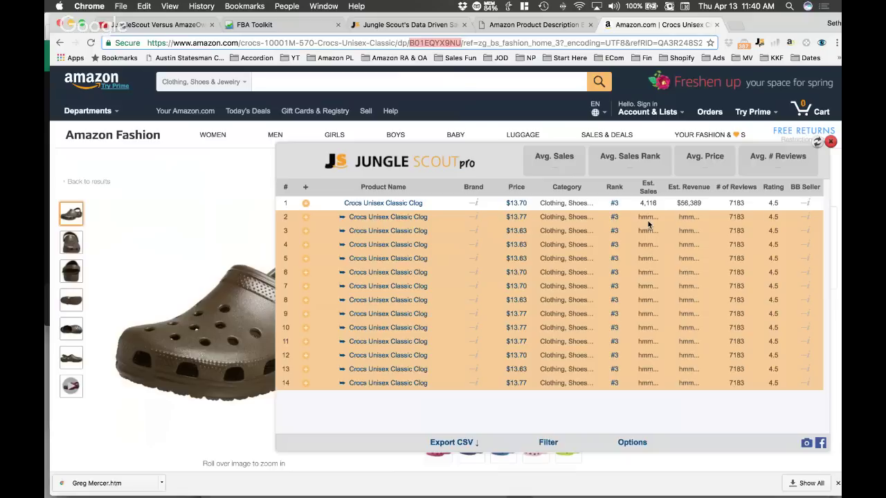
# - Switch to AmazeOwl, start a product hunt on Amazon.com for ASIN B01EQYX9NU, and move the results widget off the search field
pyautogui.moveTo(194, 488)
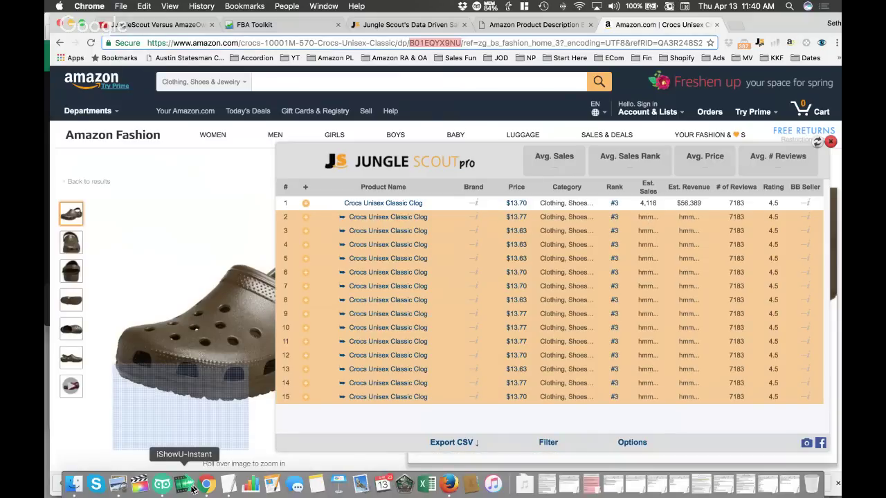
pyautogui.click(162, 485)
pyautogui.click(131, 121)
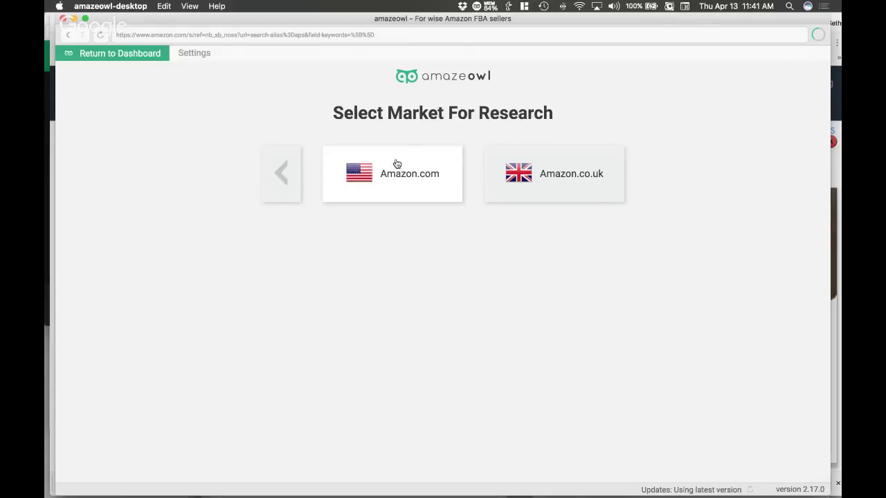
pyautogui.click(397, 164)
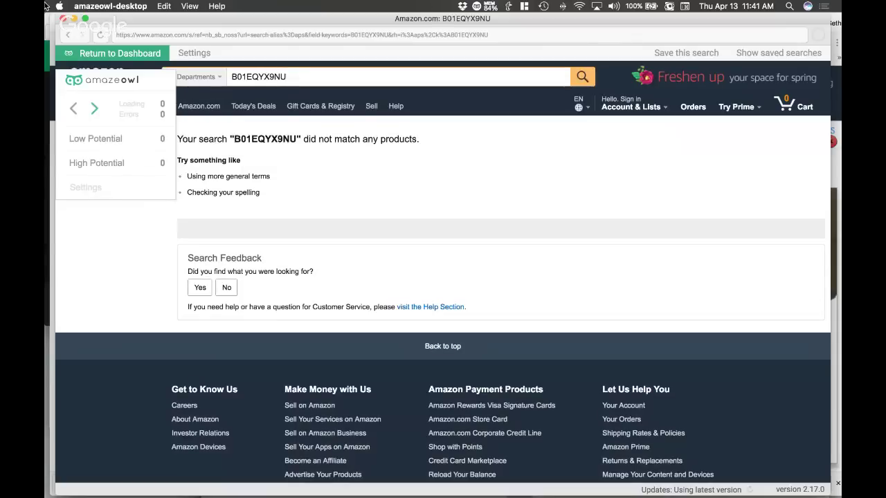
pyautogui.moveTo(113, 76); pyautogui.dragTo(675, 155)
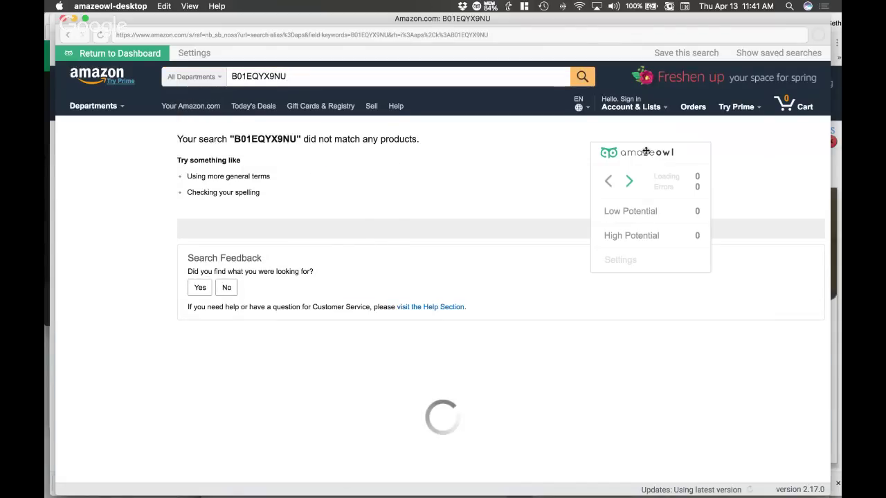
pyautogui.tripleClick(320, 76)
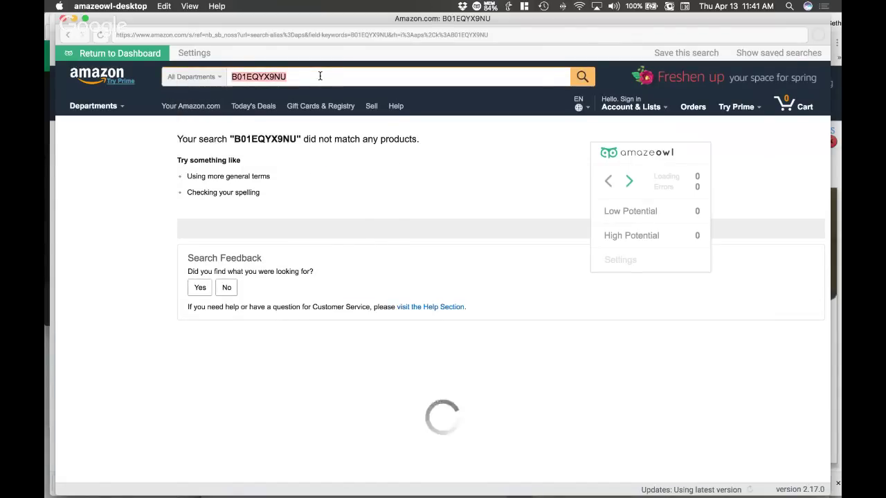
pyautogui.click(320, 76)
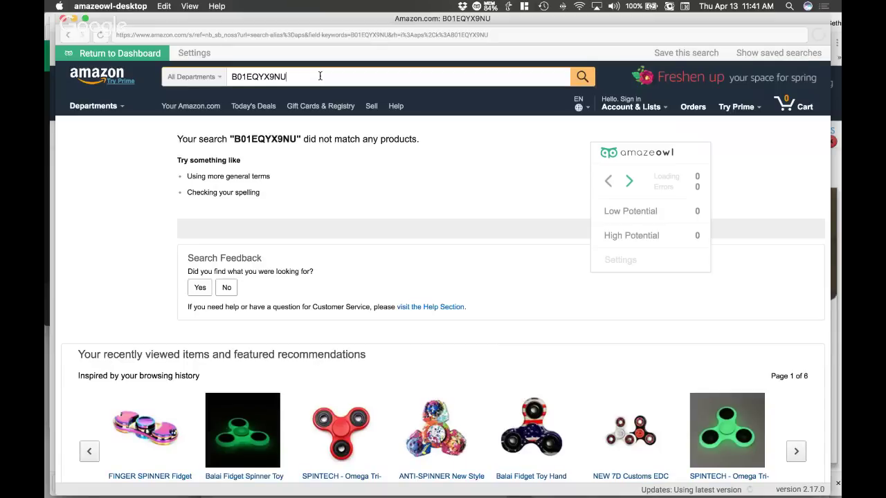
# - Return to Chrome, move the Jungle Scout results off the product details, and copy the title "Crocs Unisex Classic Clog"
pyautogui.press('super+Tab')
pyautogui.moveTo(387, 158); pyautogui.dragTo(373, 333)
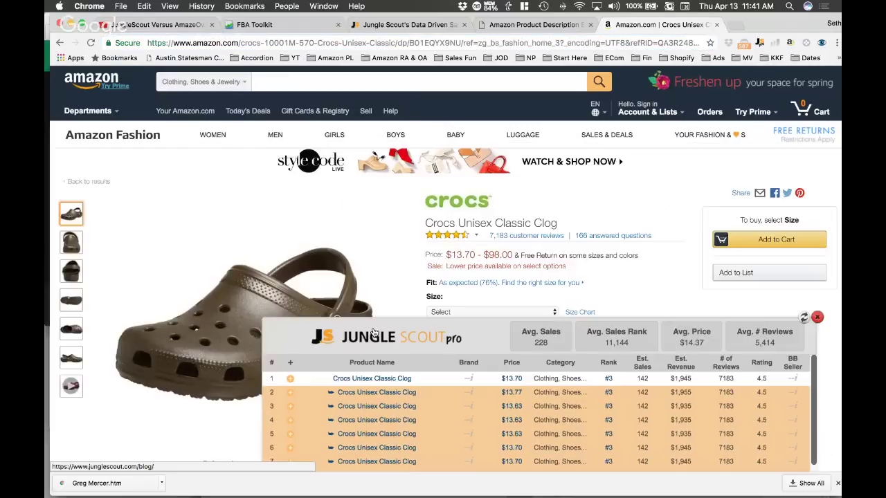
pyautogui.click(373, 333)
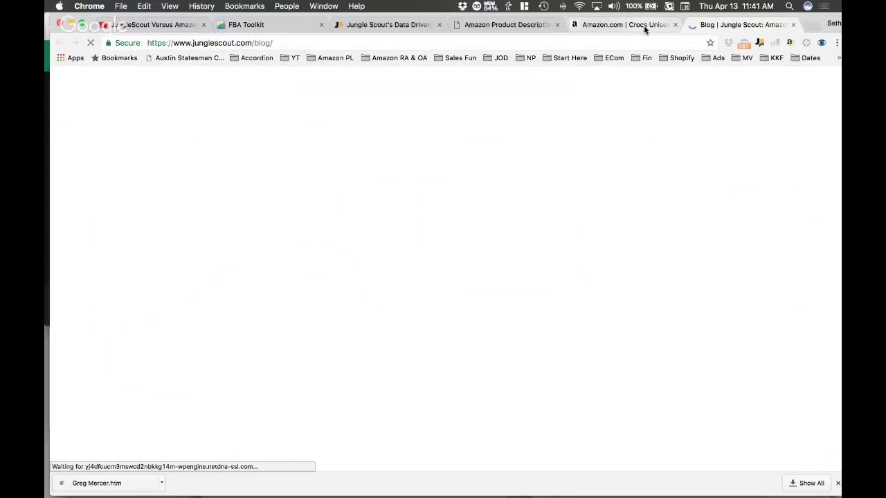
pyautogui.click(644, 27)
pyautogui.moveTo(423, 223); pyautogui.dragTo(567, 221)
pyautogui.press('super+c')
# - Search AmazeOwl for "Crocs Unisex Classic Clog" and open the first matching product
pyautogui.press('super+Tab')
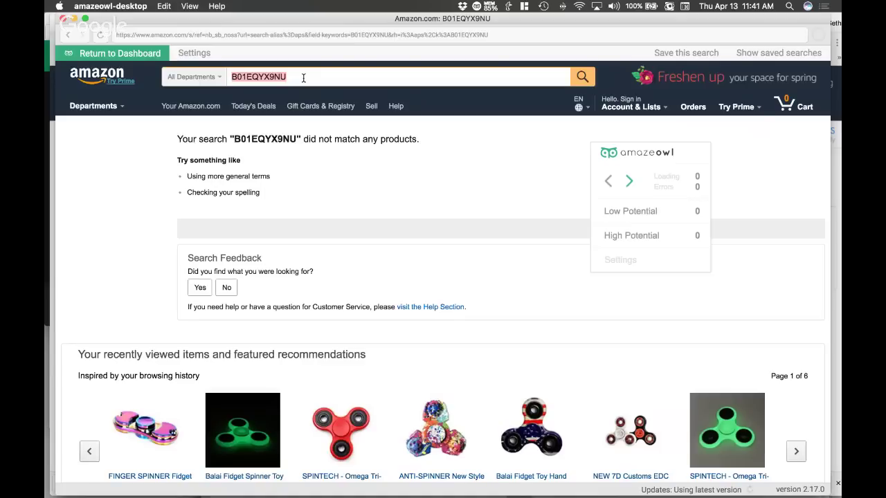
pyautogui.press('super+v')
pyautogui.press('Return')
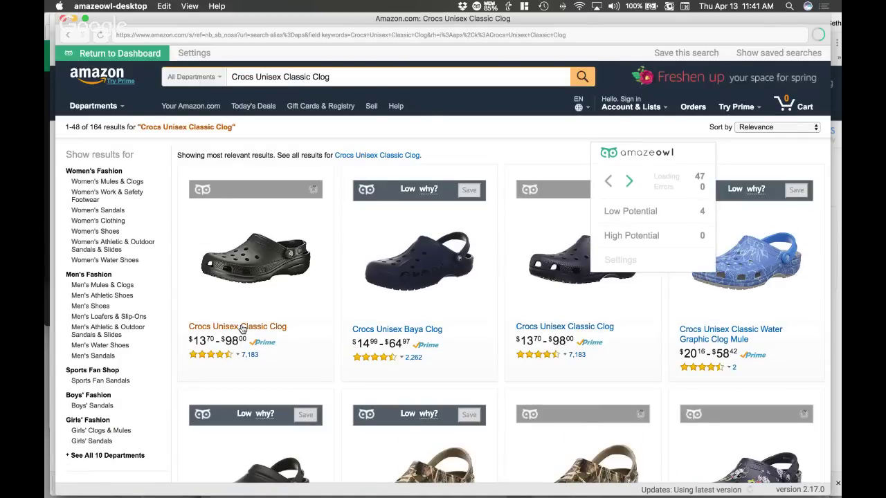
pyautogui.click(242, 326)
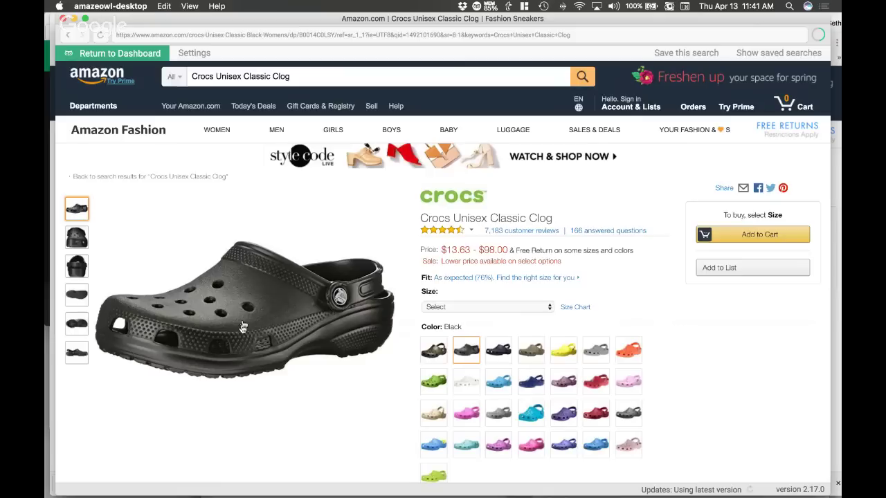
# - Find the clog's Amazon Best Sellers Rank in its product description by searching the page for "sellers r"
pyautogui.scroll(-10, 553, 258)
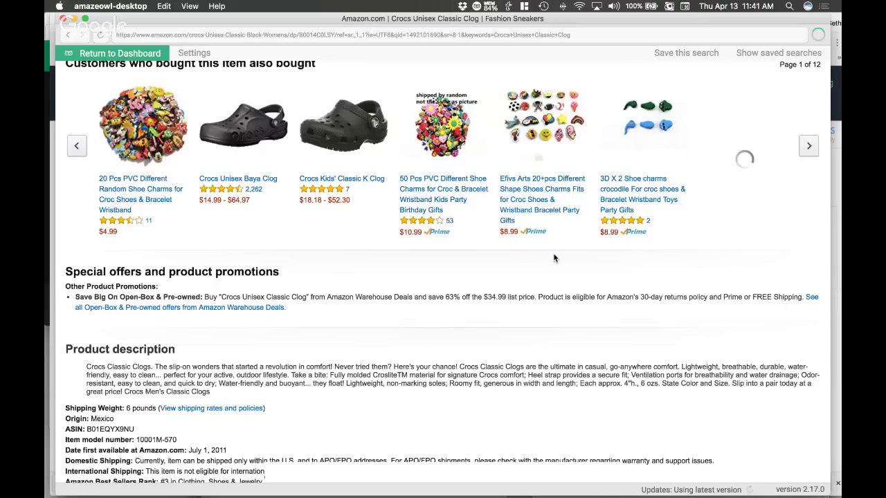
pyautogui.scroll(-2, 552, 258)
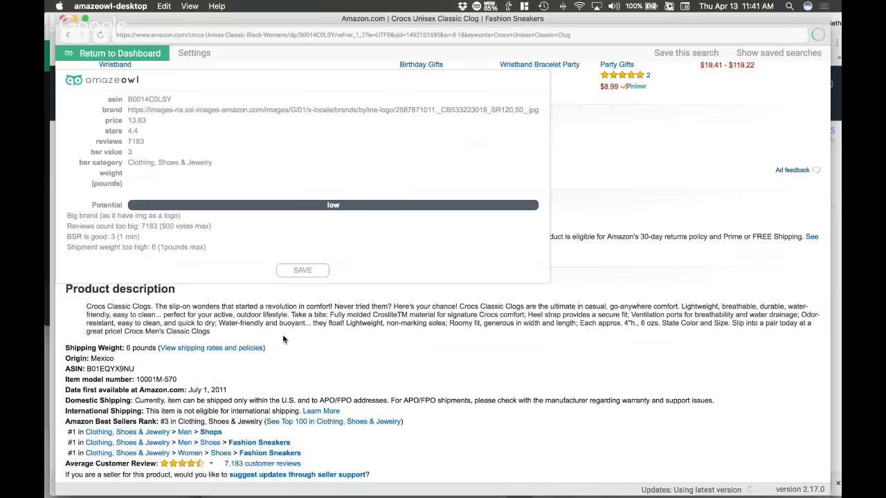
pyautogui.press('super+f')
pyautogui.write('sellers r')
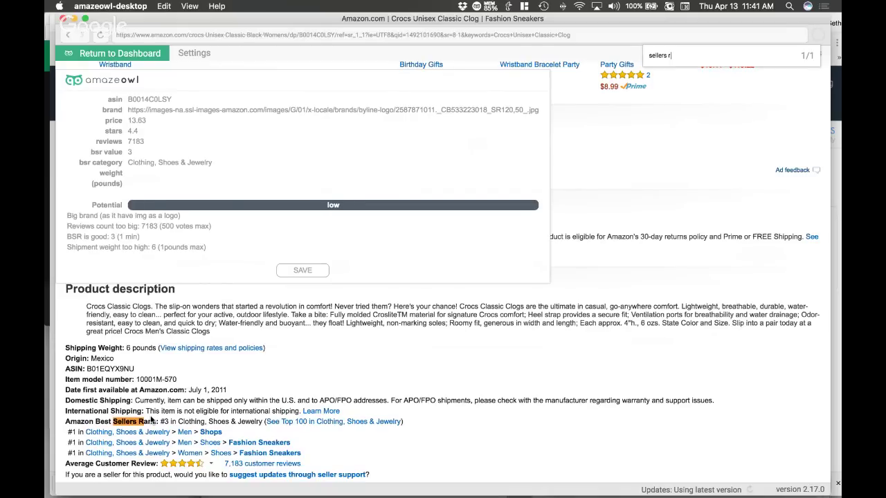
# - Recheck Jungle Scout's results and the 4116/30 calculation for the Crocs clog in Chrome
pyautogui.press('super+Tab')
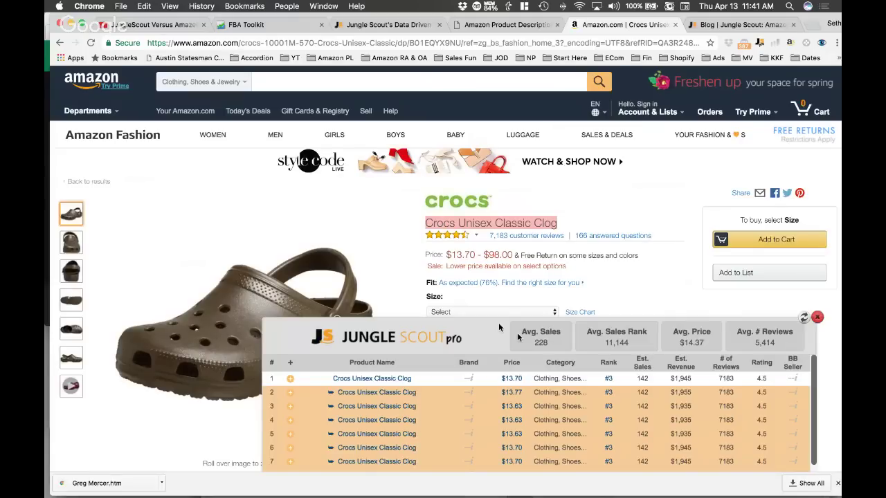
pyautogui.press('super+space')
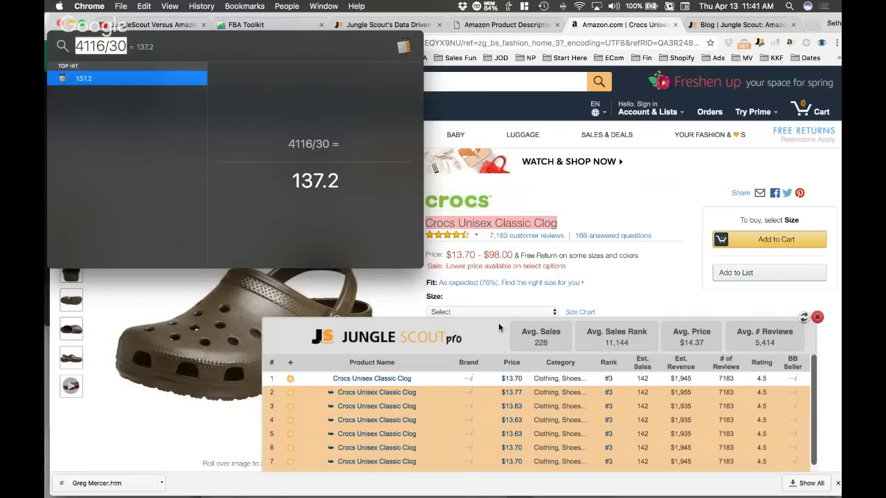
pyautogui.press('Escape')
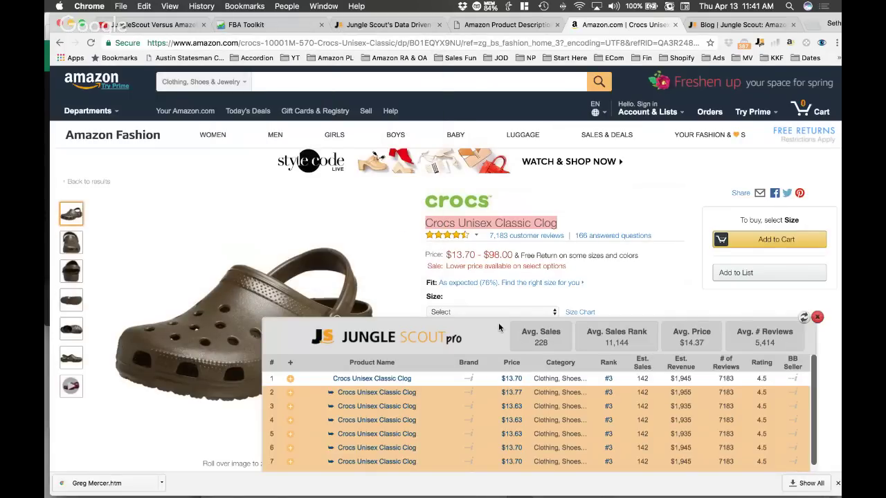
# - Save the Crocs clog in AmazeOwl and return to the dashboard
pyautogui.press('super+Tab')
pyautogui.click(302, 270)
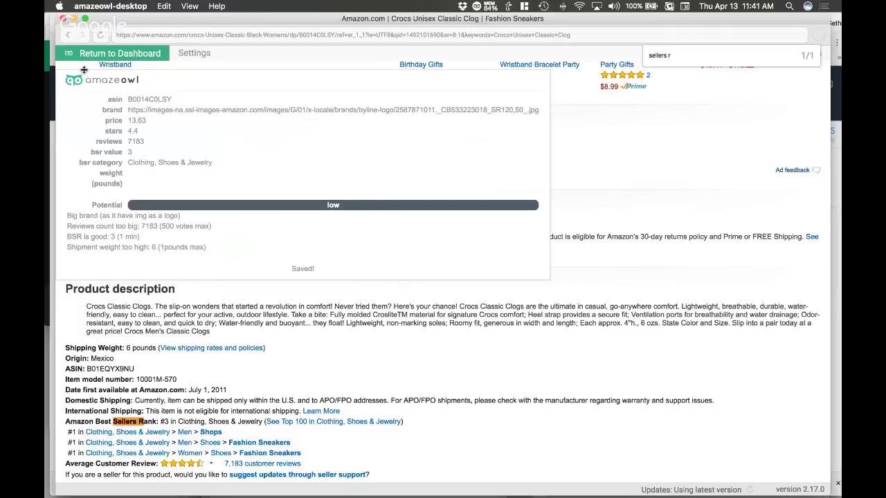
pyautogui.click(84, 55)
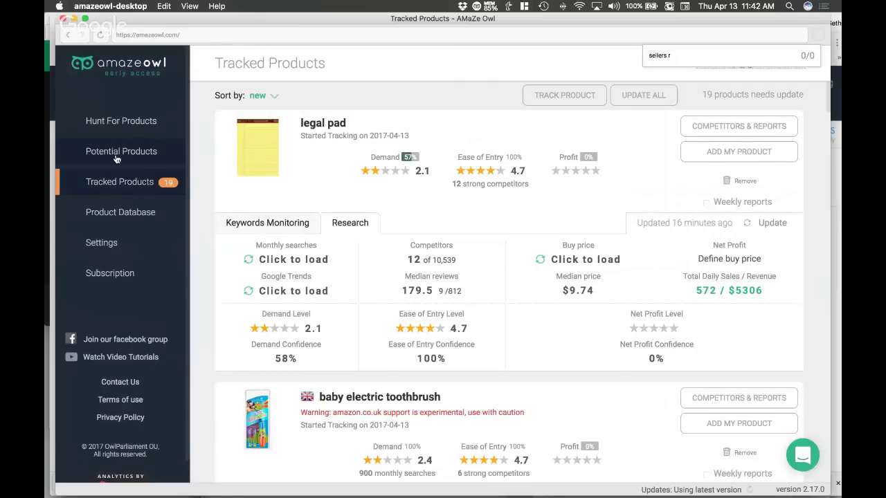
# - Check the Crocs clog's estimates among AmazeOwl's potential products, and look for its category on FBA Toolkit in Chrome
pyautogui.click(116, 159)
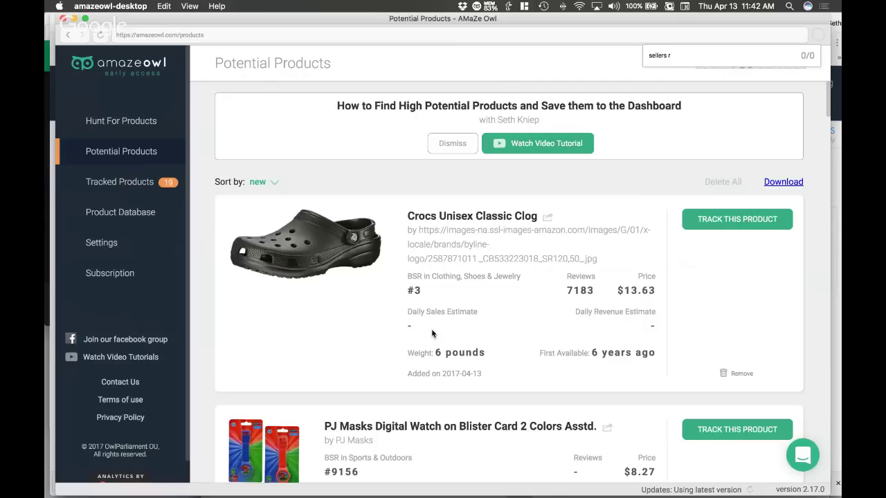
pyautogui.press('super+Tab')
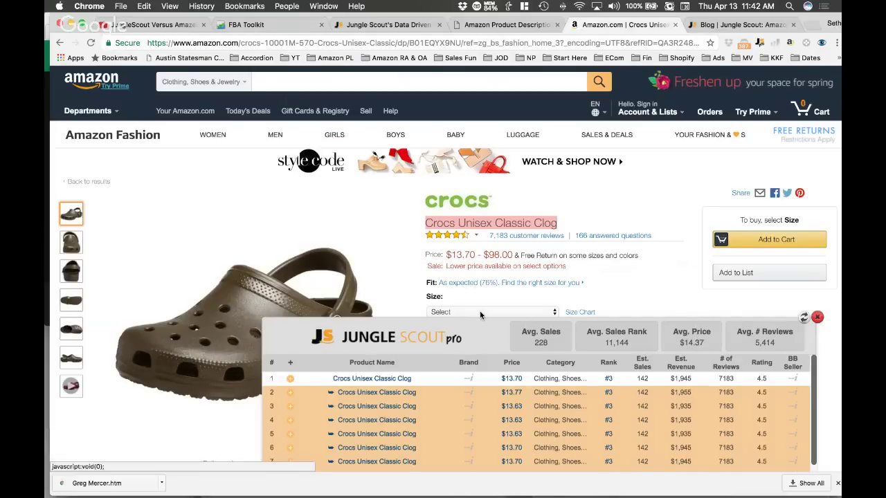
pyautogui.click(267, 27)
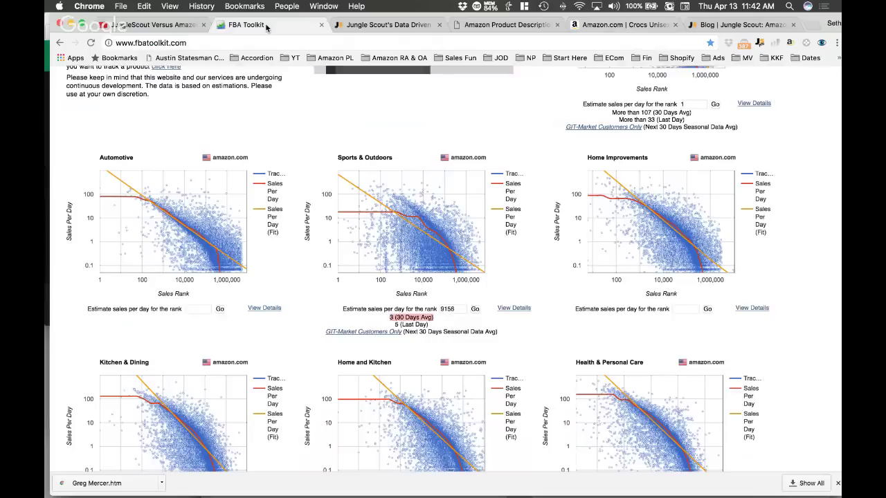
pyautogui.scroll(-6, 347, 298)
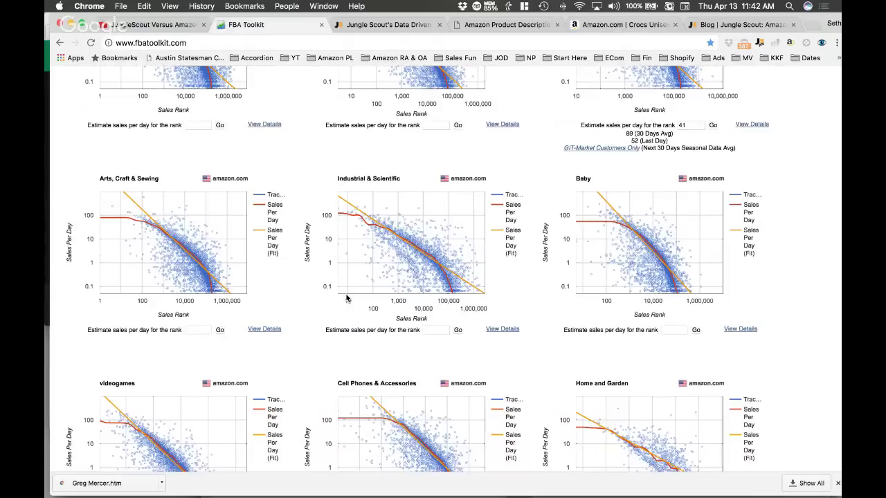
pyautogui.scroll(10, 373, 173)
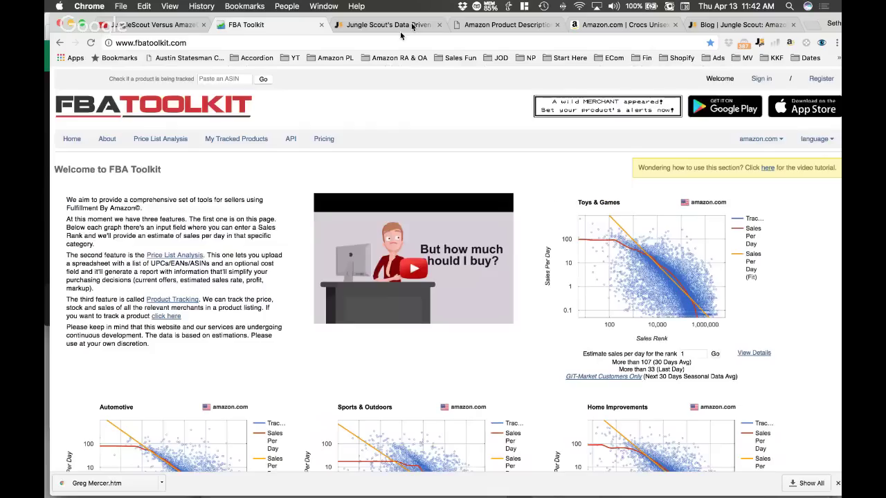
pyautogui.press('super+5')
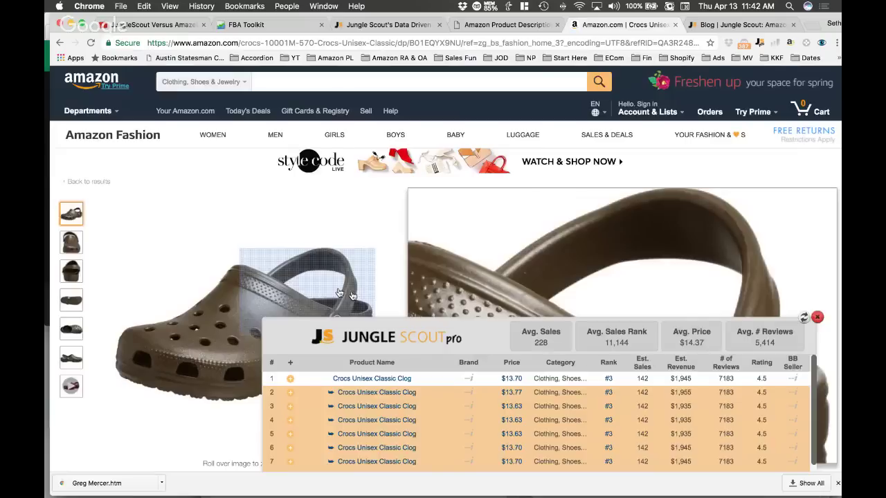
# - Search Amazon's Home & Kitchen department for "kitchen" from the Amazon home page
pyautogui.click(91, 80)
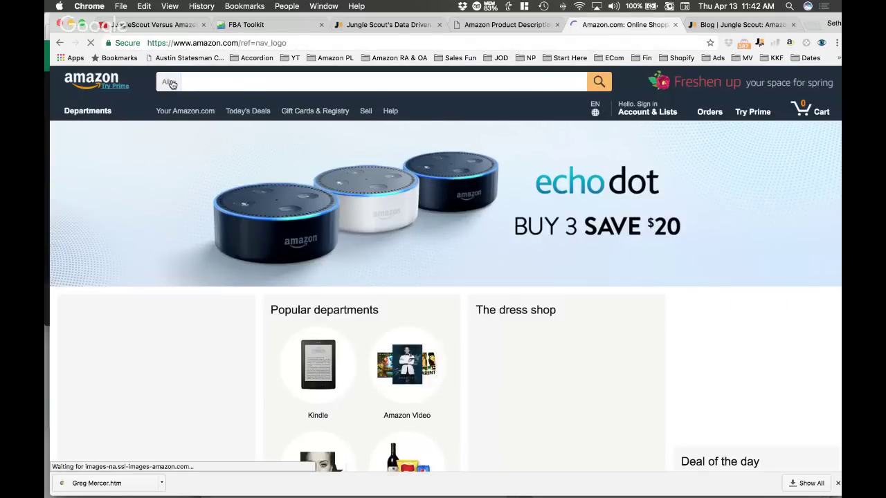
pyautogui.click(170, 82)
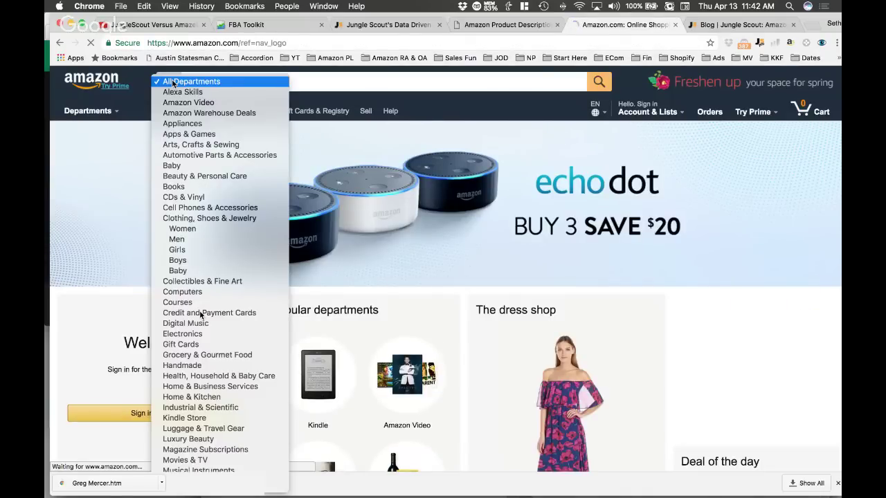
pyautogui.click(191, 396)
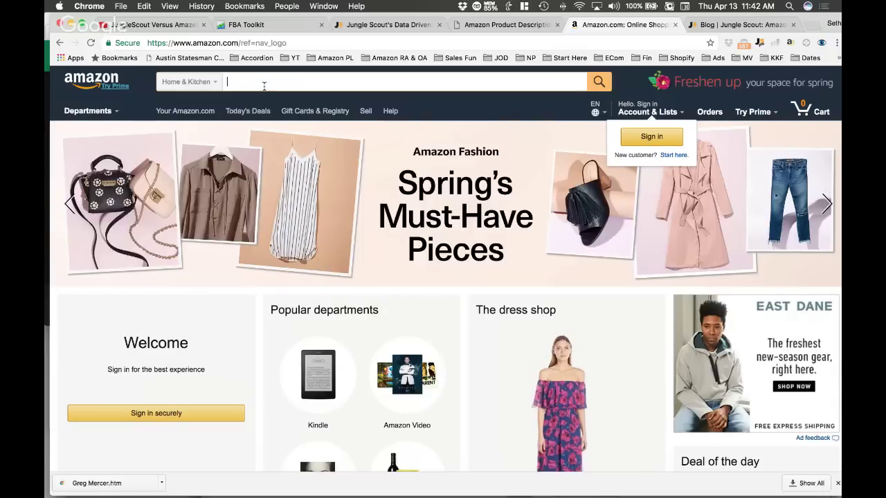
pyautogui.write('kitche')
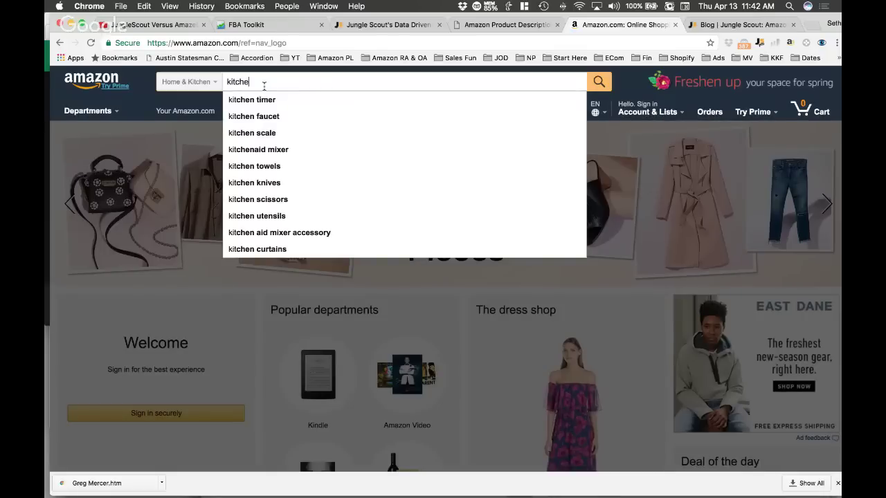
pyautogui.write('n')
pyautogui.press('Return')
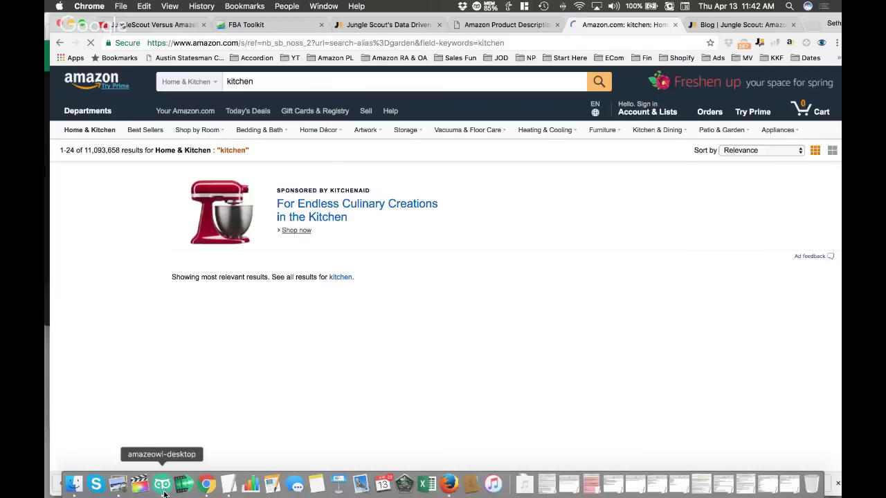
# - Open the best-selling Pampers Baby Dry Diapers Size 5, 160 Count, and select the ASIN in its page address
pyautogui.scroll(-5, 286, 229)
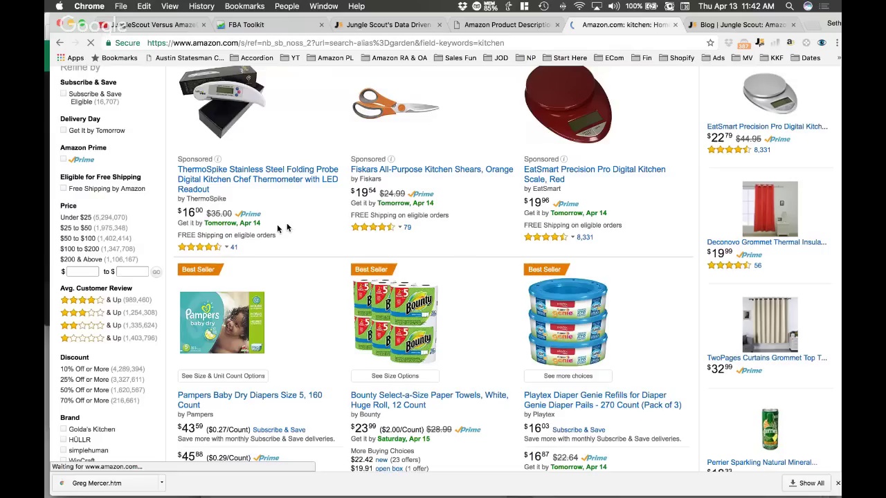
pyautogui.scroll(-3, 279, 226)
pyautogui.click(230, 248)
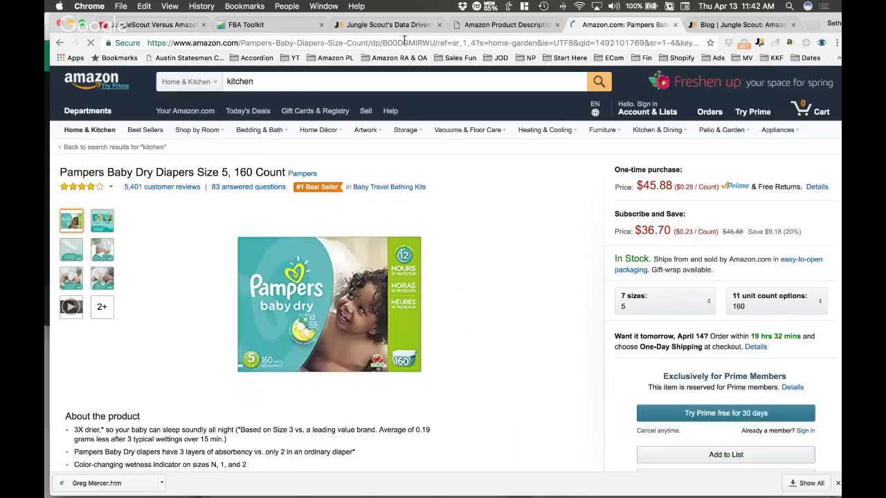
pyautogui.doubleClick(404, 43)
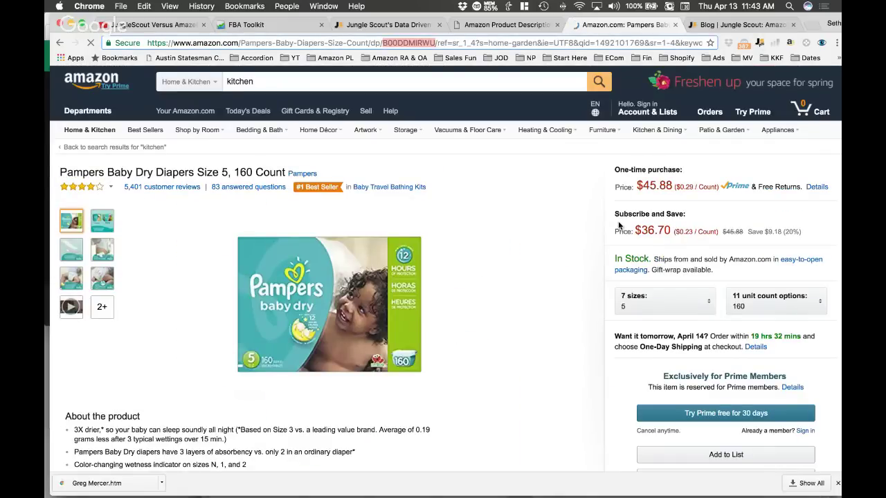
# - Switch to AmazeOwl, search the Amazon.com market for B00DDMIRWU, and save the matching Pampers diapers as a product
pyautogui.press('super+Tab')
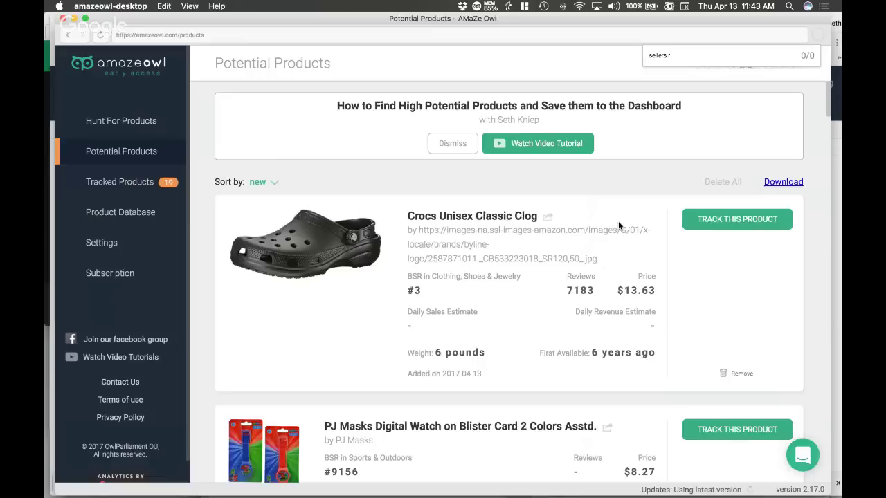
pyautogui.click(139, 121)
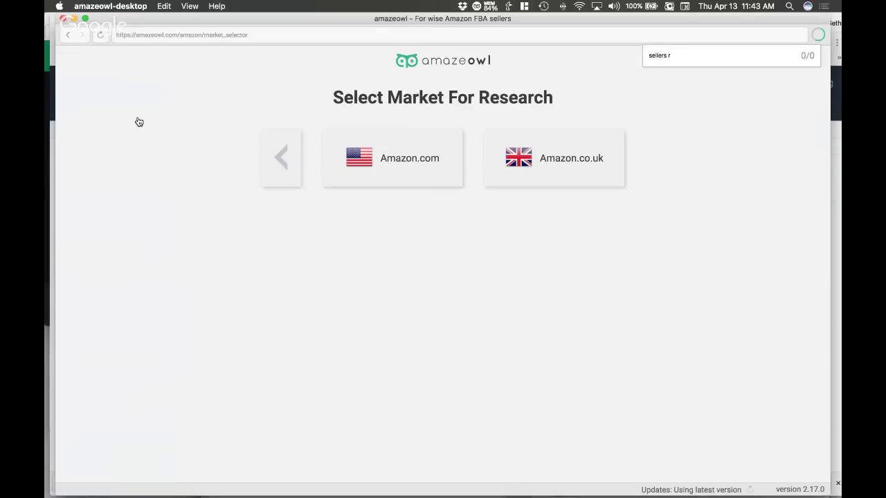
pyautogui.click(350, 155)
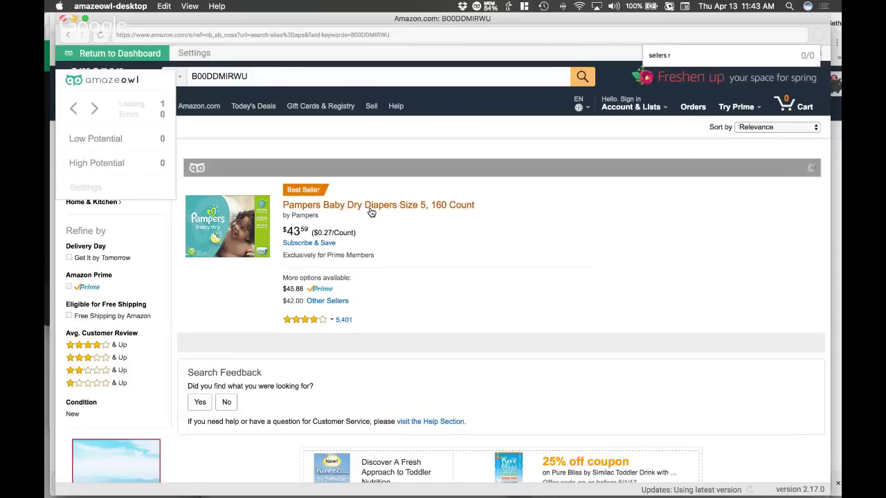
pyautogui.click(372, 206)
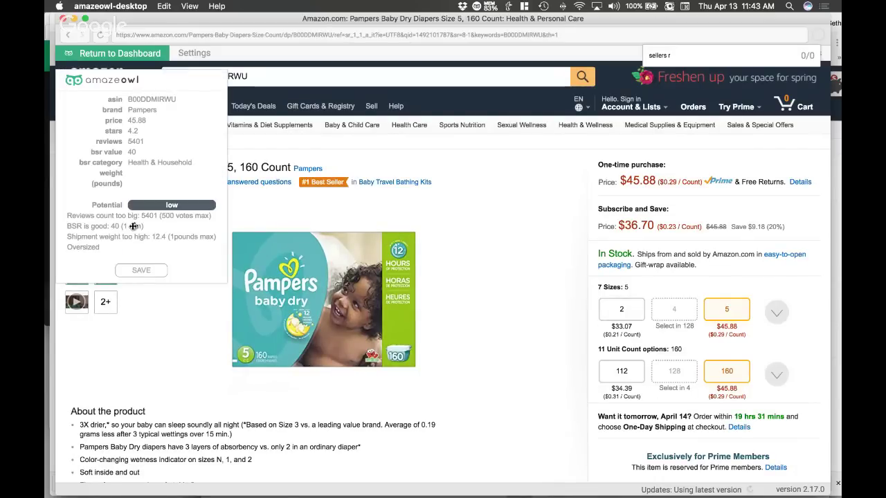
pyautogui.click(151, 271)
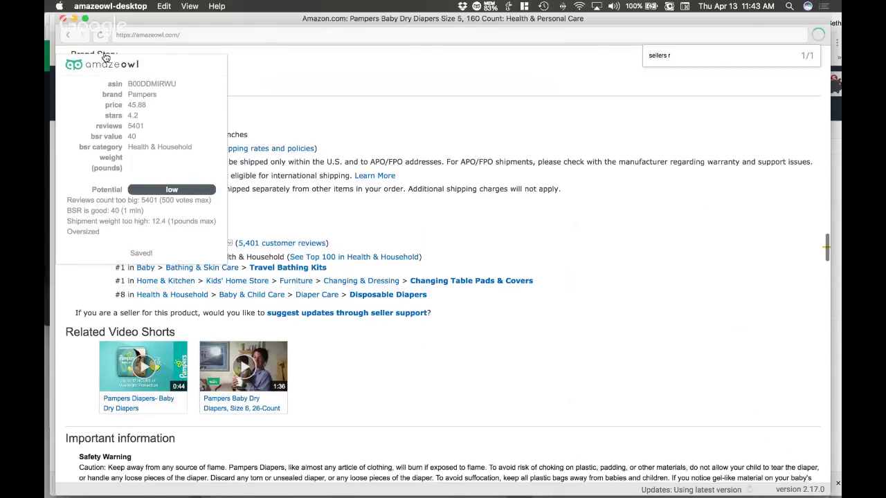
# - Run Jungle Scout on the Pampers diapers page in Chrome and move its results window higher on the page
pyautogui.press('super+Tab')
pyautogui.click(759, 42)
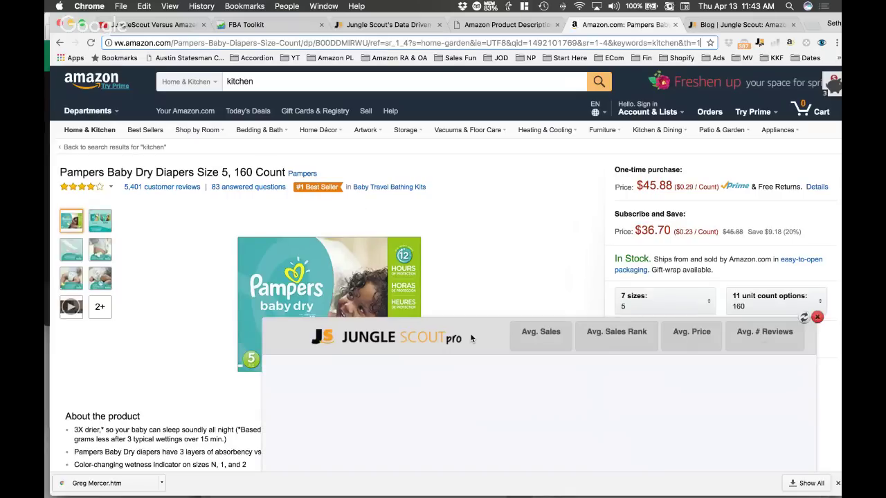
pyautogui.moveTo(471, 337); pyautogui.dragTo(486, 169)
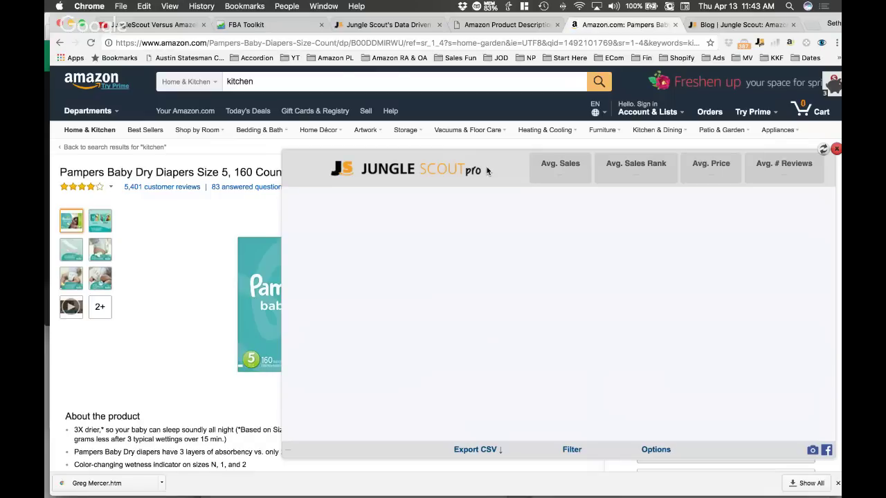
# - Look for the saved diapers in AmazeOwl's tracked and potential products using a page search for "pamper", and check their sales estimate
pyautogui.press('super+Tab')
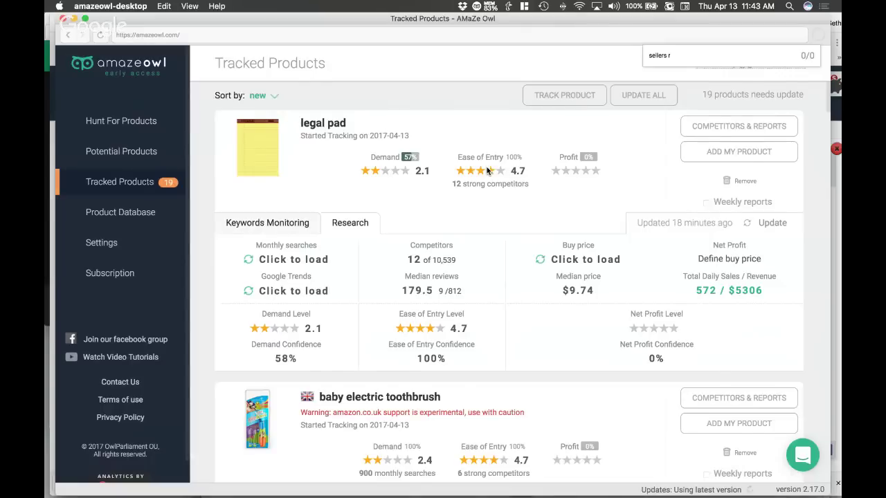
pyautogui.scroll(-1, 419, 242)
pyautogui.scroll(-10, 417, 242)
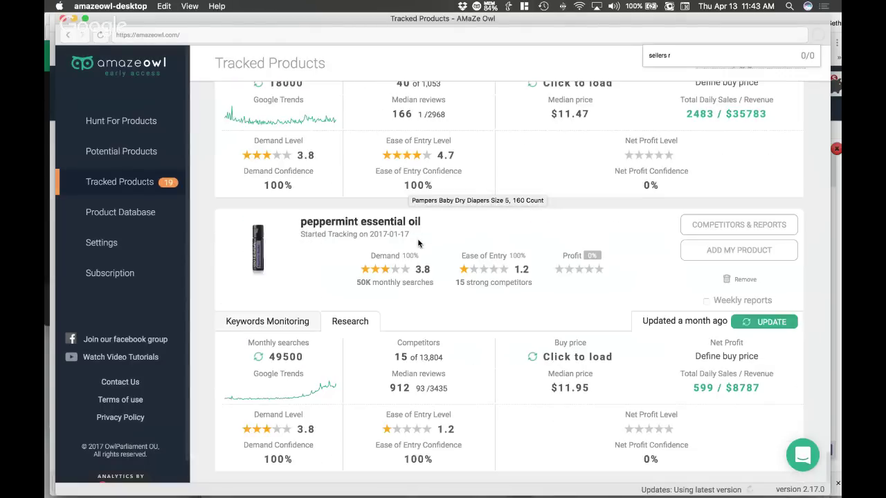
pyautogui.scroll(10, 418, 243)
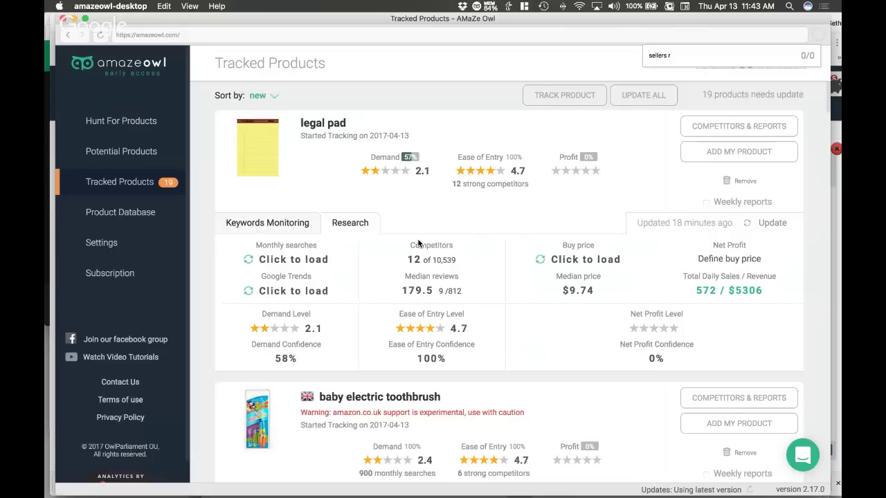
pyautogui.press('Escape')
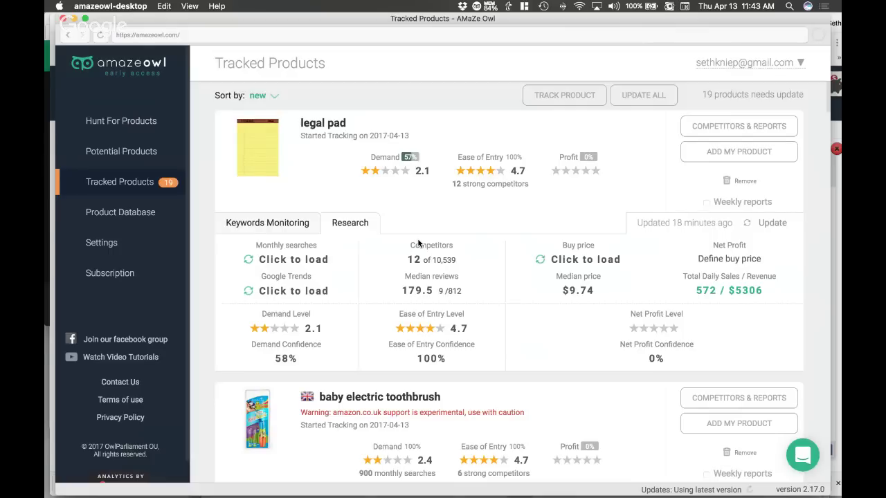
pyautogui.press('super+f')
pyautogui.write('pam')
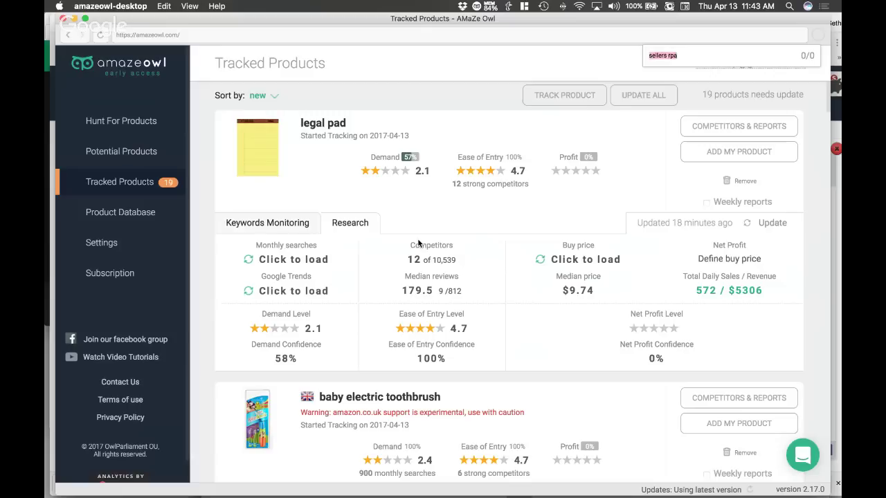
pyautogui.write('per')
pyautogui.click(104, 151)
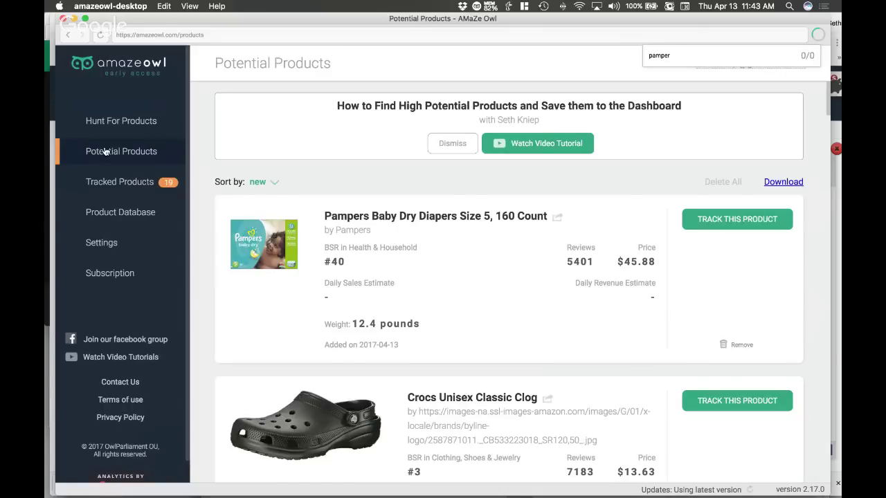
pyautogui.scroll(-1, 348, 246)
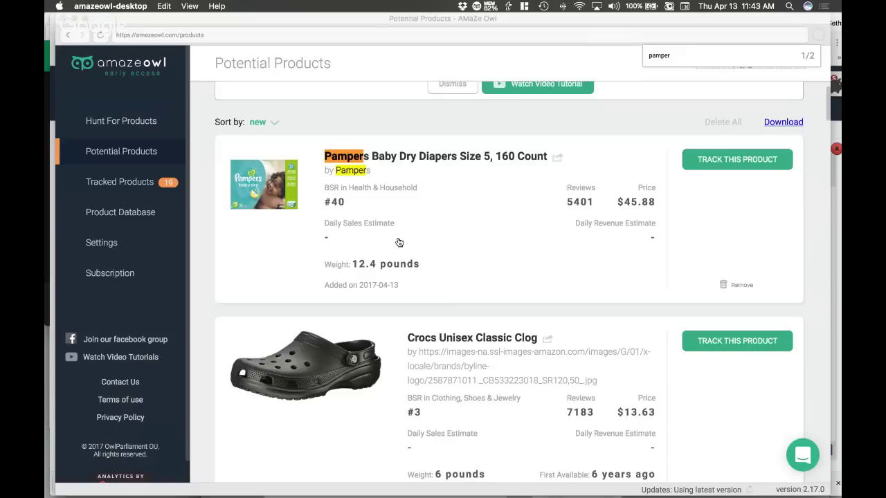
# - Highlight Jungle Scout's monthly sales estimate for the Pampers diapers in Chrome and calculate the daily sales with 29654/30
pyautogui.press('super+Tab')
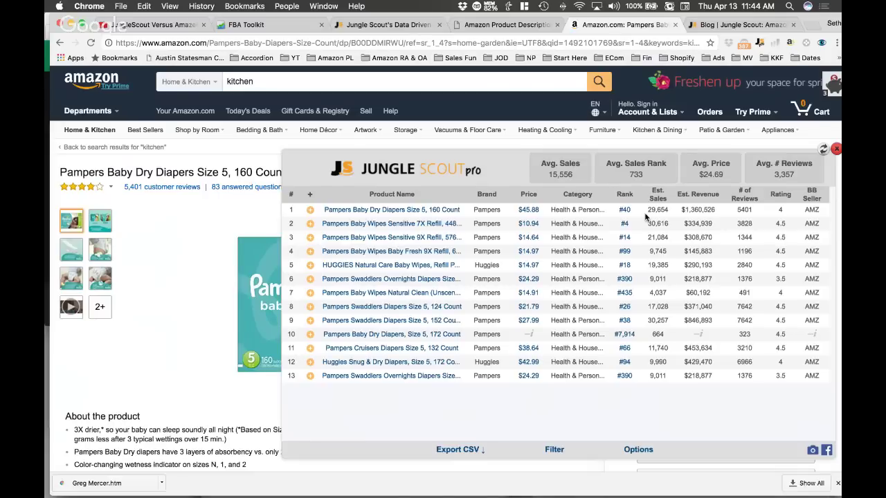
pyautogui.moveTo(646, 209); pyautogui.dragTo(667, 209)
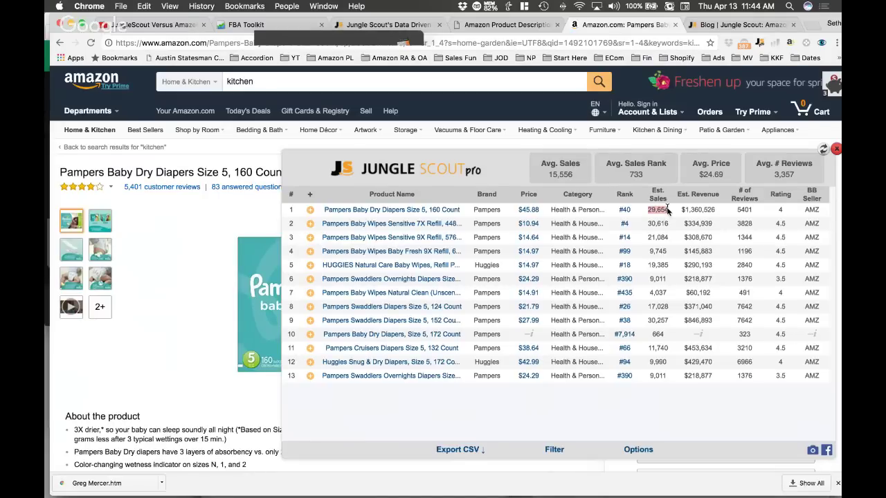
pyautogui.press('super+space')
pyautogui.write('29654/30')
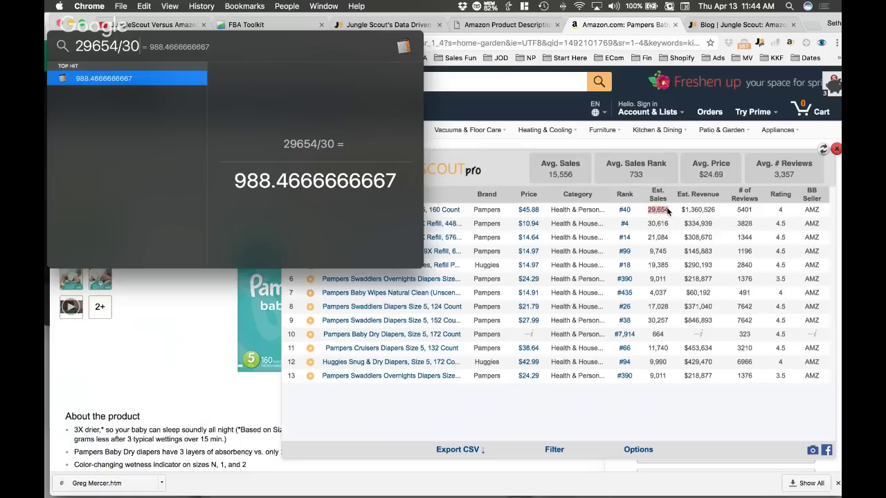
pyautogui.press('Escape')
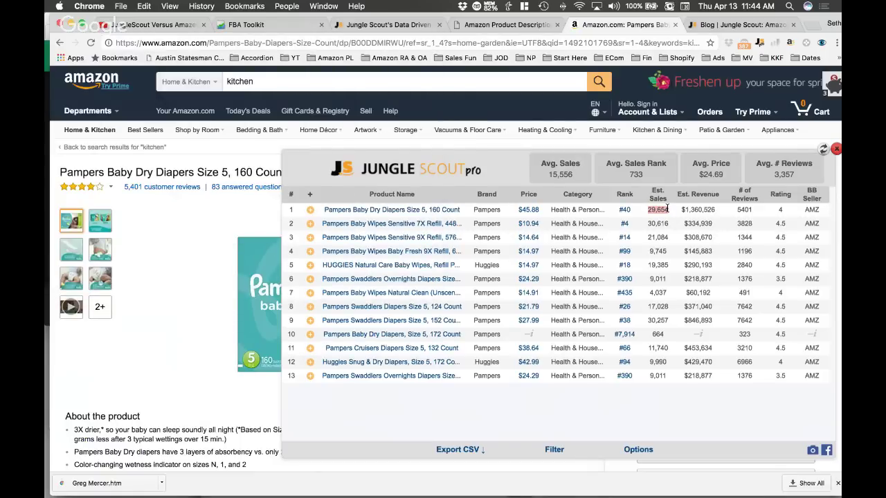
# - Check the Pampers diapers' category and rank on Amazon, and estimate daily sales for Health & Personal Care rank 40 in FBA Toolkit
pyautogui.click(265, 26)
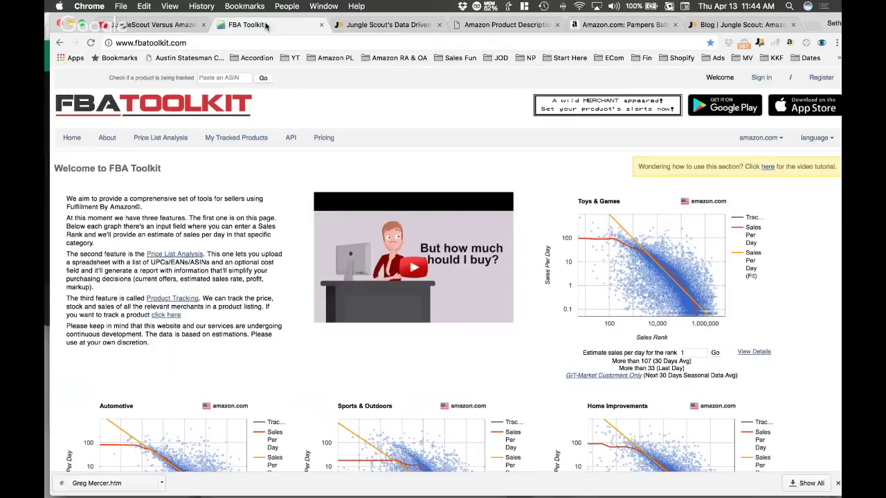
pyautogui.scroll(-5, 494, 332)
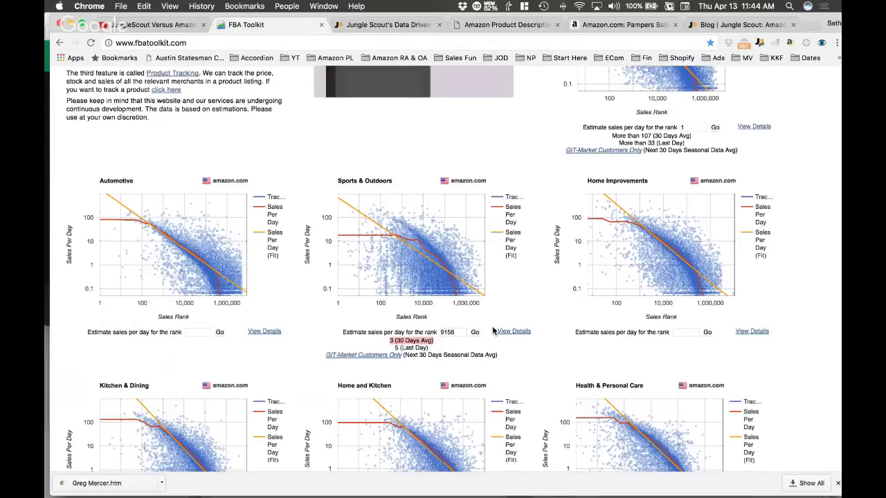
pyautogui.scroll(-5, 494, 332)
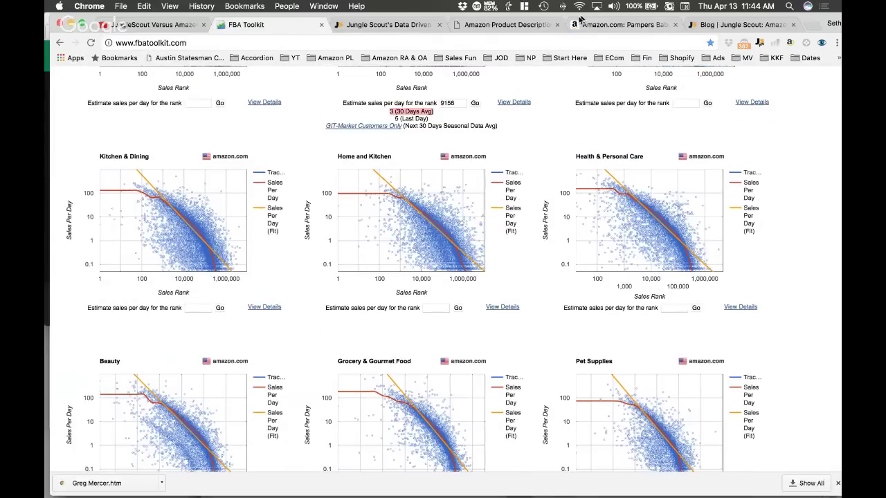
pyautogui.click(581, 21)
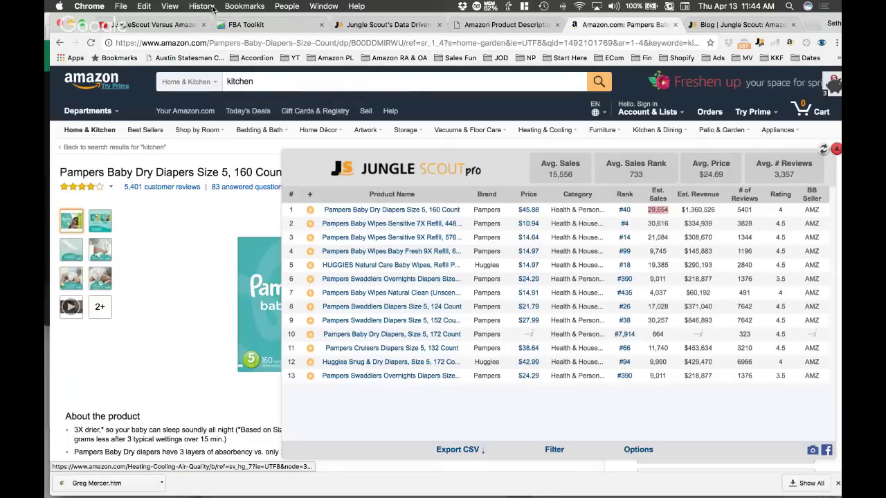
pyautogui.click(256, 24)
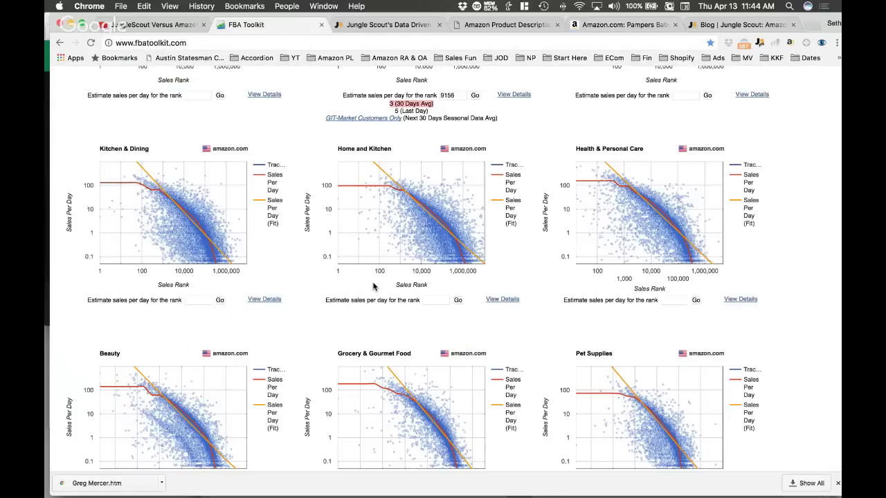
pyautogui.scroll(-1, 373, 286)
pyautogui.click(673, 266)
pyautogui.write('40')
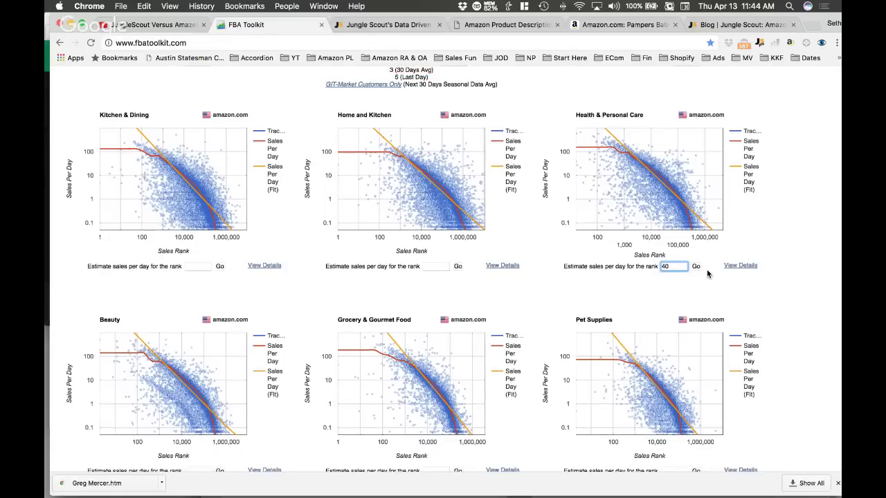
pyautogui.click(696, 267)
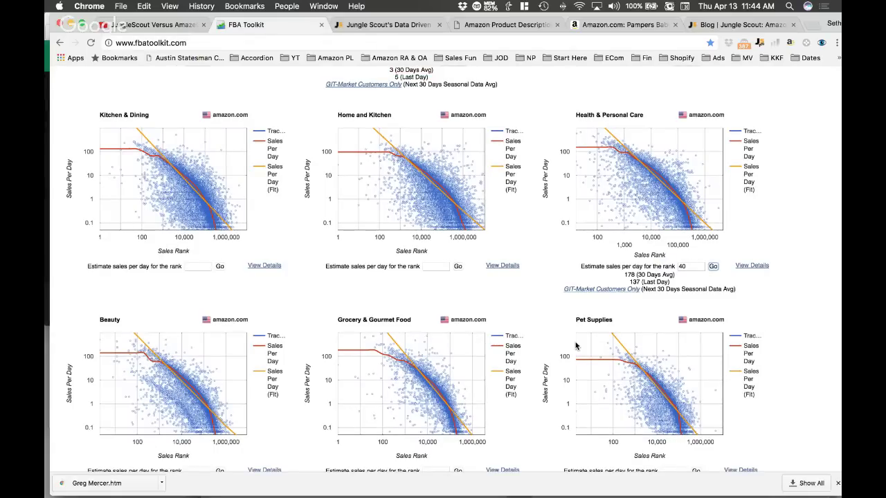
# - Highlight FBA Toolkit's 30-day average for the diapers and compare it with the earlier 29654/30 calculation of Jungle Scout's daily sales
pyautogui.press('super+space')
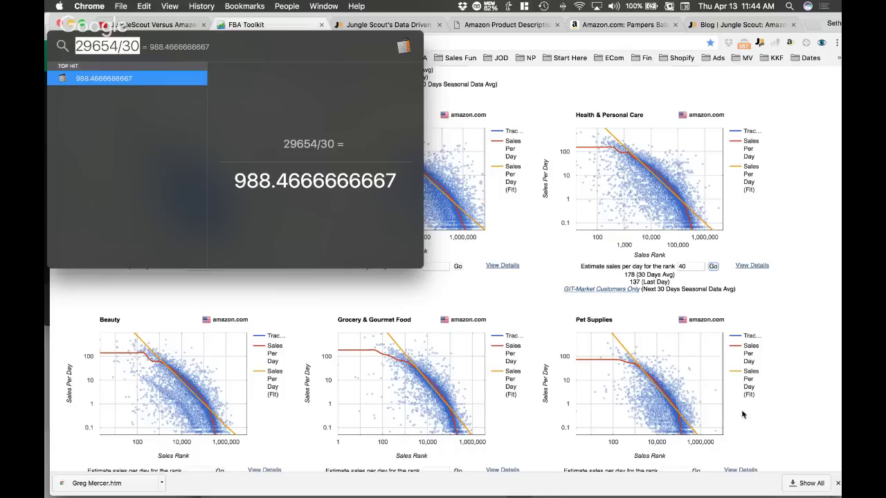
pyautogui.moveTo(623, 276); pyautogui.dragTo(681, 277)
pyautogui.press('super+space')
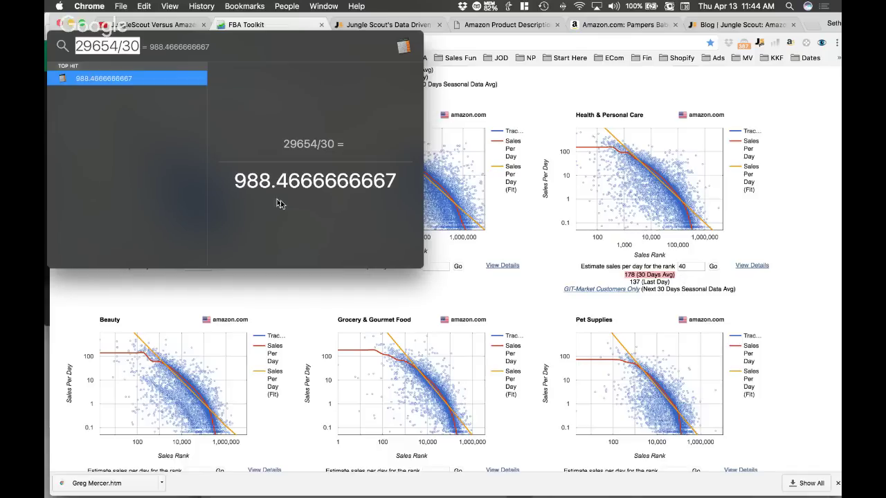
pyautogui.click(555, 263)
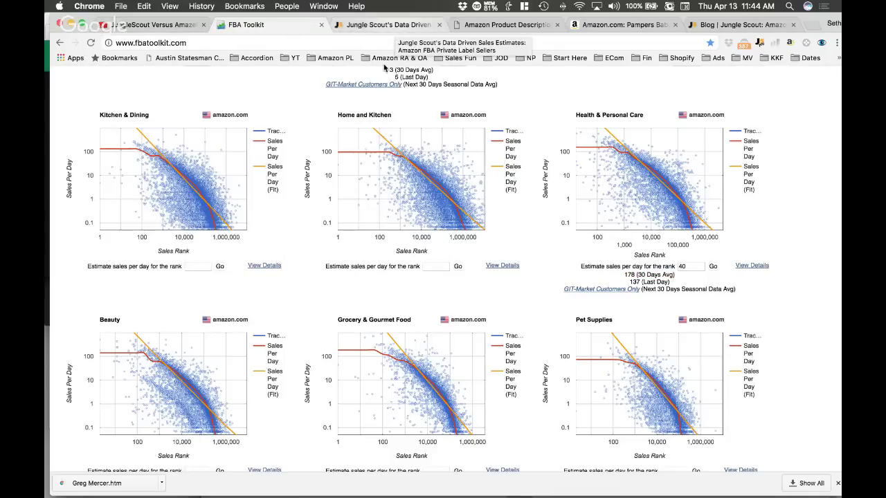
pyautogui.moveTo(117, 486)
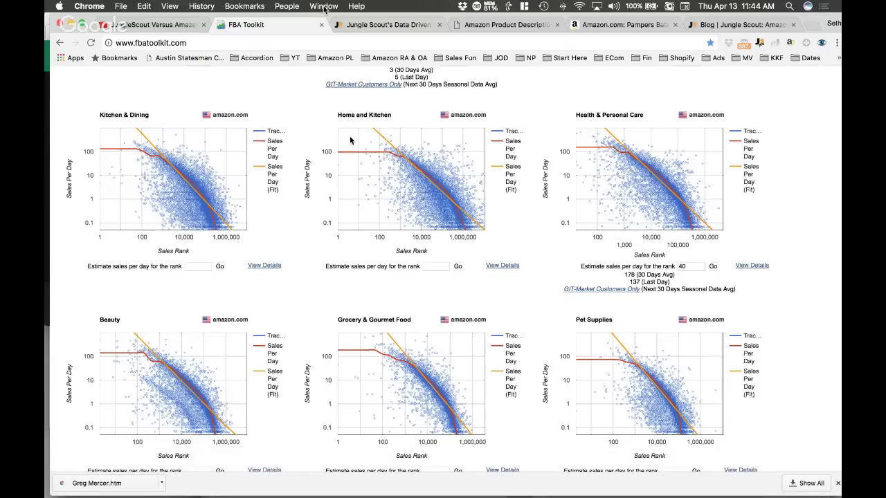
pyautogui.press('super+grave')
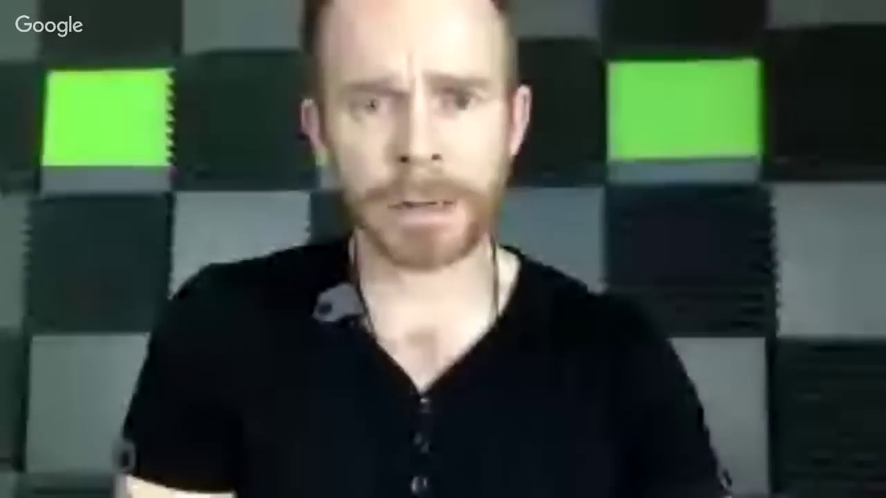